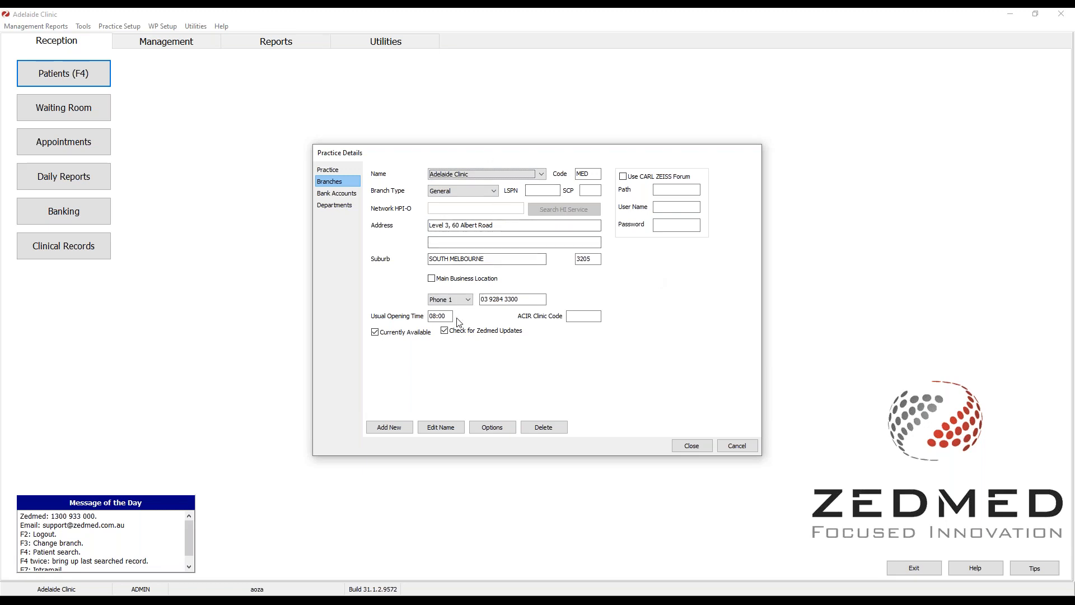
Step: Review the available branch types for the Adelaide Clinic branch without changing the selection
{"action": "left_click", "coordinate": [494, 192]}
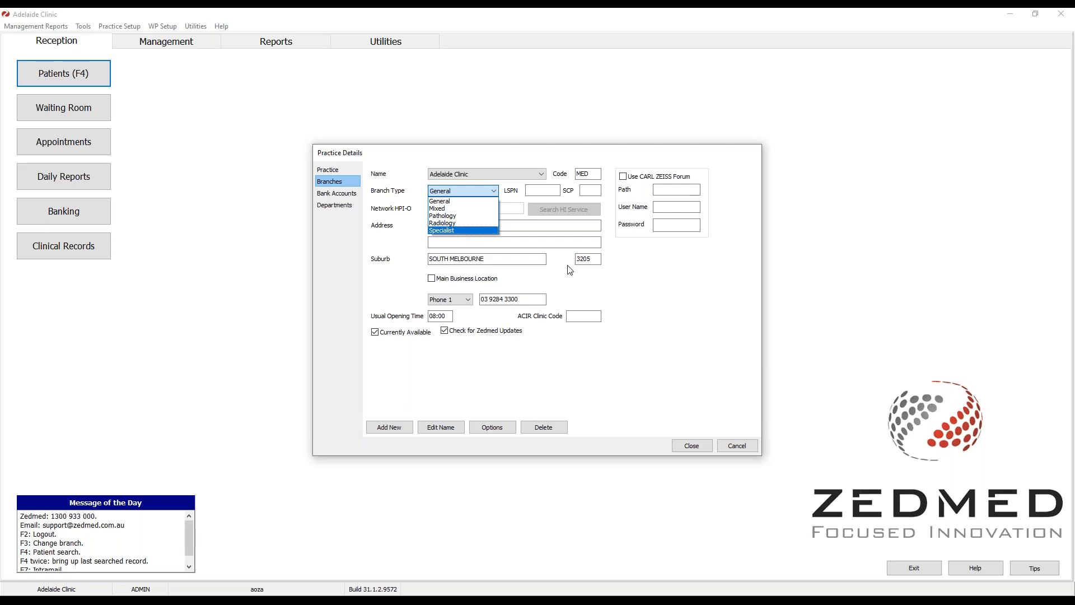
{"action": "left_click", "coordinate": [656, 290]}
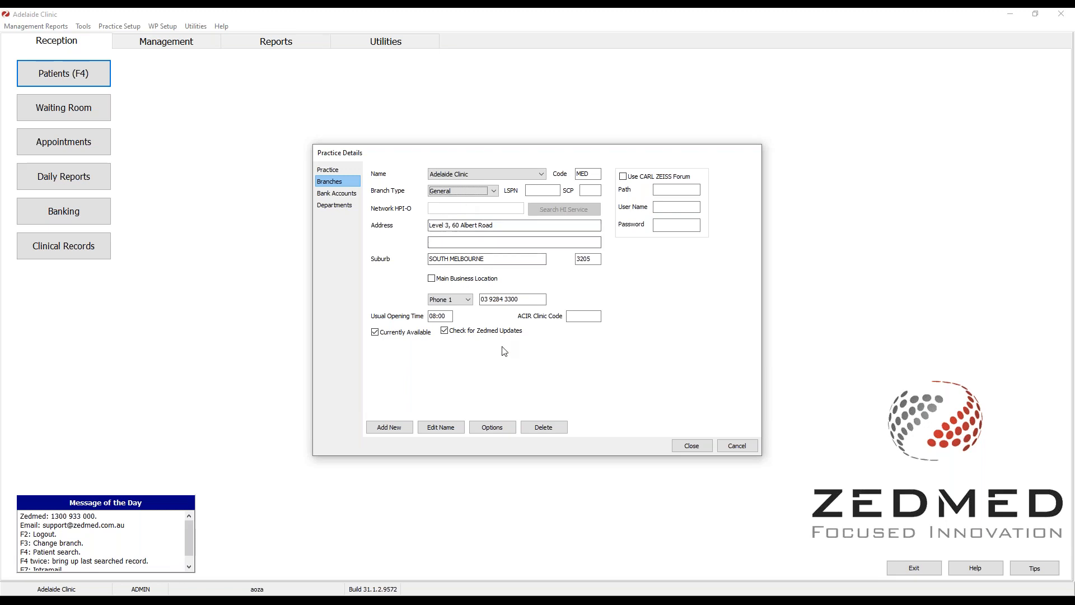
Step: In the Adelaide Clinic branch options, check the default account holder choices and set the invoice header to Customized
{"action": "left_click", "coordinate": [492, 428]}
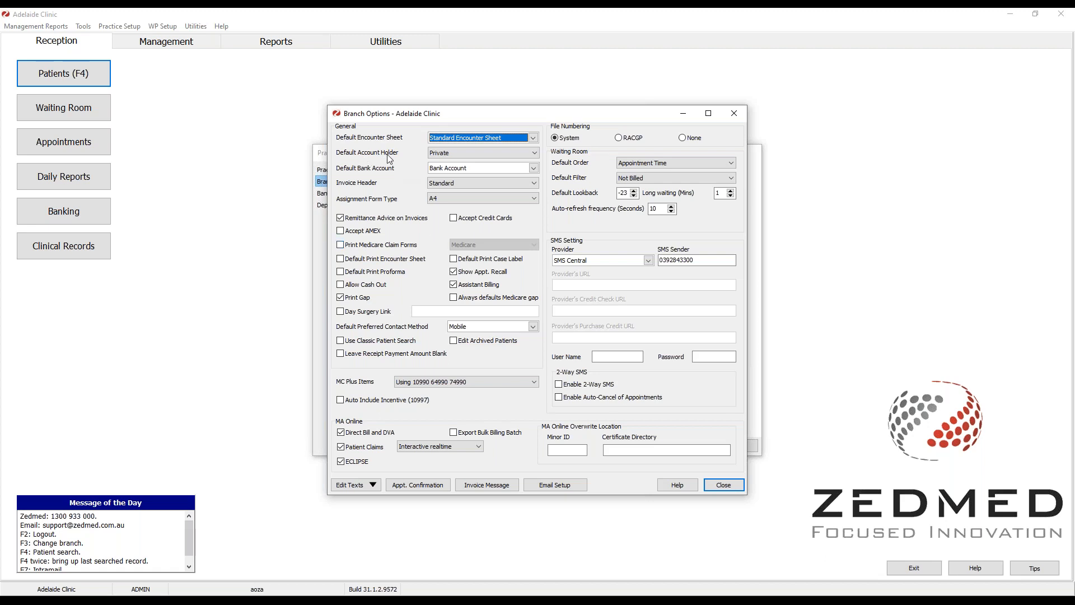
{"action": "left_click", "coordinate": [535, 157]}
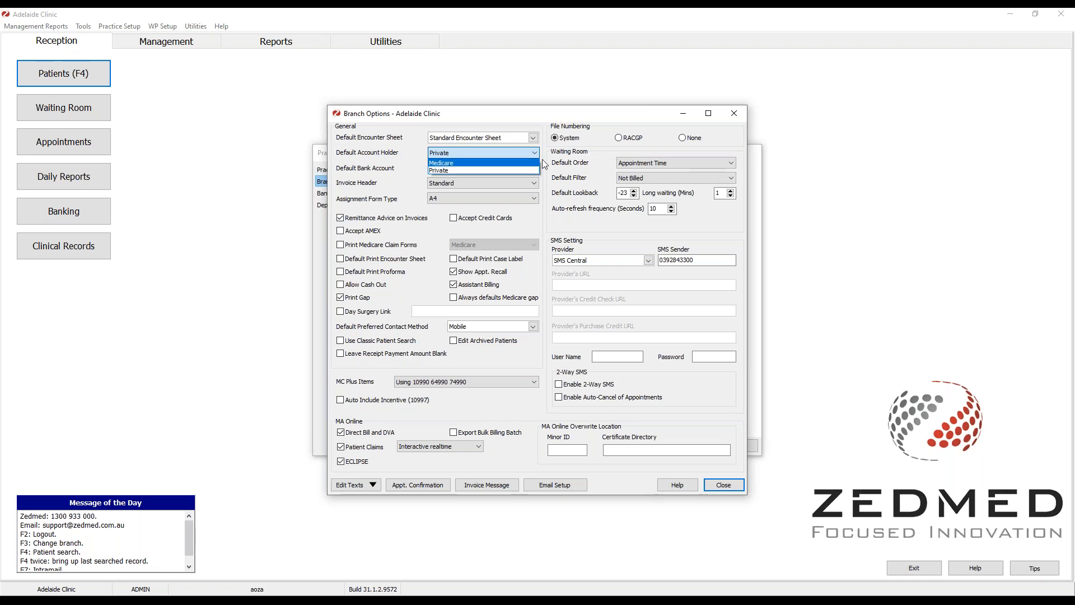
{"action": "left_click", "coordinate": [546, 162]}
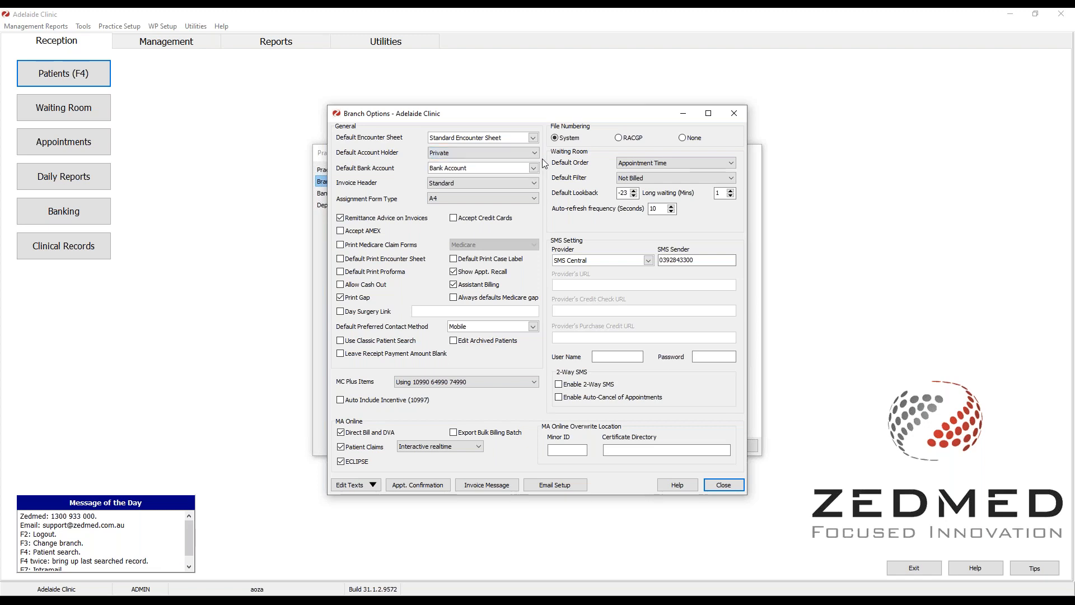
{"action": "left_click", "coordinate": [534, 186]}
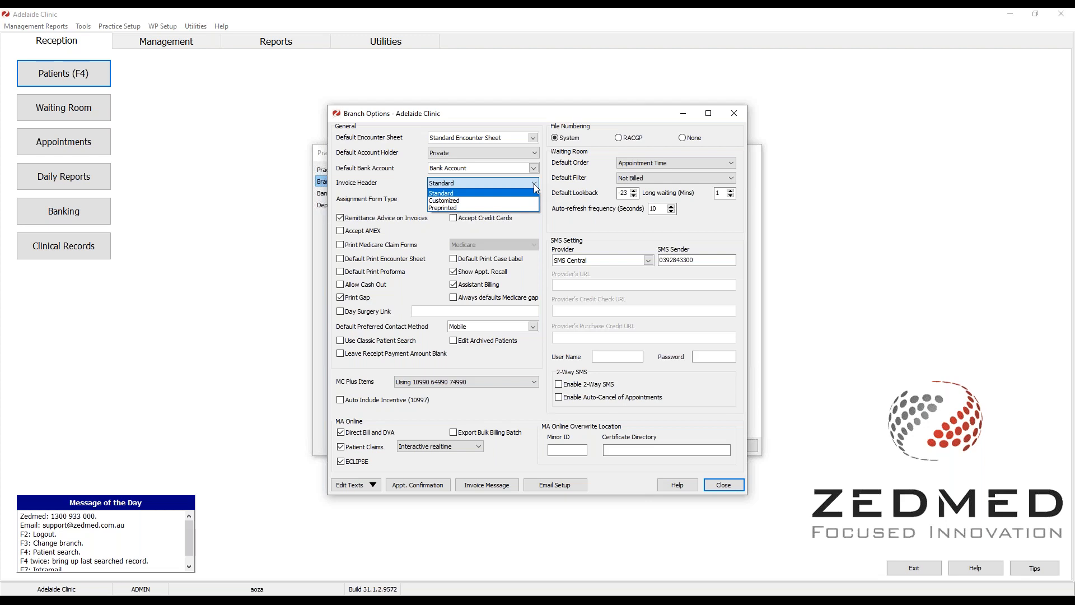
{"action": "left_click", "coordinate": [464, 201]}
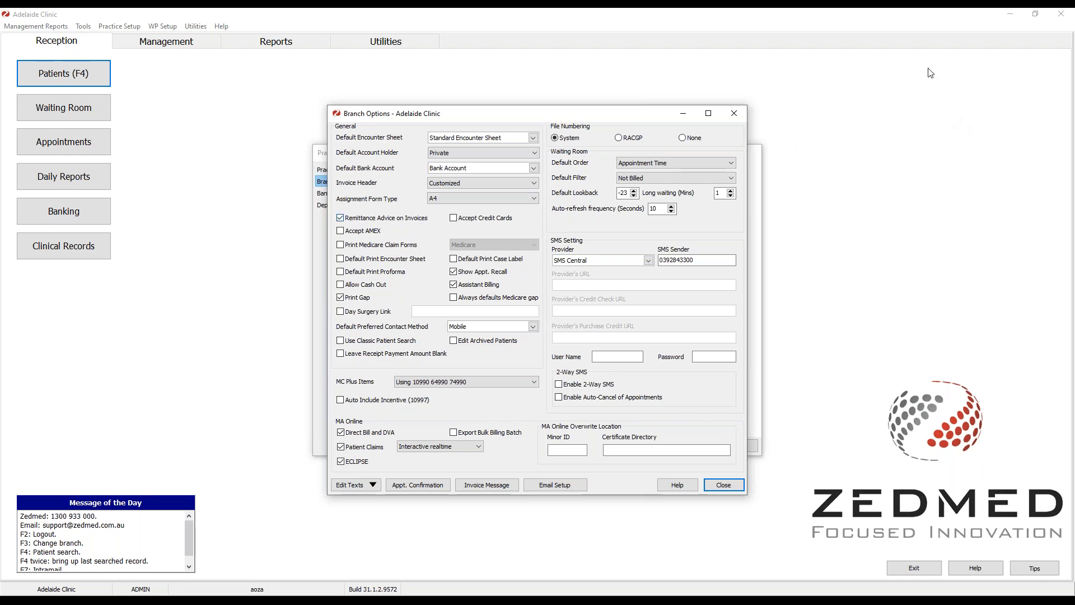
{"action": "left_click", "coordinate": [913, 65]}
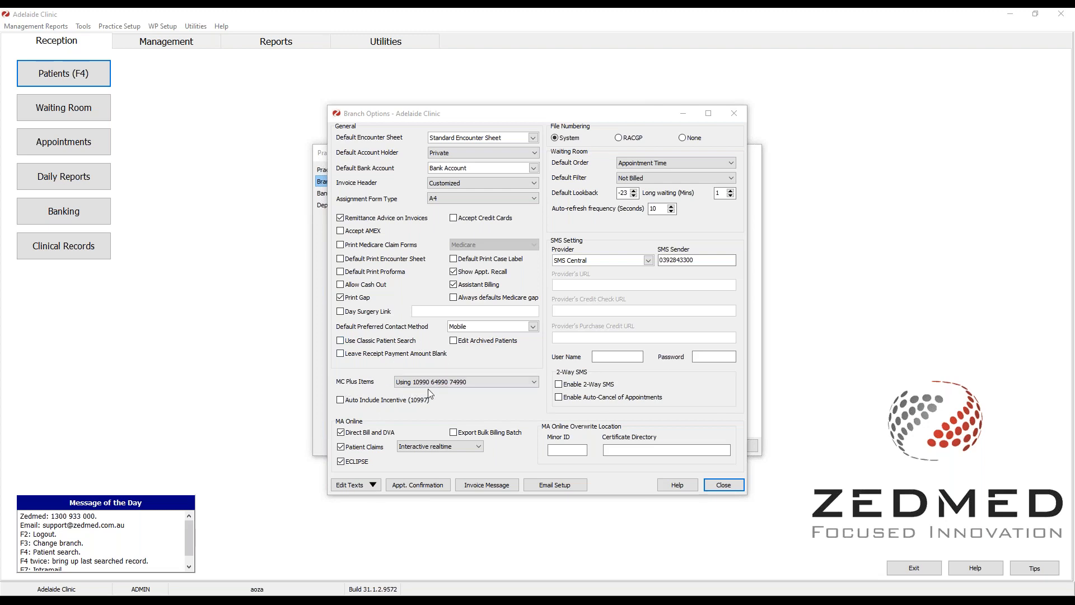
Step: Check the MC Plus item choices and enable leaving the receipt payment amount blank
{"action": "left_click", "coordinate": [534, 382]}
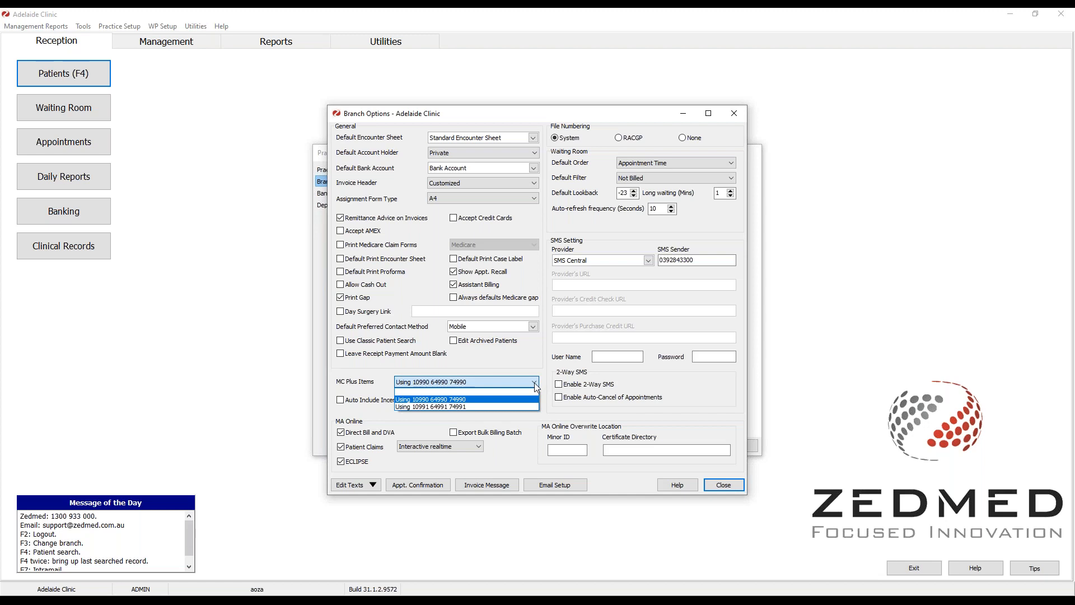
{"action": "left_click", "coordinate": [535, 384]}
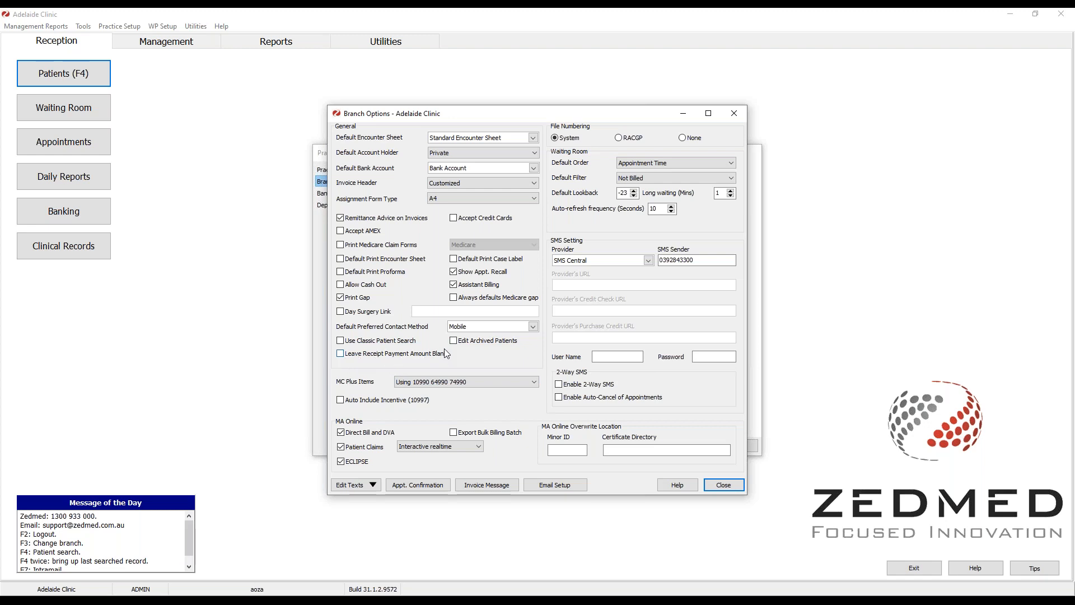
{"action": "left_click", "coordinate": [340, 353]}
Step: Check which branch texts can be edited and preview the appointment confirmation, keeping its clinic information text
{"action": "left_click", "coordinate": [371, 485]}
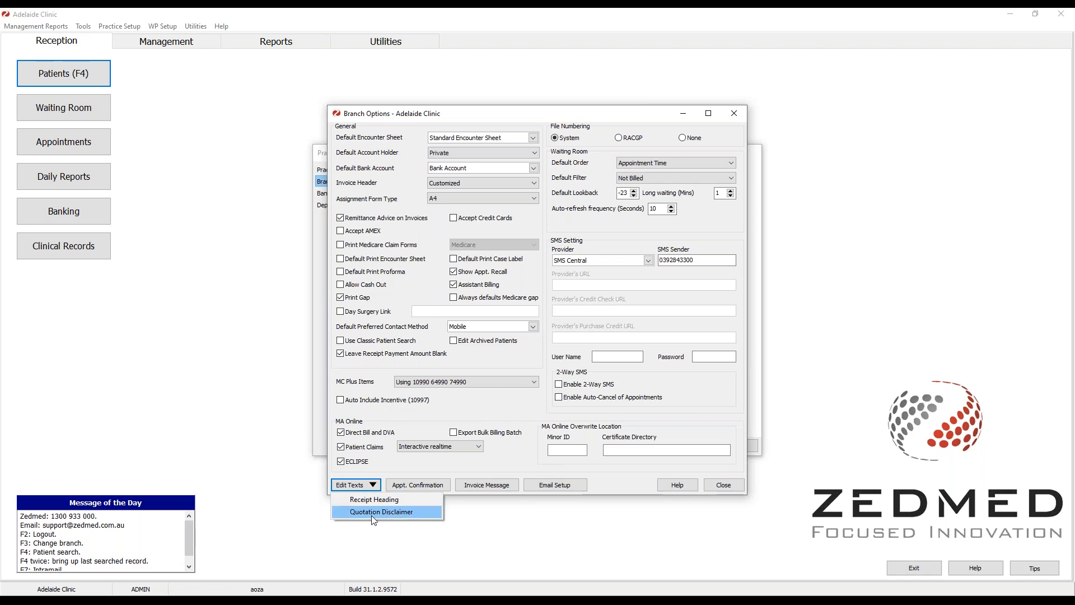
{"action": "left_click", "coordinate": [432, 462]}
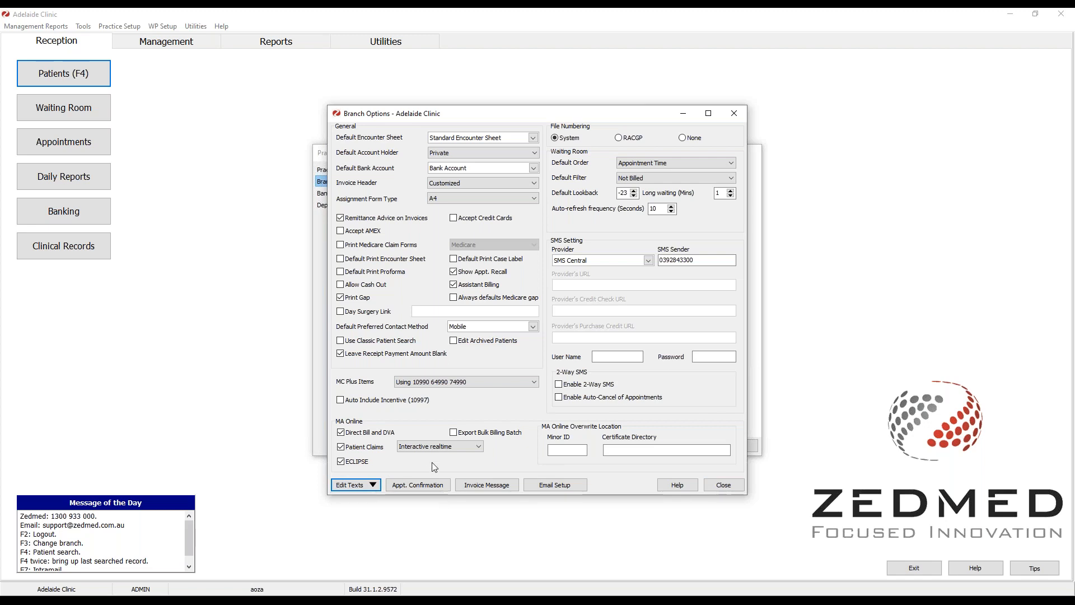
{"action": "left_click", "coordinate": [439, 485]}
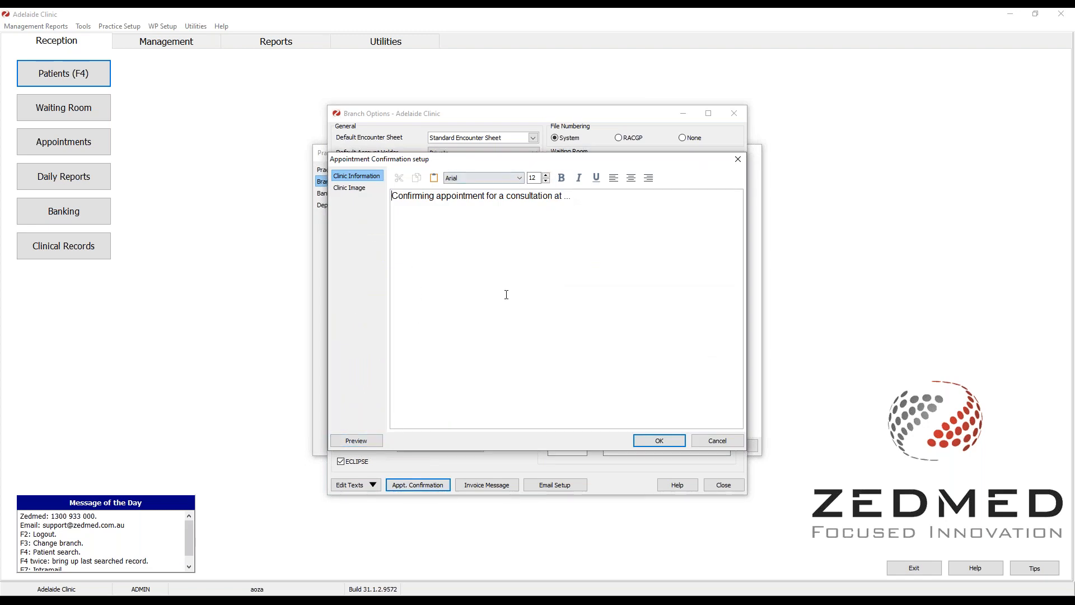
{"action": "left_click", "coordinate": [367, 441]}
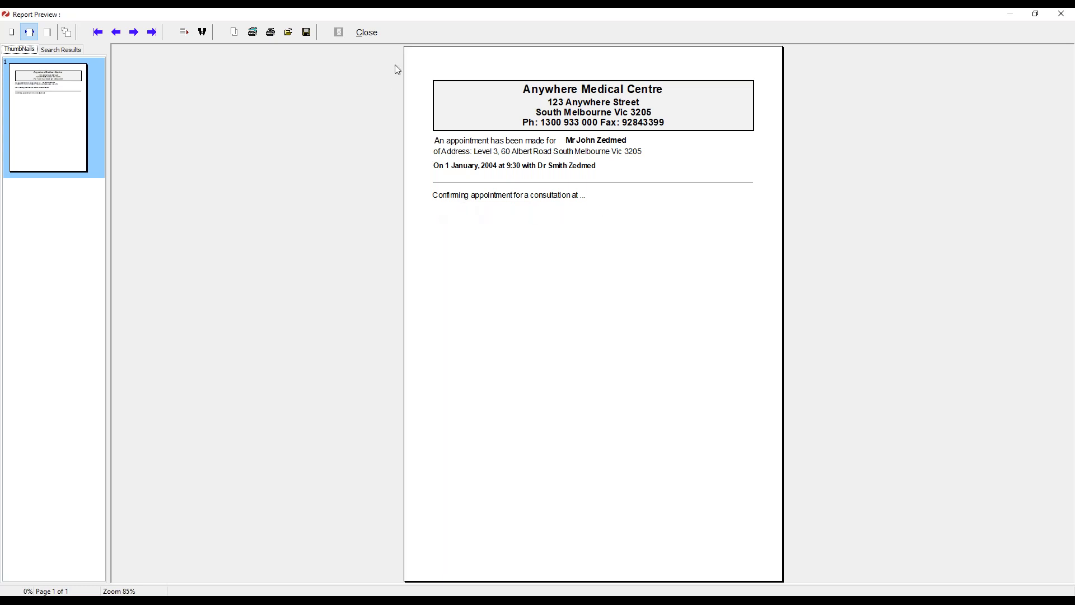
{"action": "left_click", "coordinate": [372, 35]}
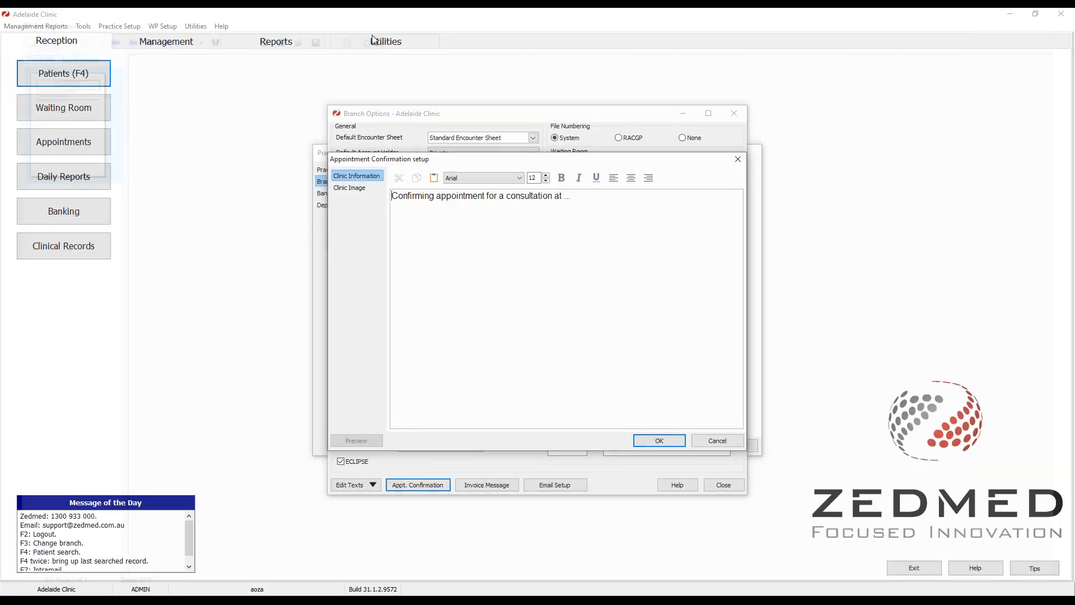
{"action": "left_click", "coordinate": [659, 441]}
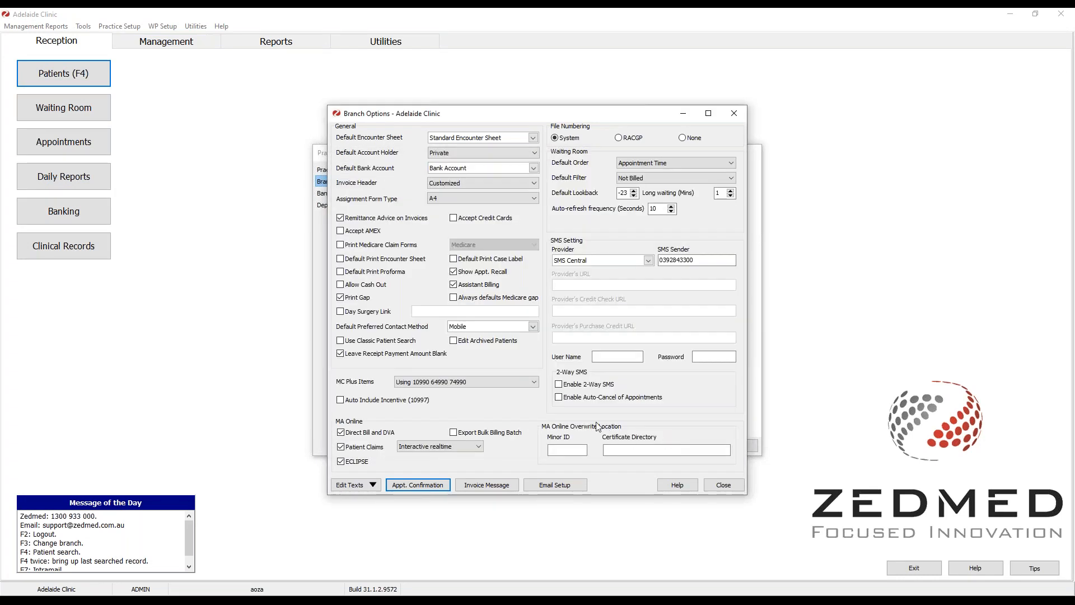
Step: Review the default invoice message and the email server setup, and save and close the branch options and practice details
{"action": "left_click", "coordinate": [508, 486]}
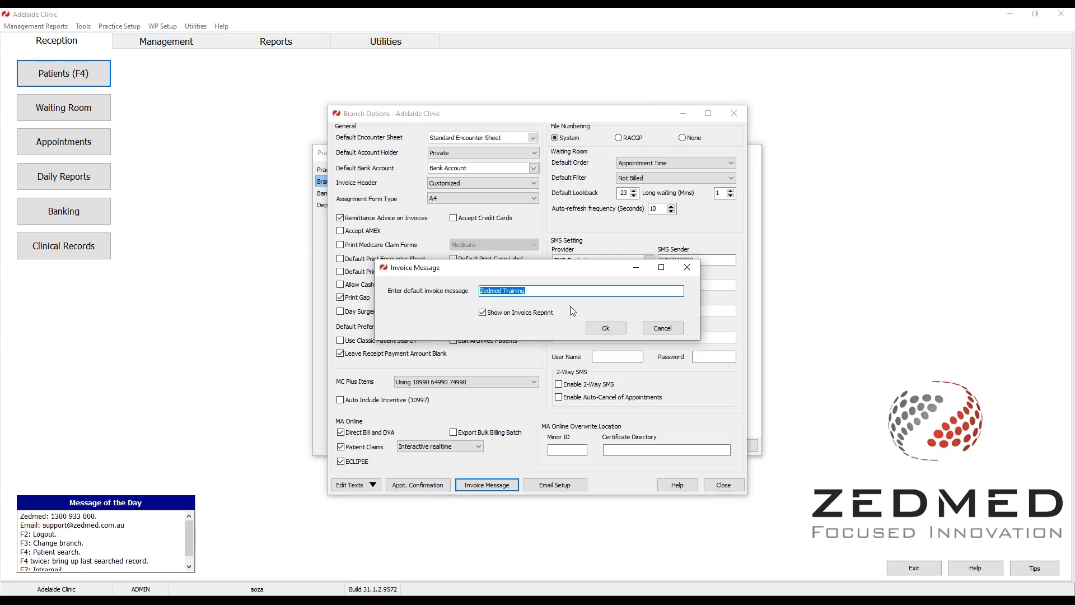
{"action": "left_click", "coordinate": [609, 330]}
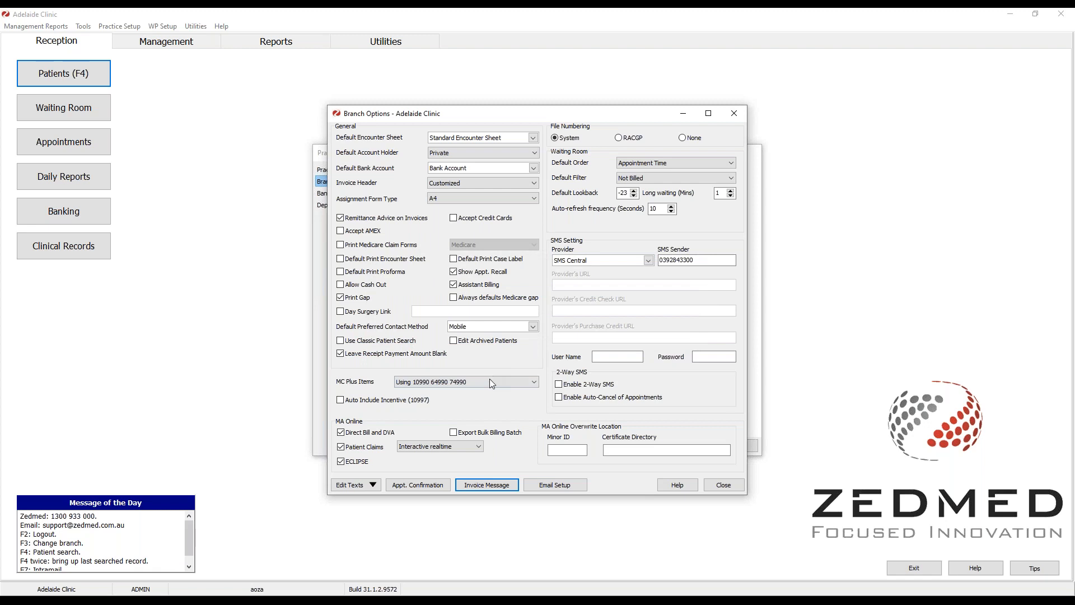
{"action": "left_click", "coordinate": [574, 486]}
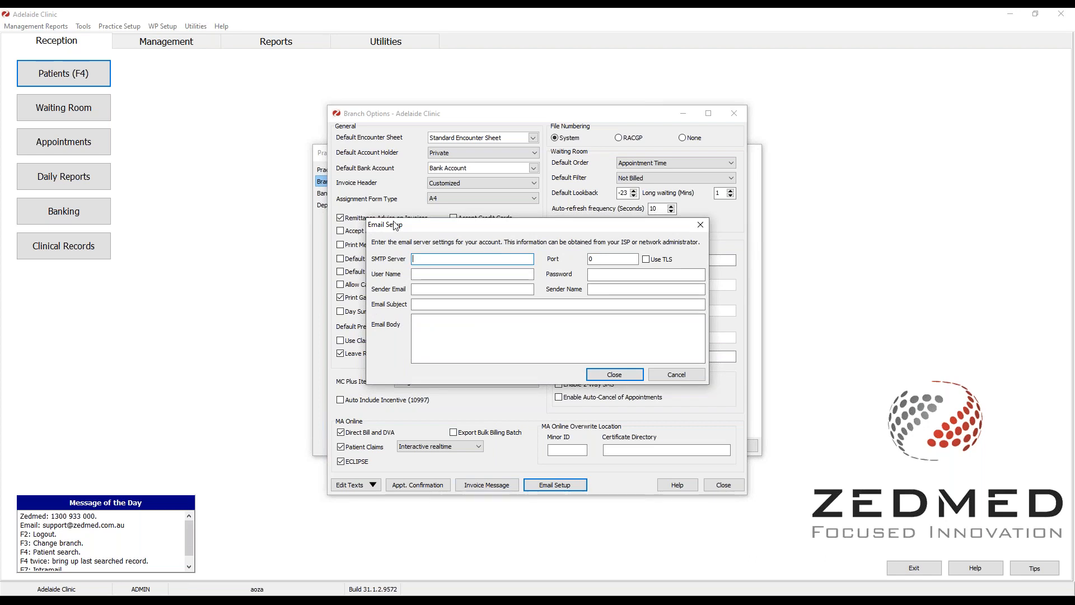
{"action": "left_click", "coordinate": [629, 380]}
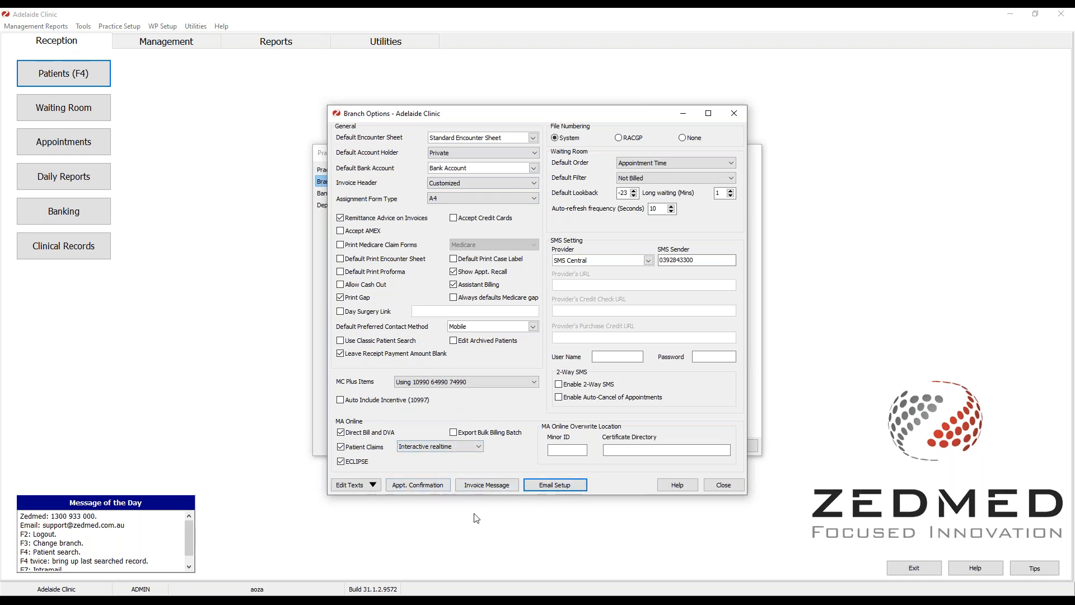
{"action": "left_click", "coordinate": [718, 486]}
{"action": "left_click", "coordinate": [693, 446]}
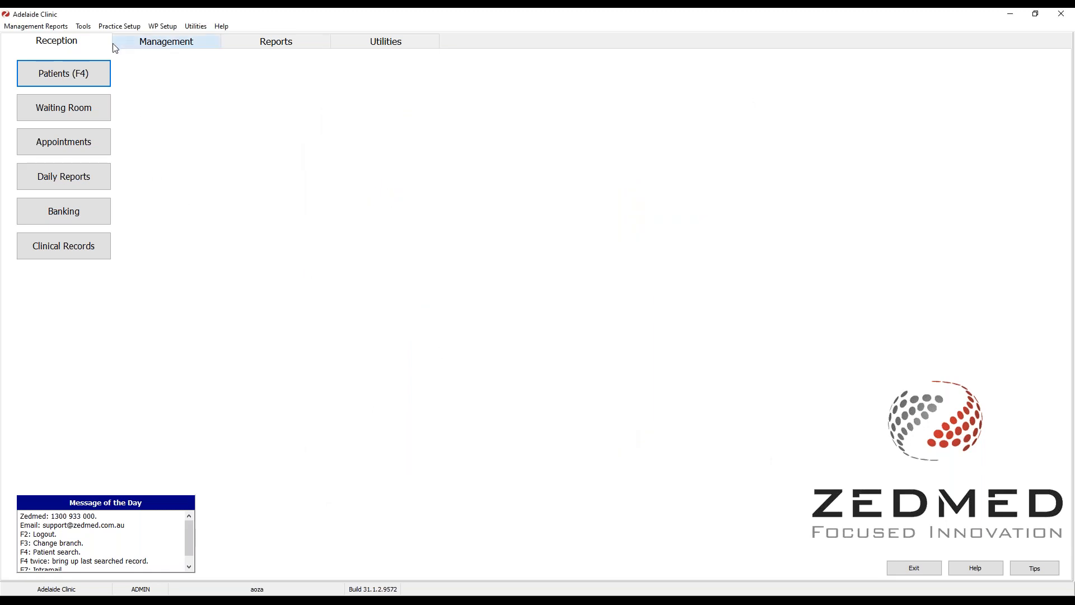
Step: Search for the patient by surname and open the first matching record
{"action": "left_click", "coordinate": [109, 74]}
{"action": "type", "text": "bana"}
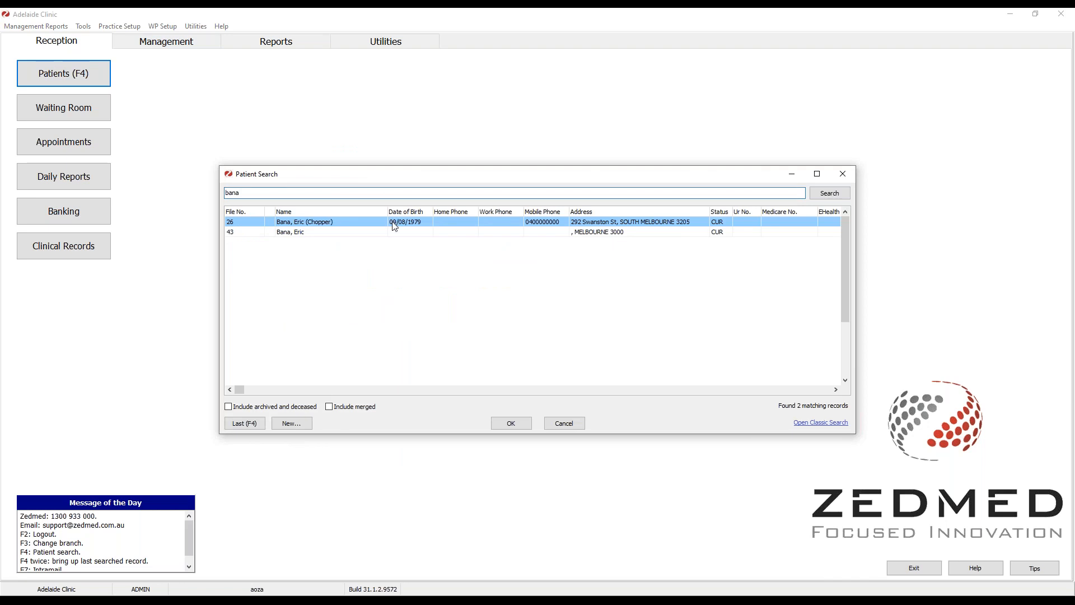
{"action": "double_click", "coordinate": [395, 223]}
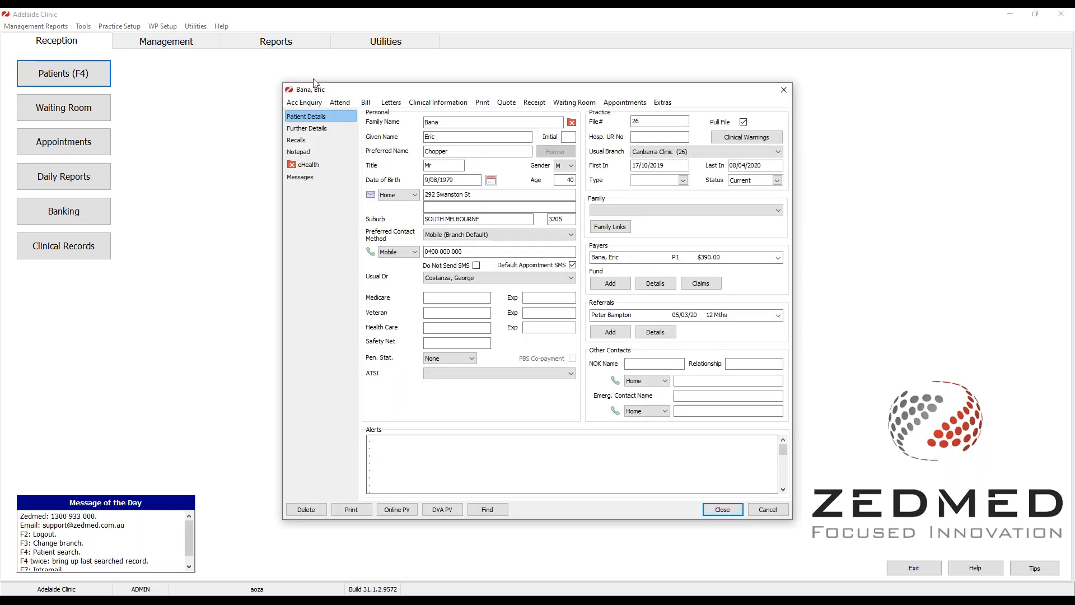
Step: Preview the patient's most recent invoice from the account enquiry to check its header and message, and close the patient record
{"action": "left_click", "coordinate": [307, 103]}
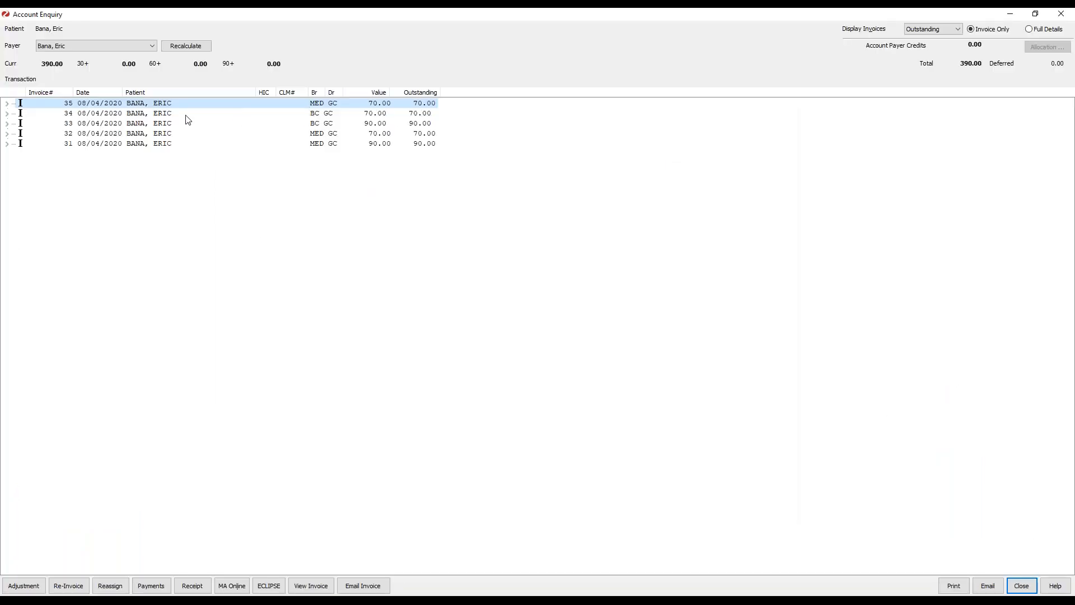
{"action": "left_click", "coordinate": [312, 585]}
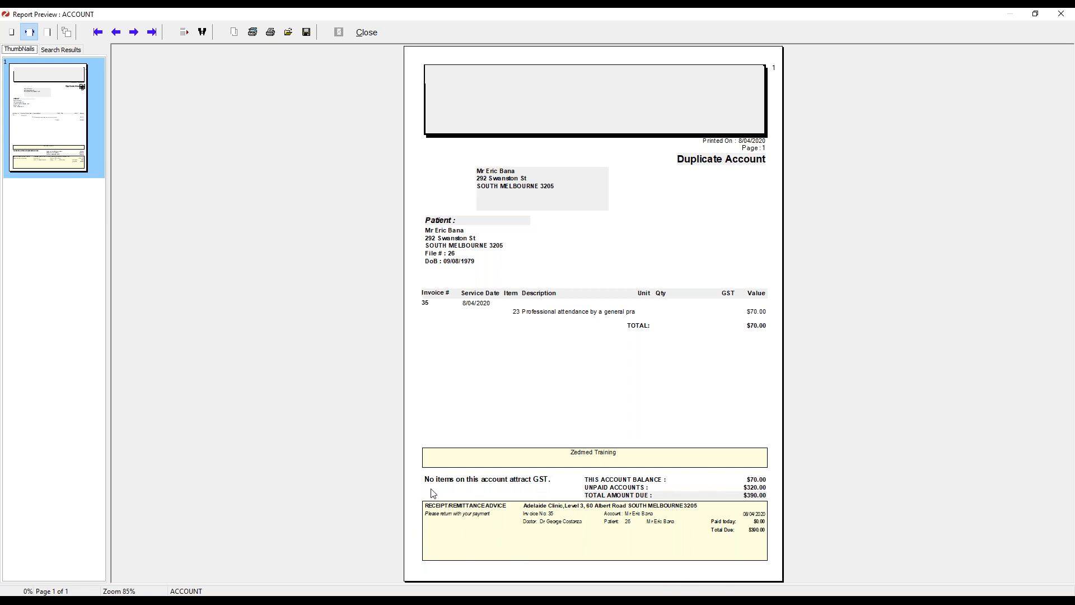
{"action": "left_click", "coordinate": [369, 34]}
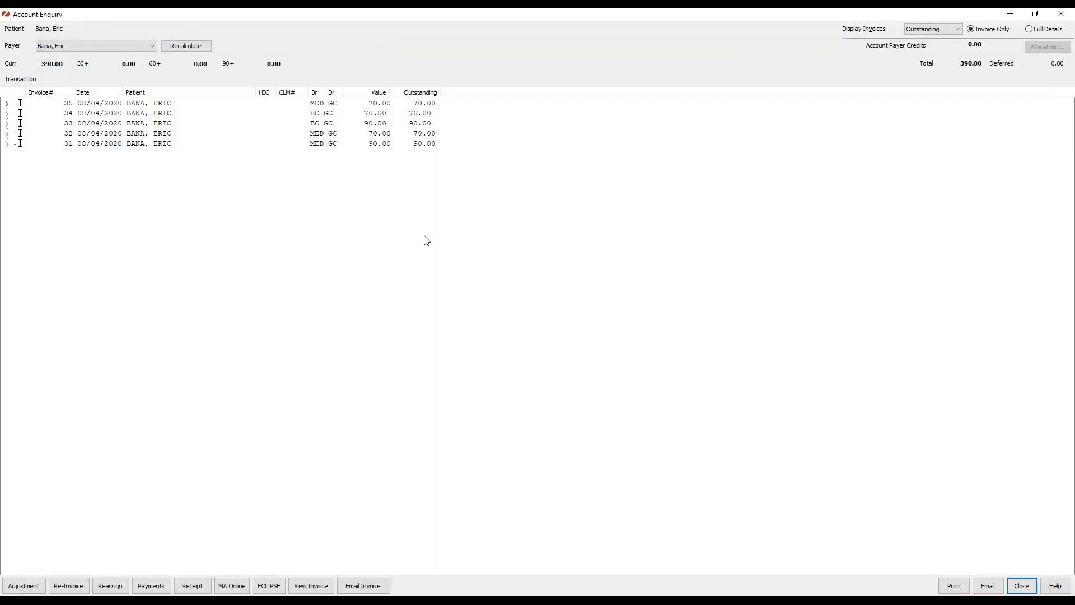
{"action": "left_click", "coordinate": [1022, 586]}
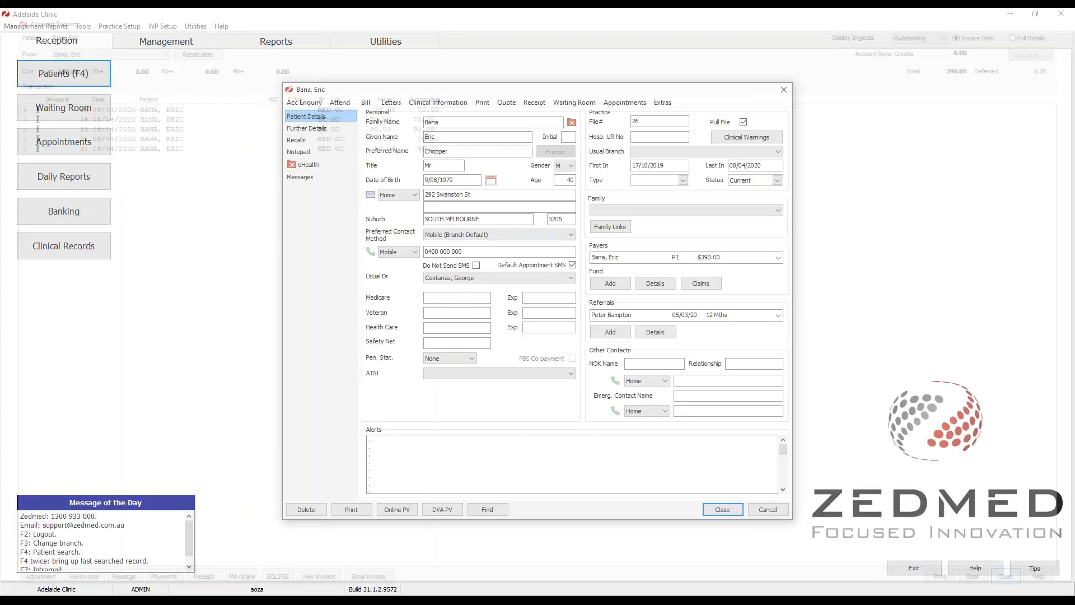
{"action": "left_click", "coordinate": [716, 510]}
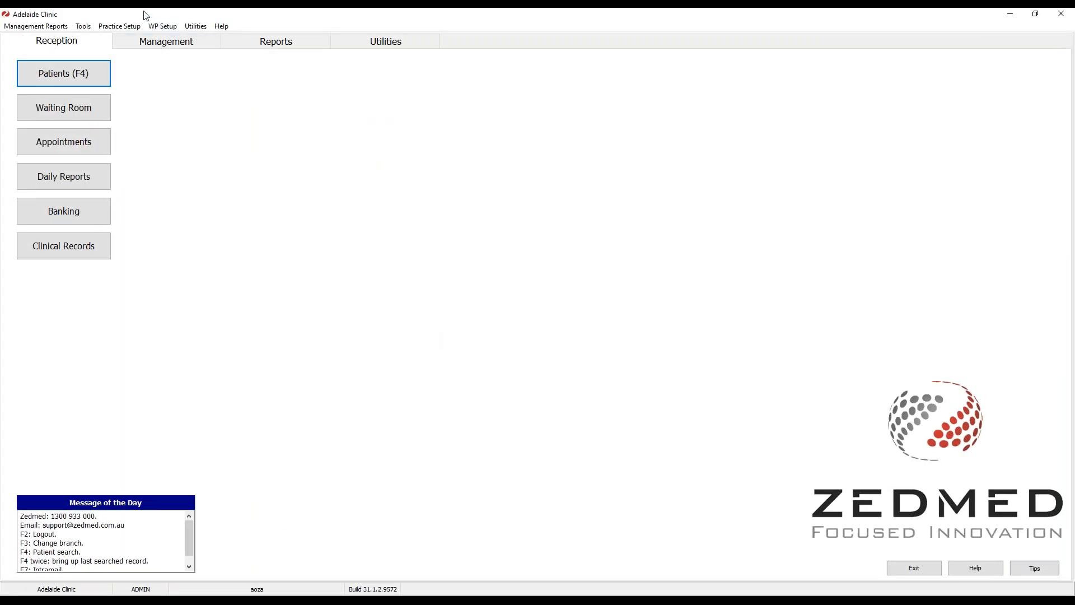
Step: Reopen the Adelaide Clinic branch options, review the default invoice message and its reprint setting, and close the practice details
{"action": "left_click", "coordinate": [120, 26]}
{"action": "left_click", "coordinate": [129, 52]}
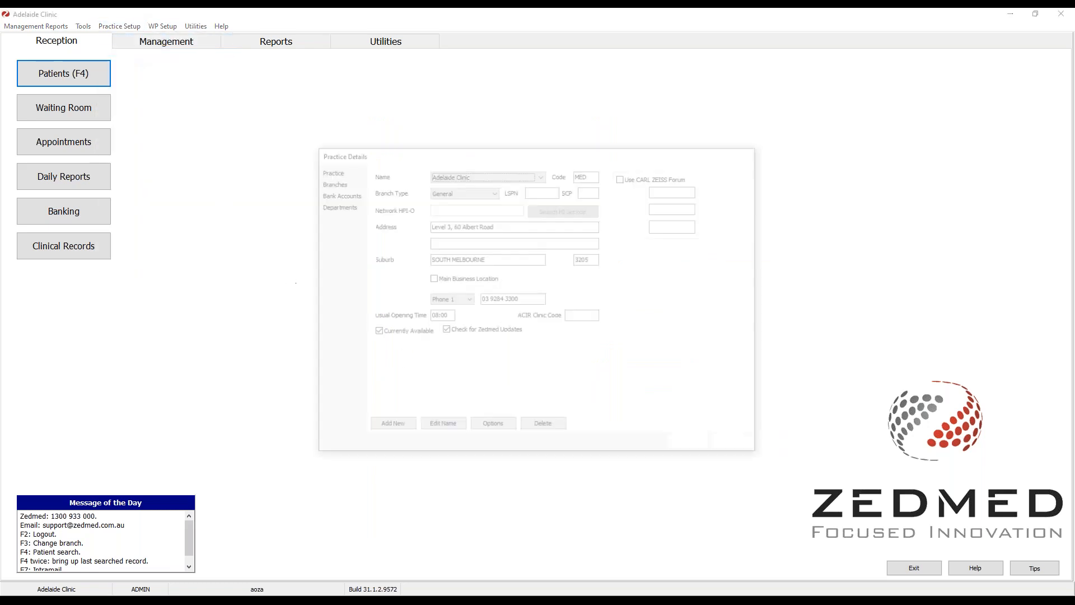
{"action": "left_click", "coordinate": [508, 431]}
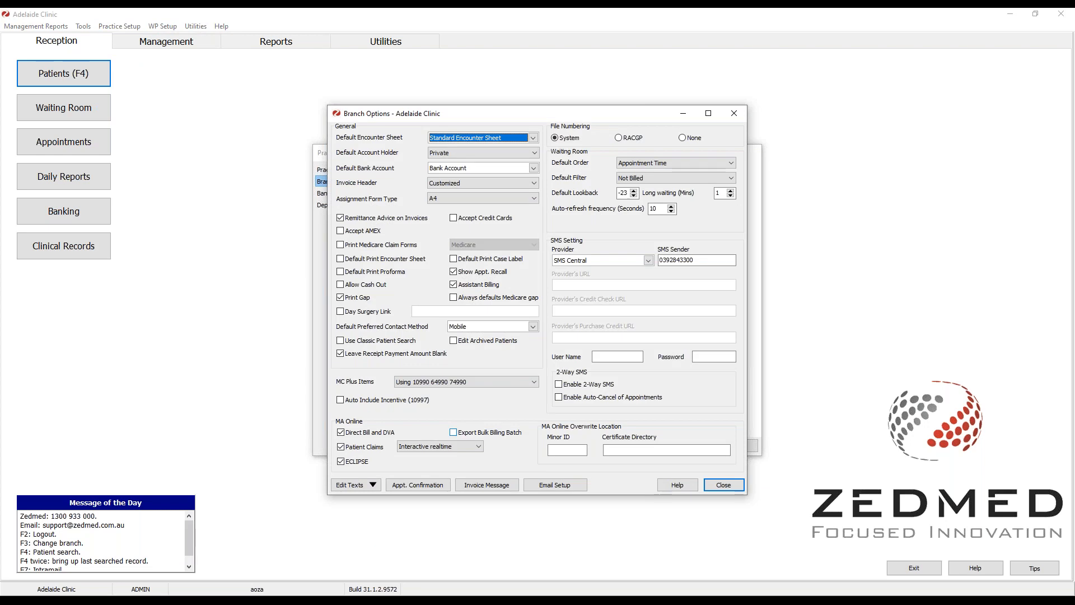
{"action": "left_click", "coordinate": [512, 485]}
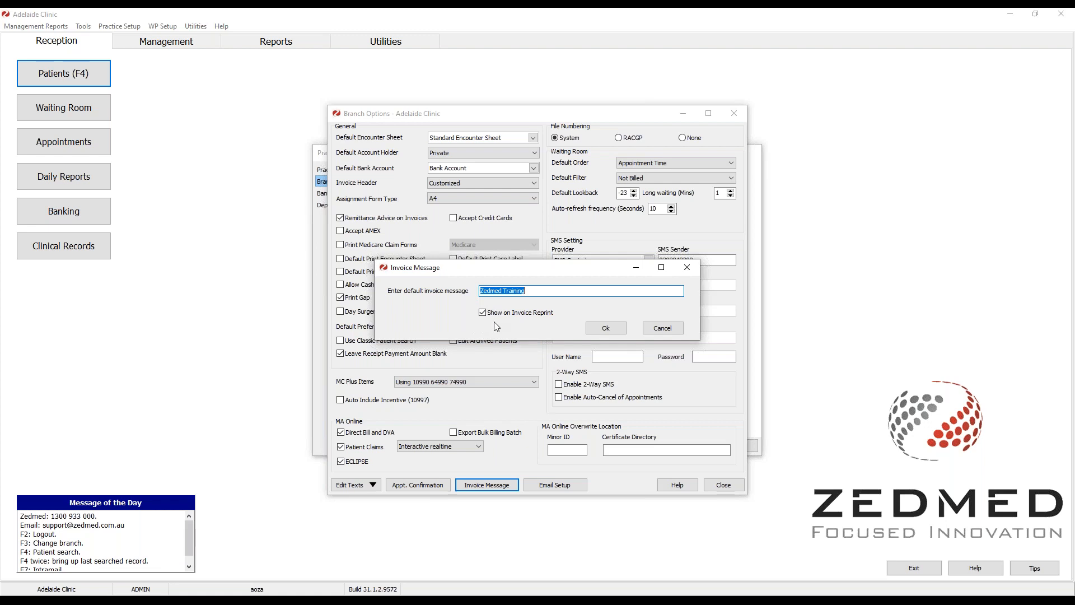
{"action": "left_click", "coordinate": [625, 329]}
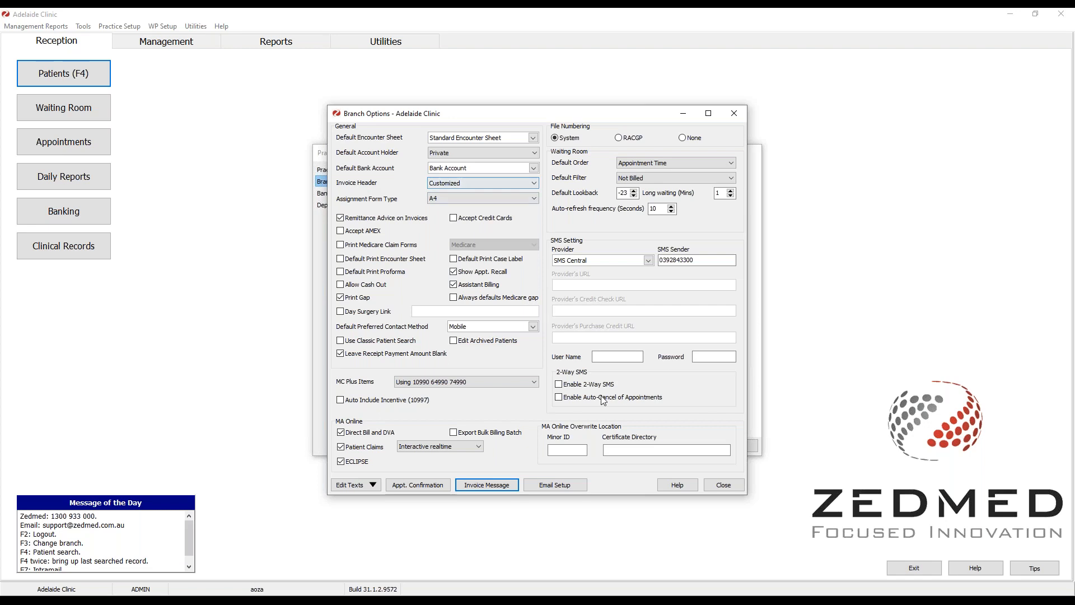
{"action": "left_click", "coordinate": [727, 486]}
{"action": "left_click", "coordinate": [696, 446]}
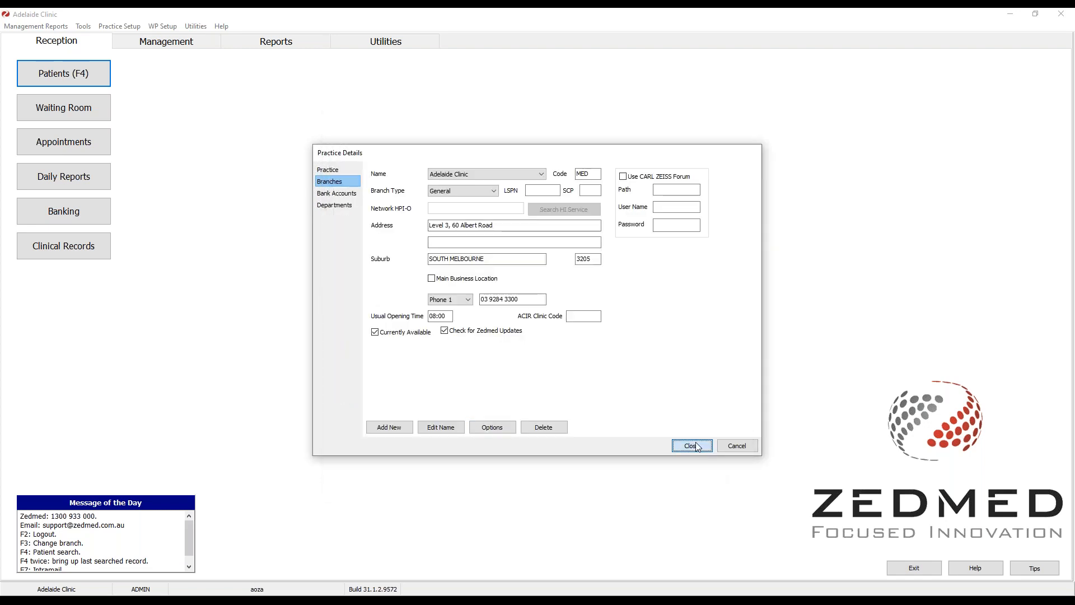
Step: Find the treating doctor with code GC and open the doctor's invoice header editor for the Adelaide Clinic branch
{"action": "left_click", "coordinate": [125, 28]}
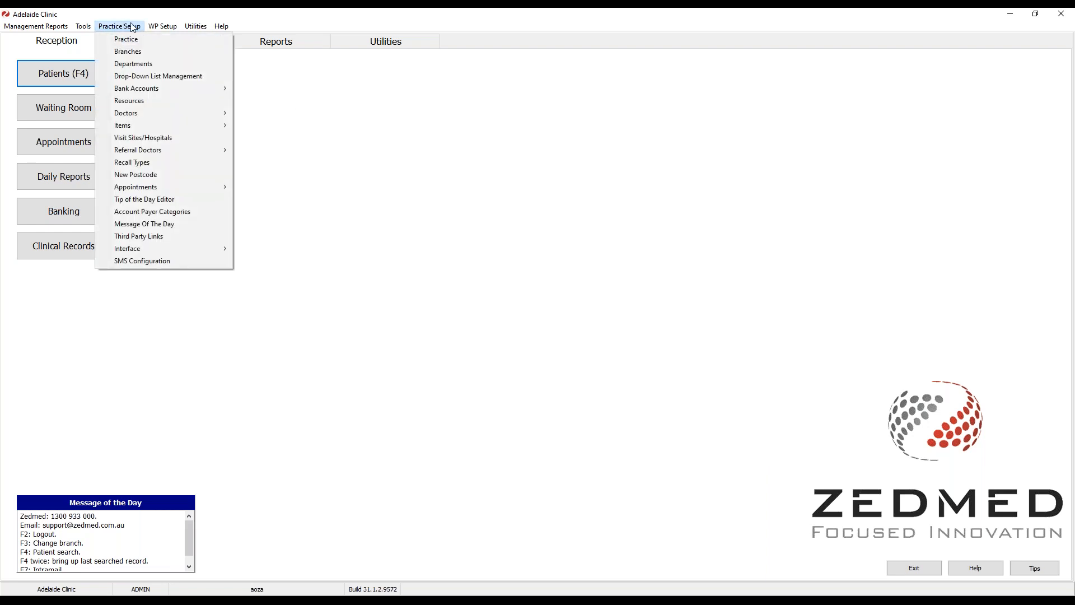
{"action": "mouse_move", "coordinate": [152, 116]}
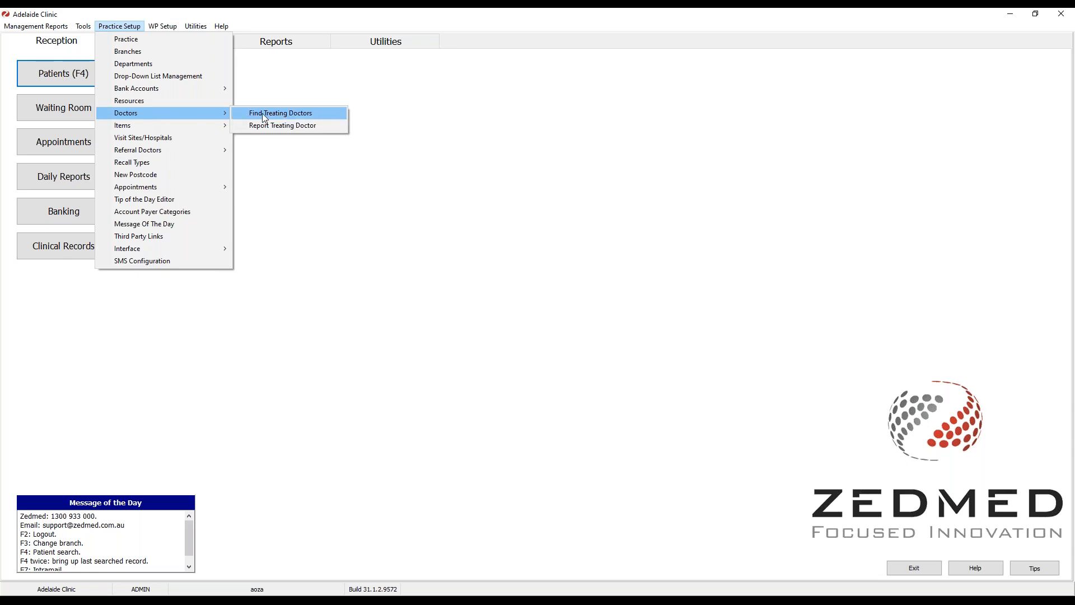
{"action": "left_click", "coordinate": [324, 118]}
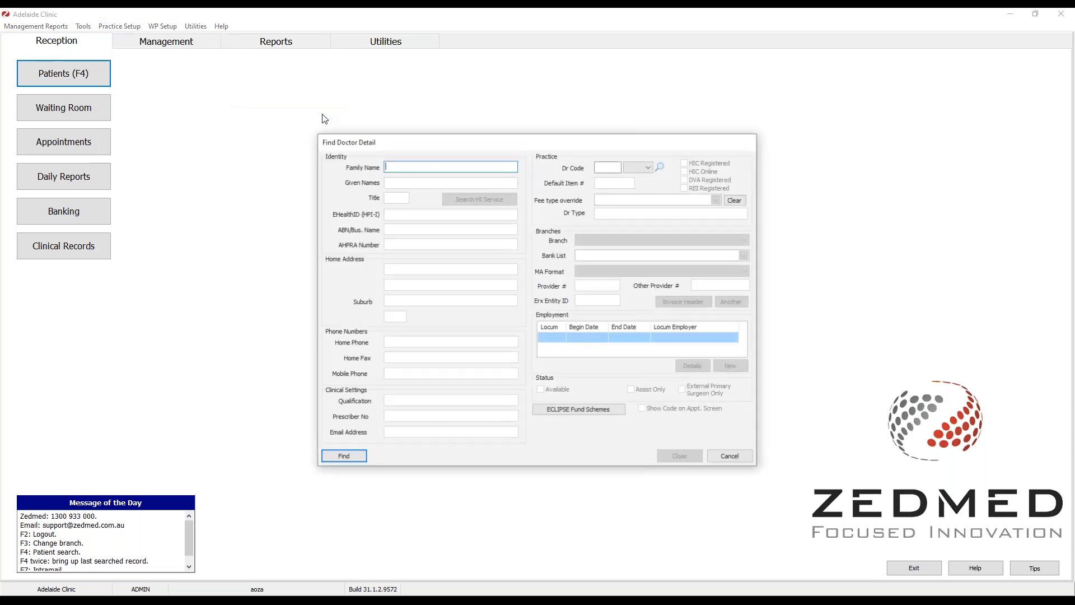
{"action": "left_click", "coordinate": [648, 167]}
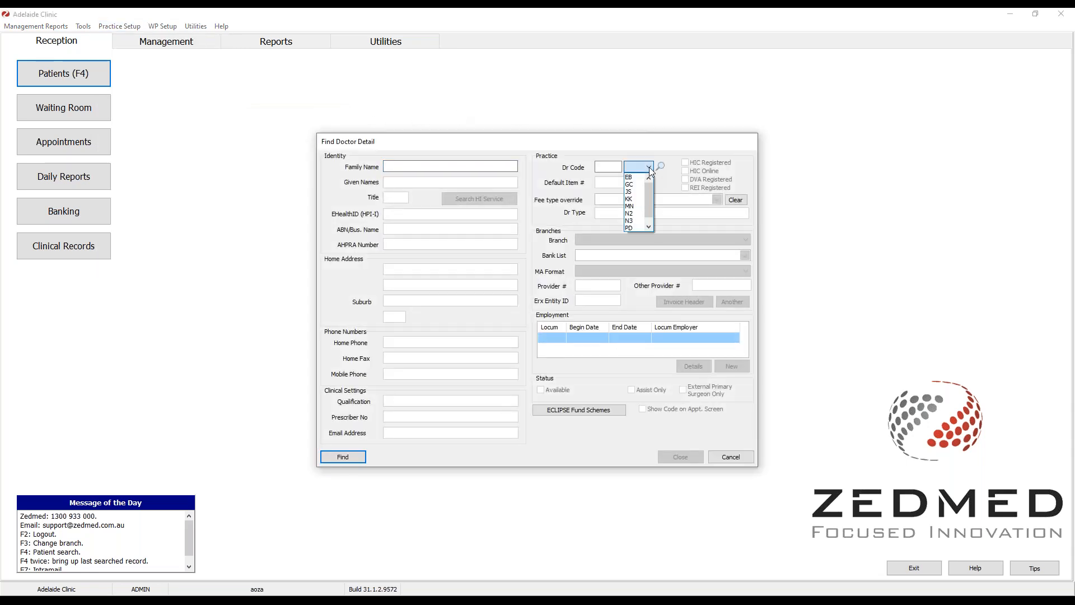
{"action": "left_click", "coordinate": [635, 185]}
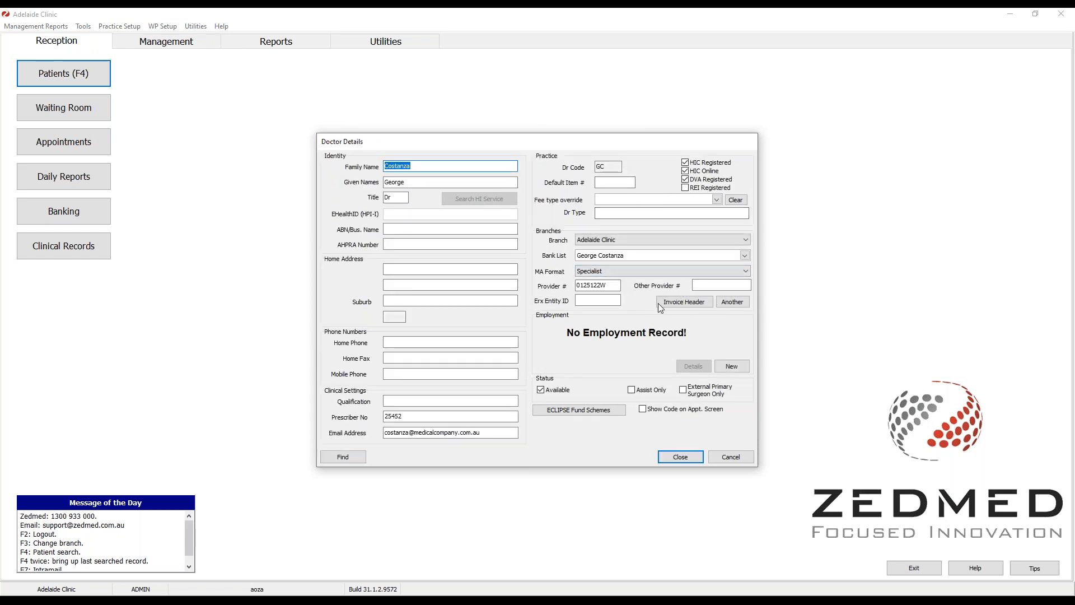
{"action": "left_click", "coordinate": [694, 303]}
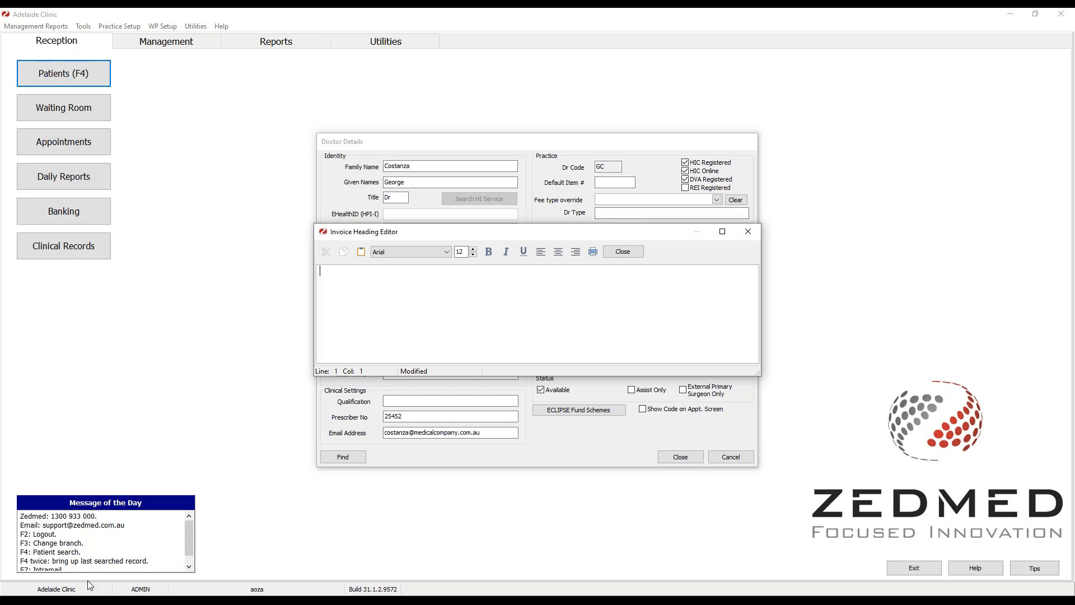
Step: Switch to Chrome, search the Zedmed Help site for "invoice header" and open the article Setting up Customised Invoice Headers
{"action": "mouse_move", "coordinate": [87, 600]}
{"action": "left_click", "coordinate": [348, 562]}
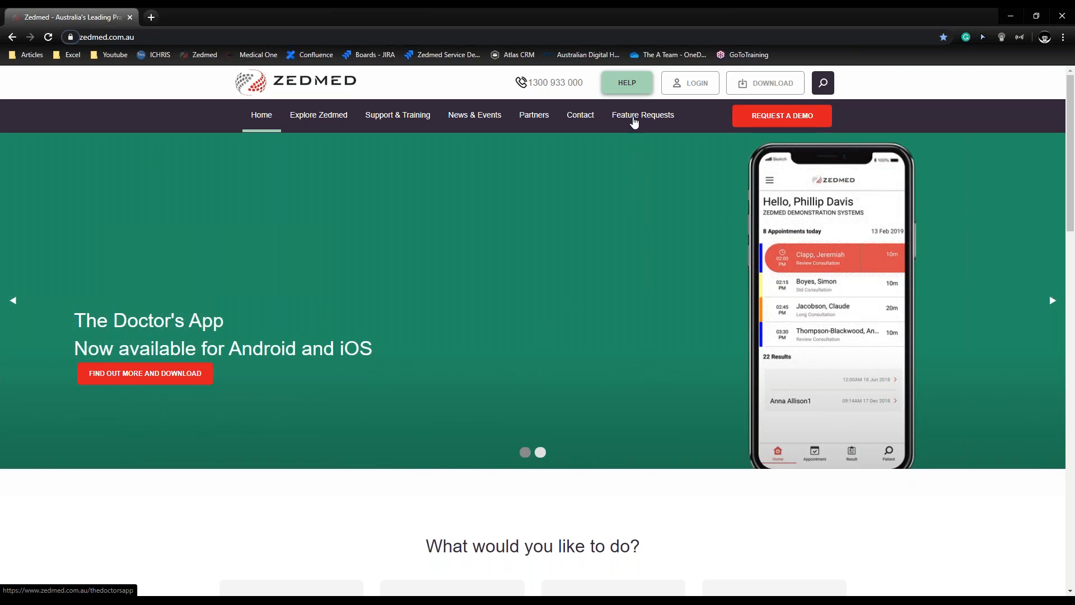
{"action": "left_click", "coordinate": [627, 83]}
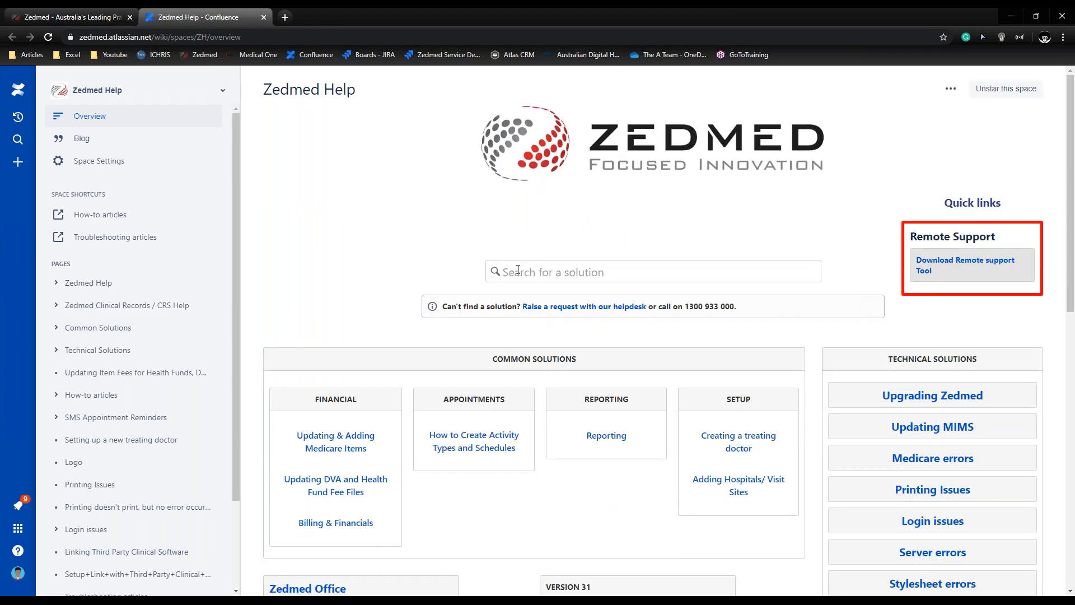
{"action": "left_click", "coordinate": [519, 273]}
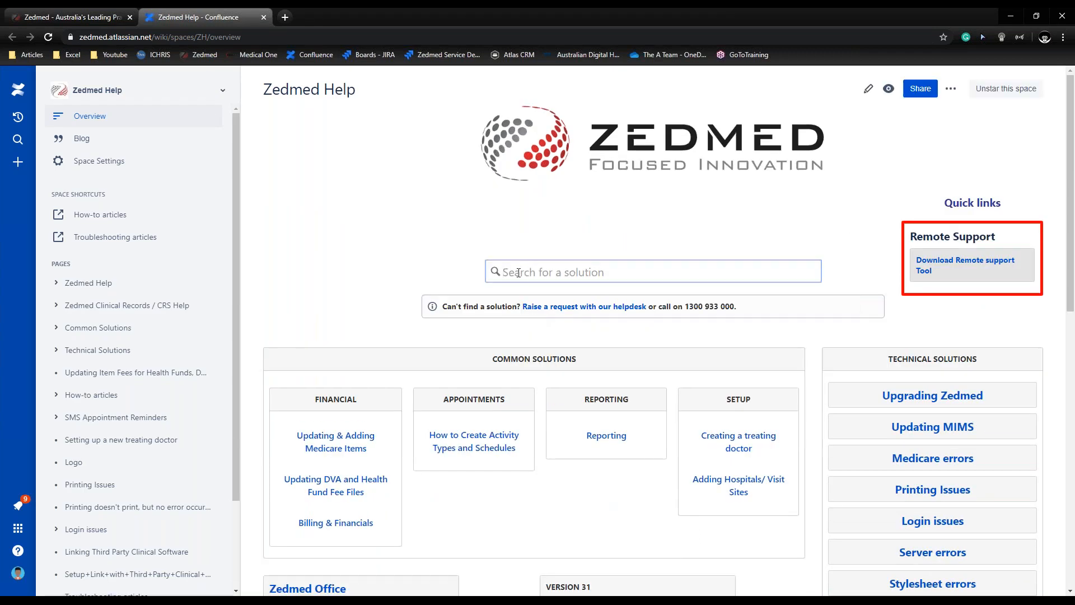
{"action": "type", "text": "invoice header"}
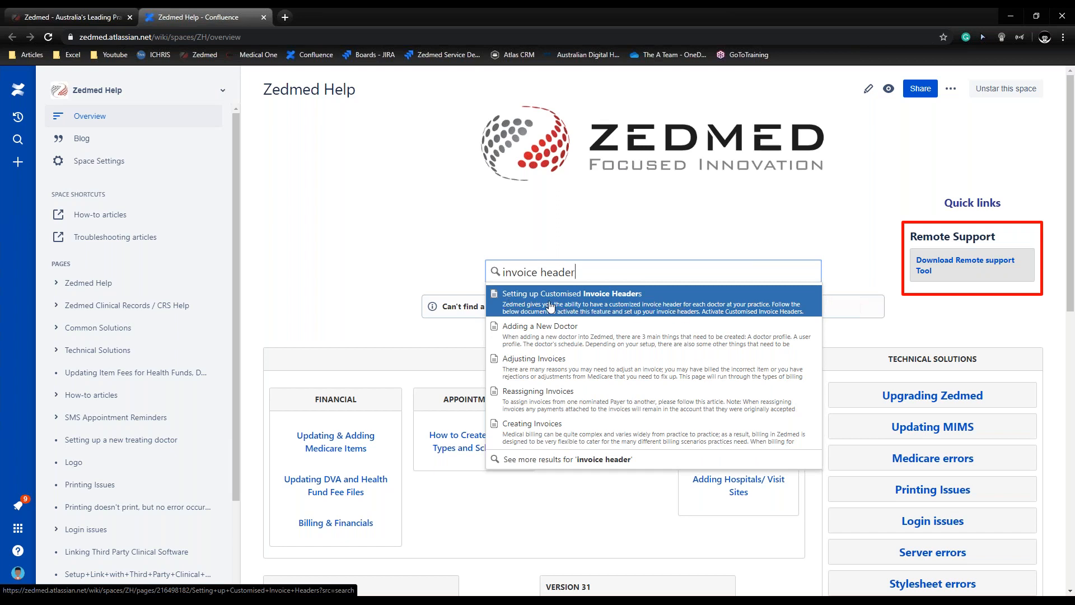
{"action": "left_click", "coordinate": [624, 299]}
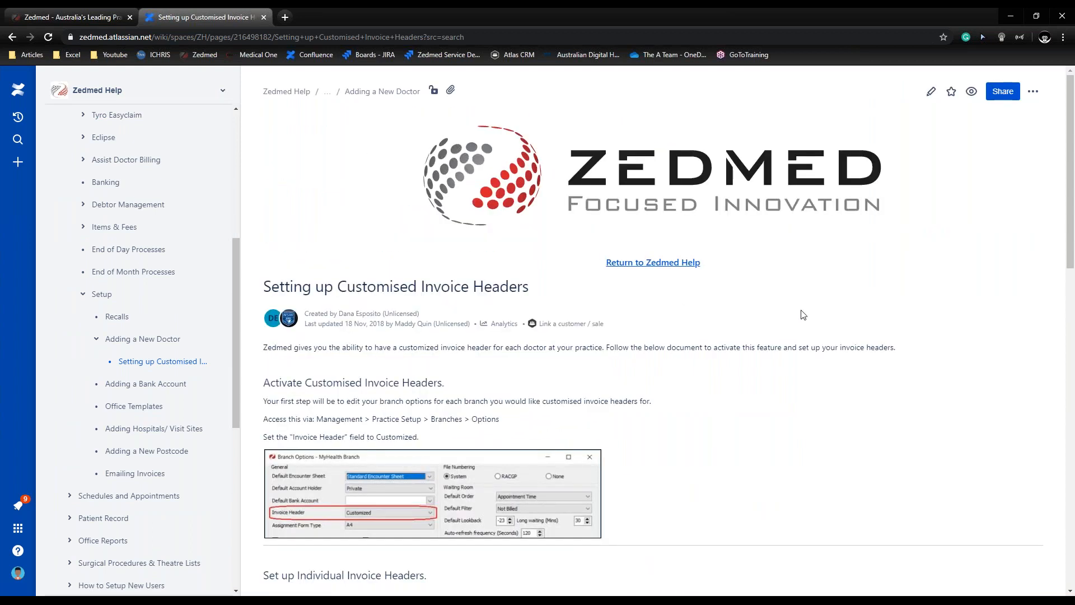
Step: Read the article's setup instructions through to the Custom Invoice Header Template.docx link, and minimise the browser
{"action": "scroll", "coordinate": [803, 315], "scroll_direction": "down", "scroll_amount": 2}
{"action": "scroll", "coordinate": [803, 315], "scroll_direction": "down", "scroll_amount": 2}
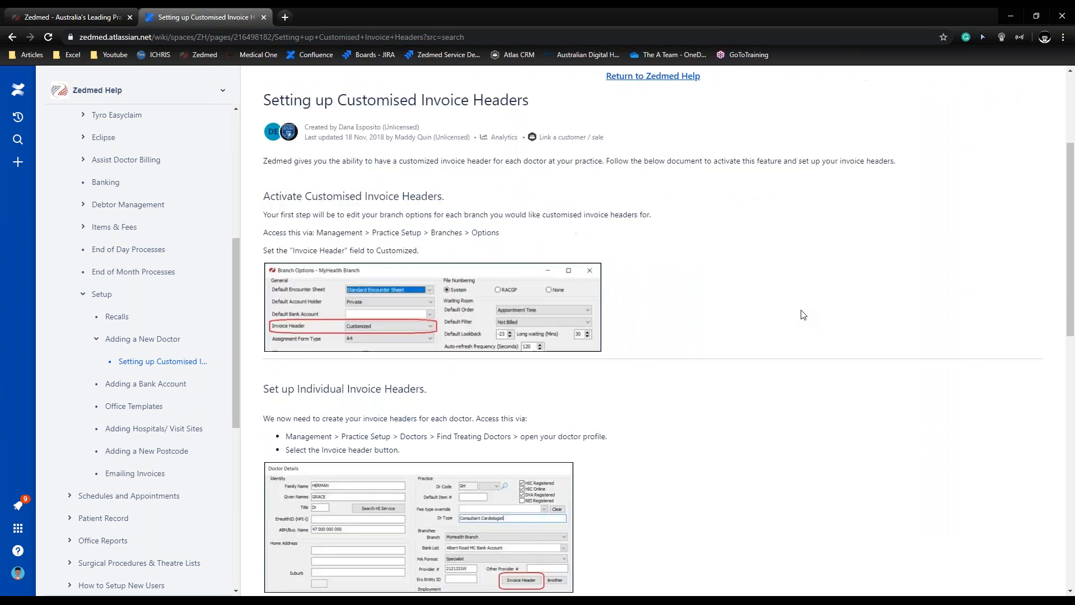
{"action": "scroll", "coordinate": [804, 315], "scroll_direction": "down", "scroll_amount": 3}
{"action": "scroll", "coordinate": [805, 314], "scroll_direction": "down", "scroll_amount": 3}
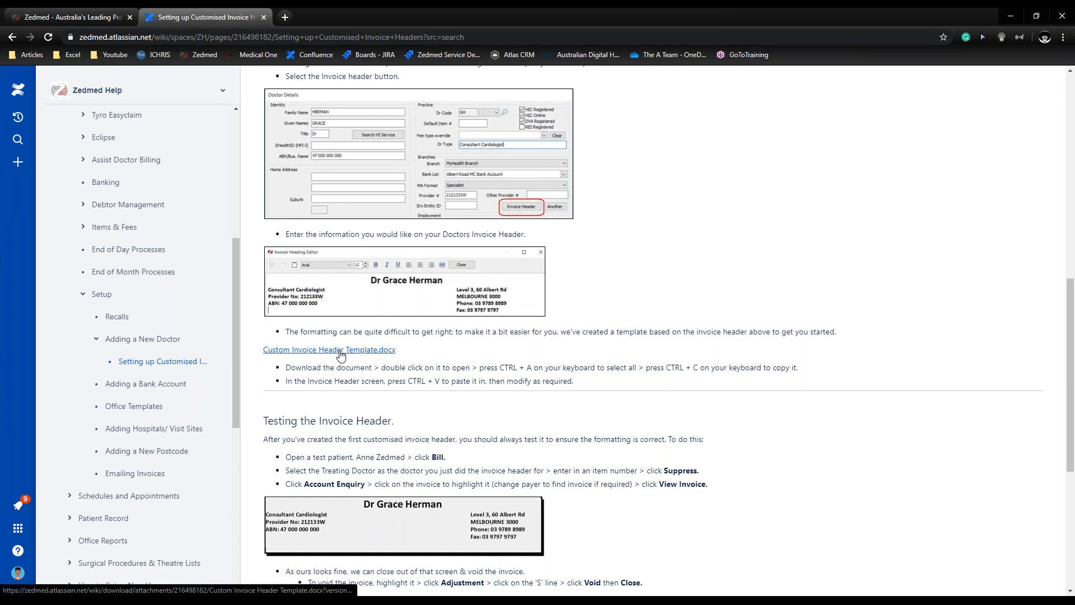
{"action": "right_click", "coordinate": [341, 353]}
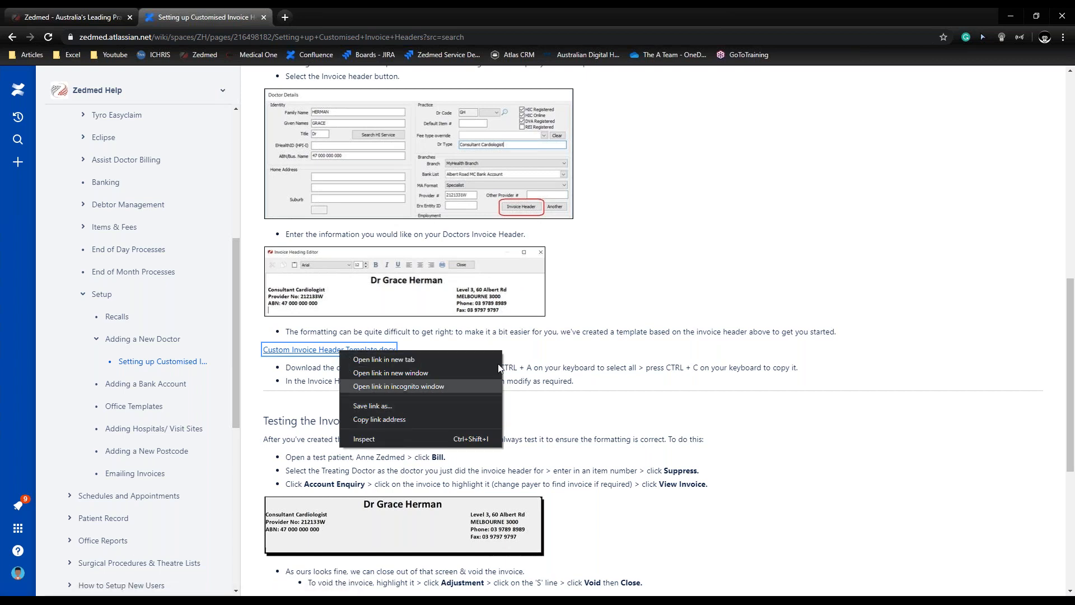
{"action": "left_click", "coordinate": [627, 345]}
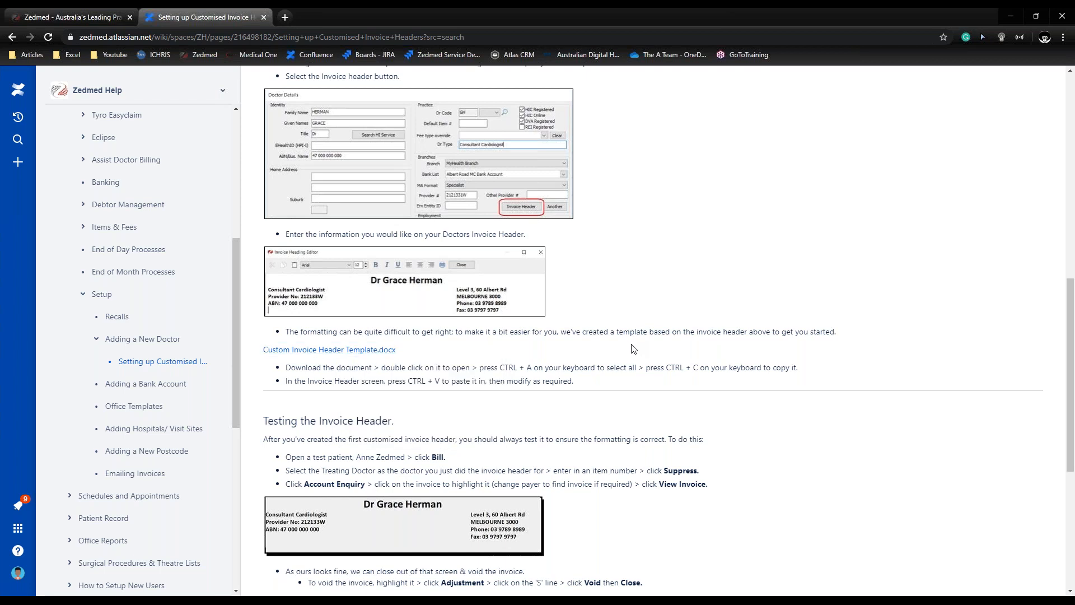
{"action": "left_click", "coordinate": [1011, 19]}
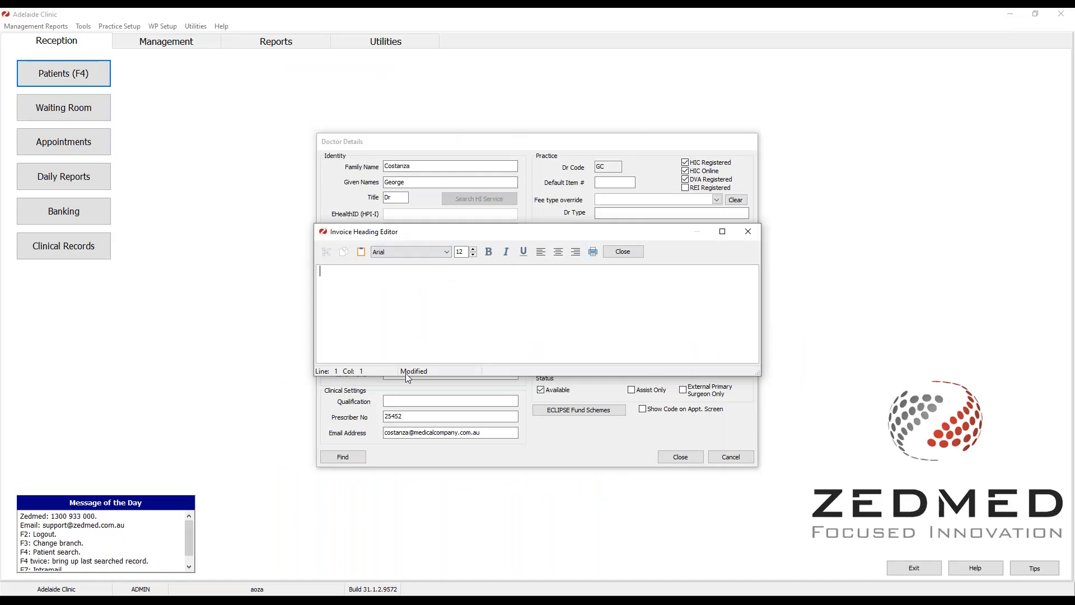
Step: Switch to Custom Invoice Header Template.docx in Word, copy the whole header and paste it into Zedmed's Invoice Heading Editor
{"action": "left_click", "coordinate": [327, 602]}
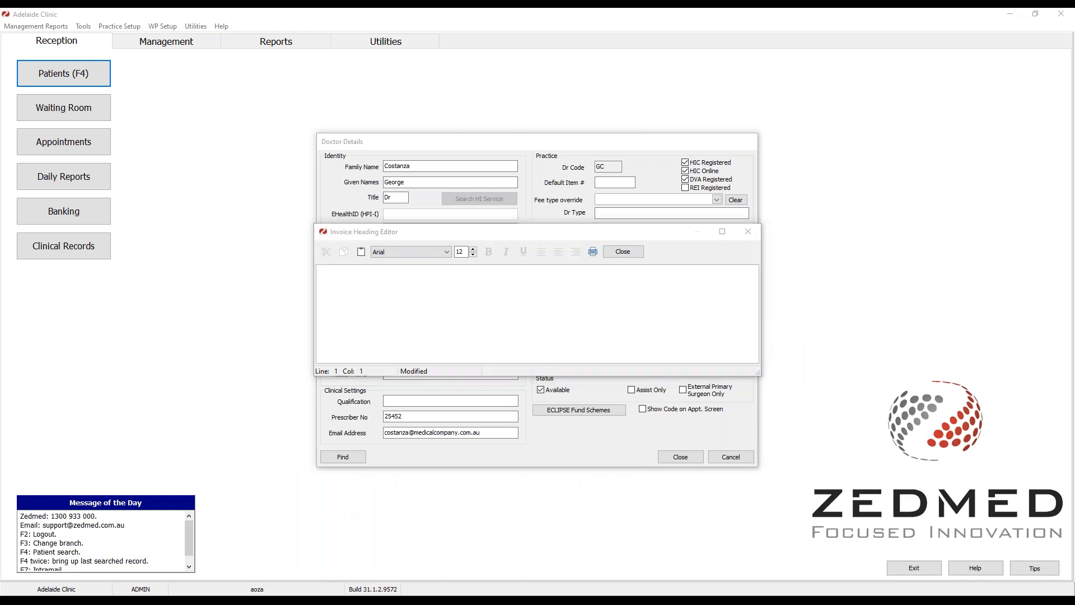
{"action": "left_click", "coordinate": [378, 384]}
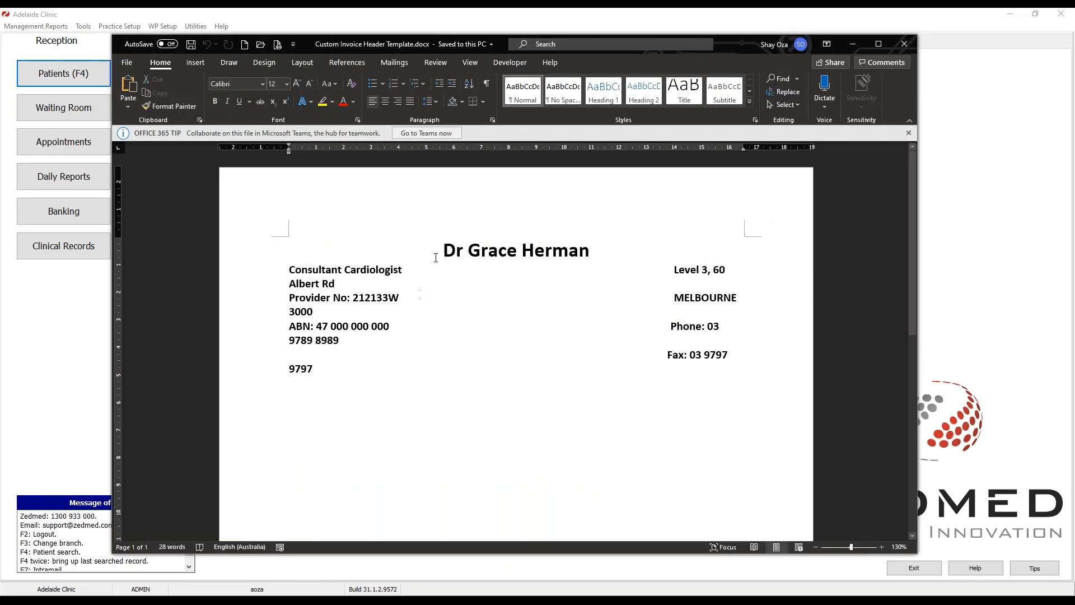
{"action": "left_click_drag", "start_coordinate": [444, 251], "coordinate": [313, 370]}
{"action": "key", "text": "ctrl+c"}
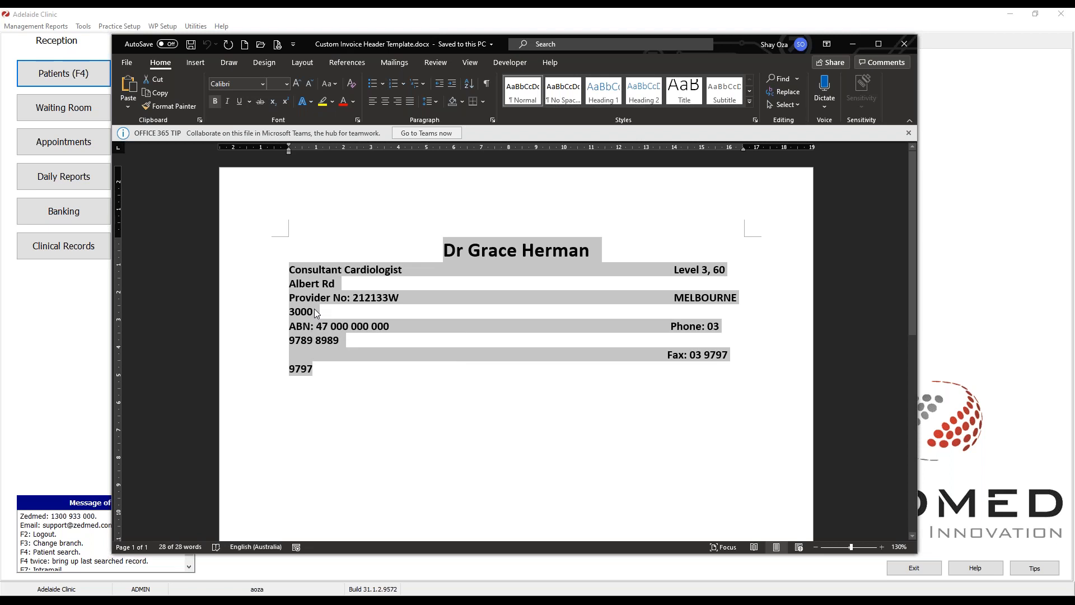
{"action": "right_click", "coordinate": [314, 308]}
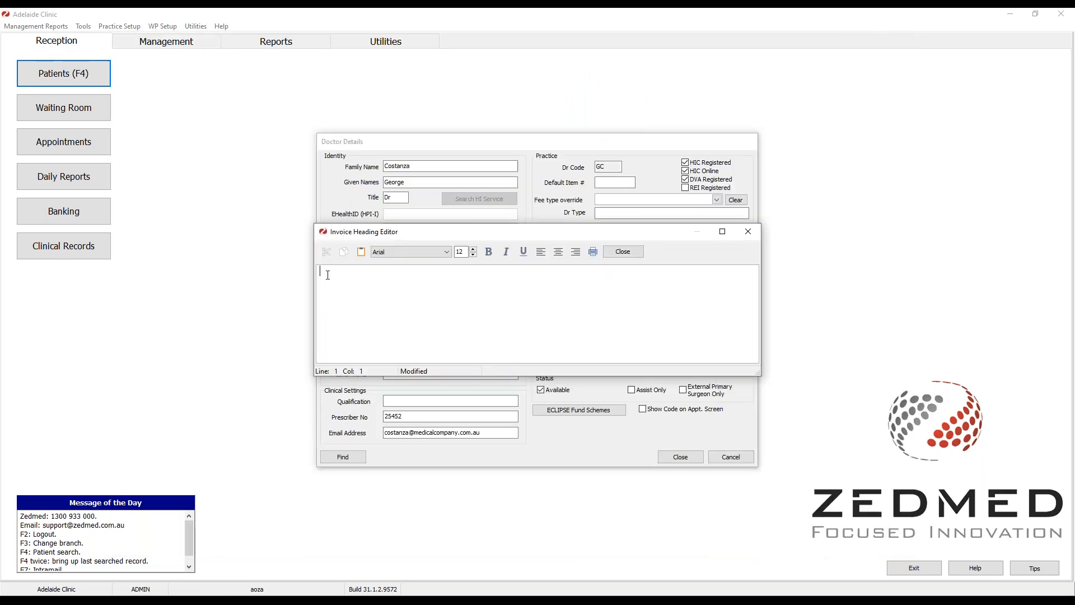
{"action": "key", "text": "ctrl+v"}
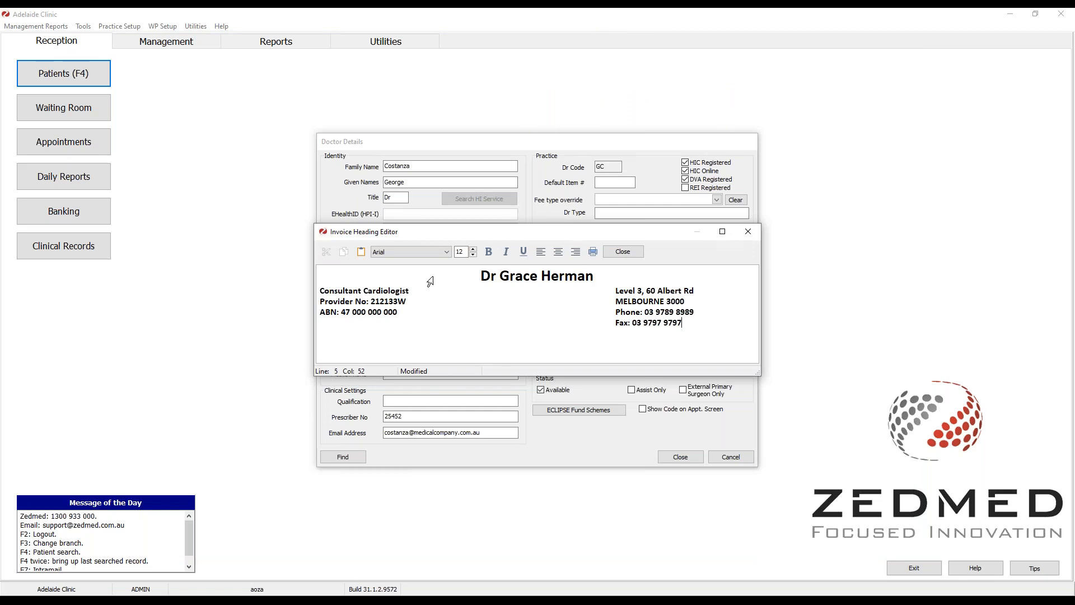
Step: Replace the template doctor's name in the invoice heading with the treating doctor's full name, keeping the title Dr
{"action": "left_click", "coordinate": [602, 275]}
{"action": "key", "text": "BackSpace"}
{"action": "key", "text": "BackSpace"}
{"action": "key", "text": "BackSpace"}
{"action": "key", "text": "BackSpace"}
{"action": "key", "text": "BackSpace"}
{"action": "key", "text": "BackSpace"}
{"action": "key", "text": "BackSpace"}
{"action": "key", "text": "BackSpace"}
{"action": "key", "text": "BackSpace"}
{"action": "key", "text": "BackSpace"}
{"action": "key", "text": "BackSpace"}
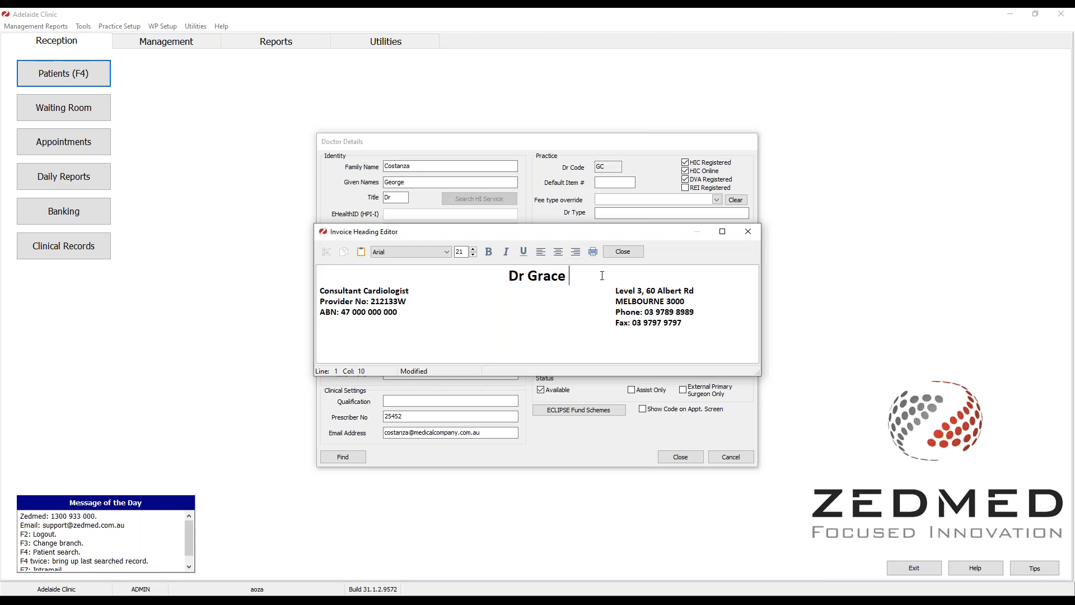
{"action": "type", "text": "oerge Costanza"}
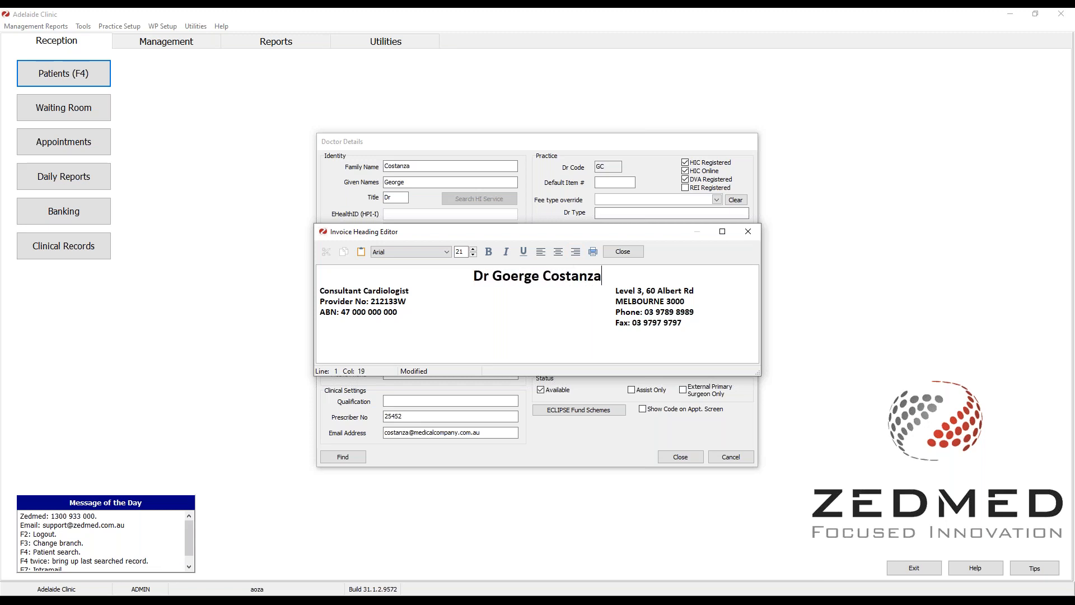
Step: Correct the spelling of the doctor's first name in the invoice heading, and close the heading editor and the doctor details
{"action": "key", "text": "Left"}
{"action": "key", "text": "Left"}
{"action": "key", "text": "Left"}
{"action": "key", "text": "Left"}
{"action": "key", "text": "Left"}
{"action": "key", "text": "Left"}
{"action": "key", "text": "Left"}
{"action": "key", "text": "Left"}
{"action": "key", "text": "Left"}
{"action": "key", "text": "Left"}
{"action": "key", "text": "Left"}
{"action": "key", "text": "Left"}
{"action": "key", "text": "BackSpace"}
{"action": "key", "text": "BackSpace"}
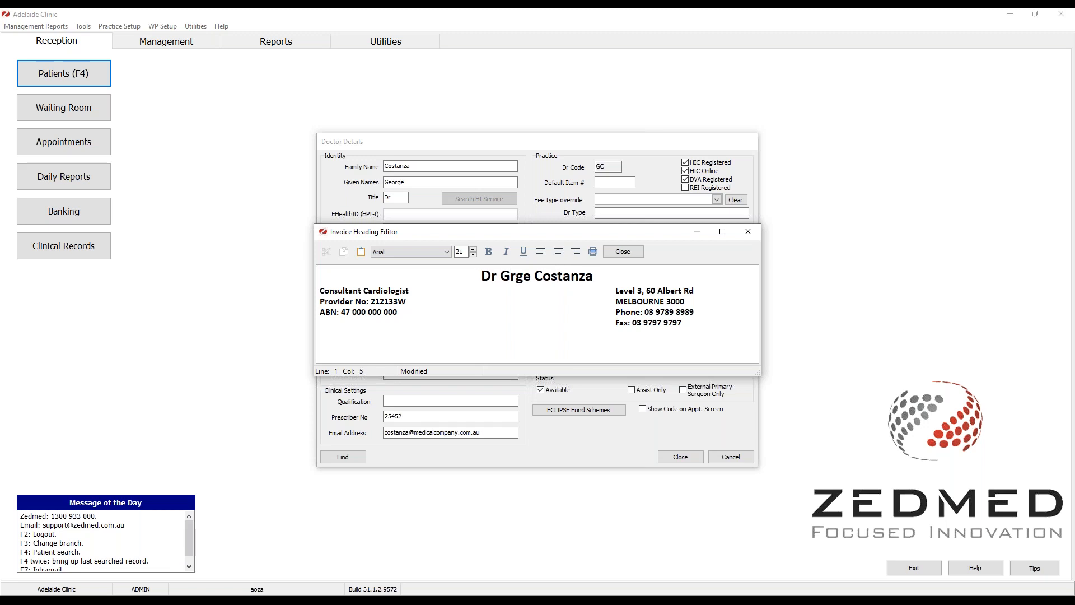
{"action": "type", "text": "oe"}
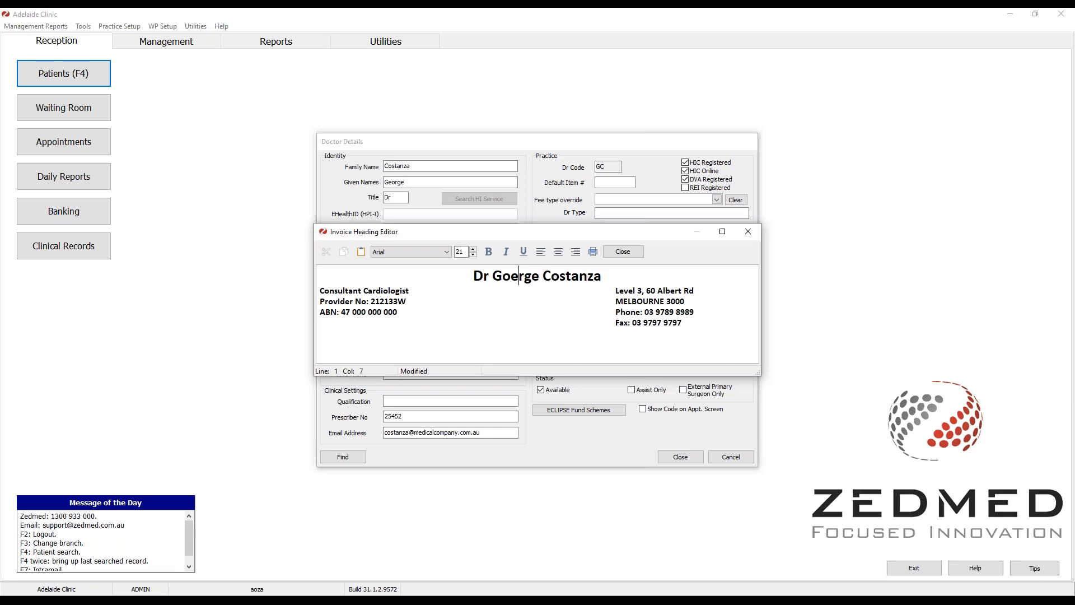
{"action": "key", "text": "BackSpace"}
{"action": "key", "text": "BackSpace"}
{"action": "type", "text": "eo"}
{"action": "left_click", "coordinate": [639, 251]}
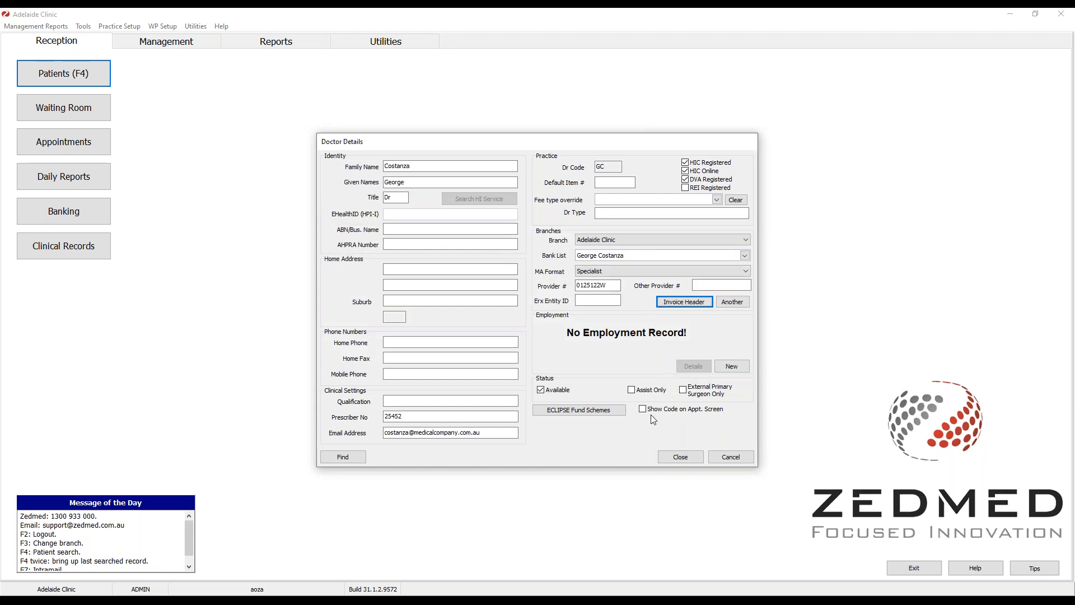
{"action": "left_click", "coordinate": [668, 458]}
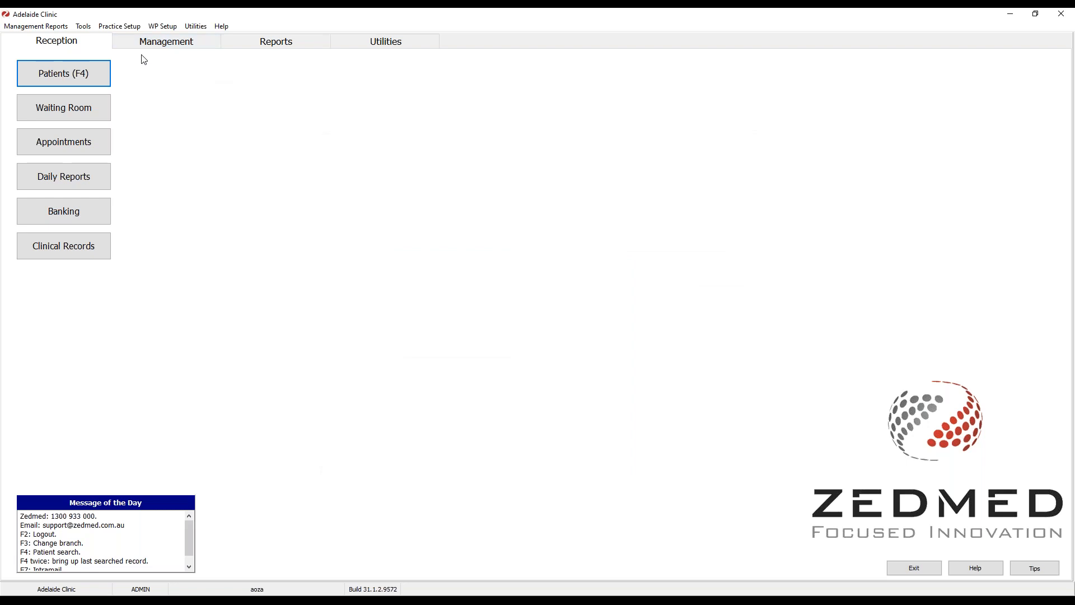
Step: Reopen the last searched patient, preview the most recent invoice to check its customised header, and close the patient record
{"action": "key", "text": "F4"}
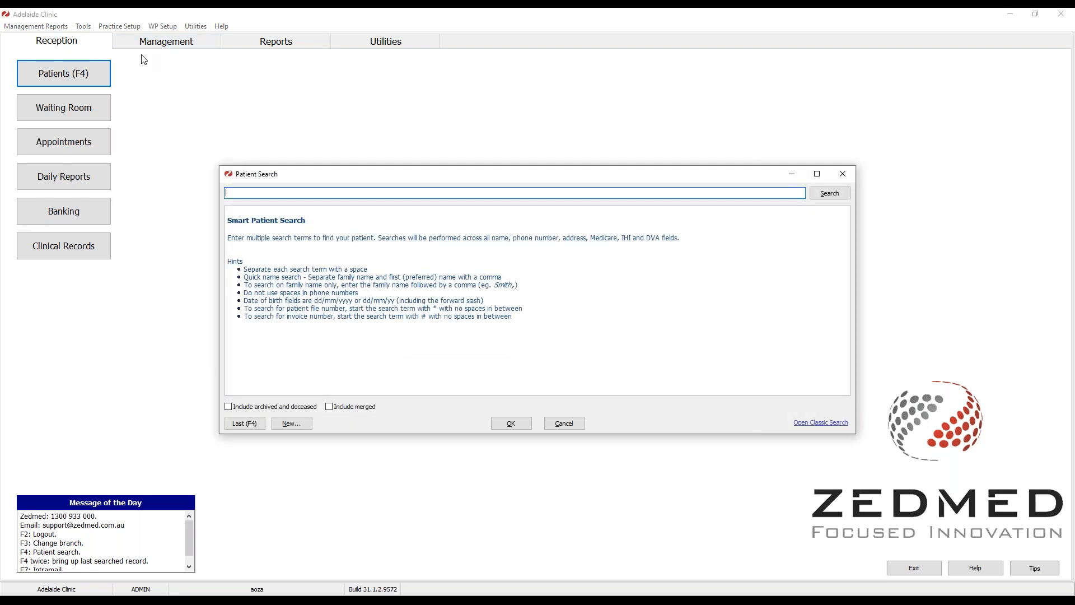
{"action": "key", "text": "F4"}
{"action": "left_click", "coordinate": [306, 103]}
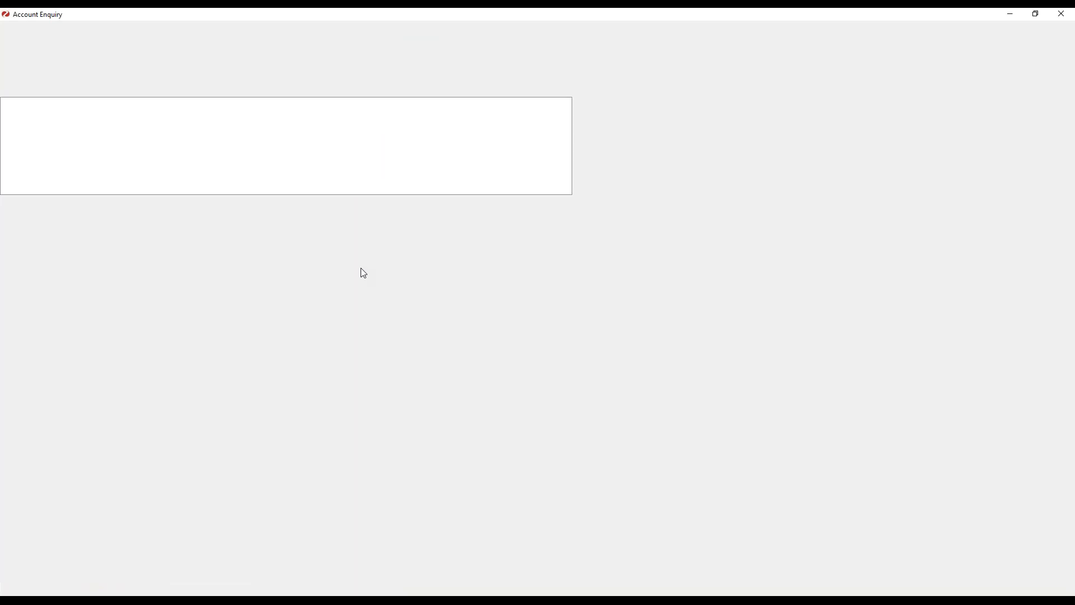
{"action": "left_click", "coordinate": [320, 586]}
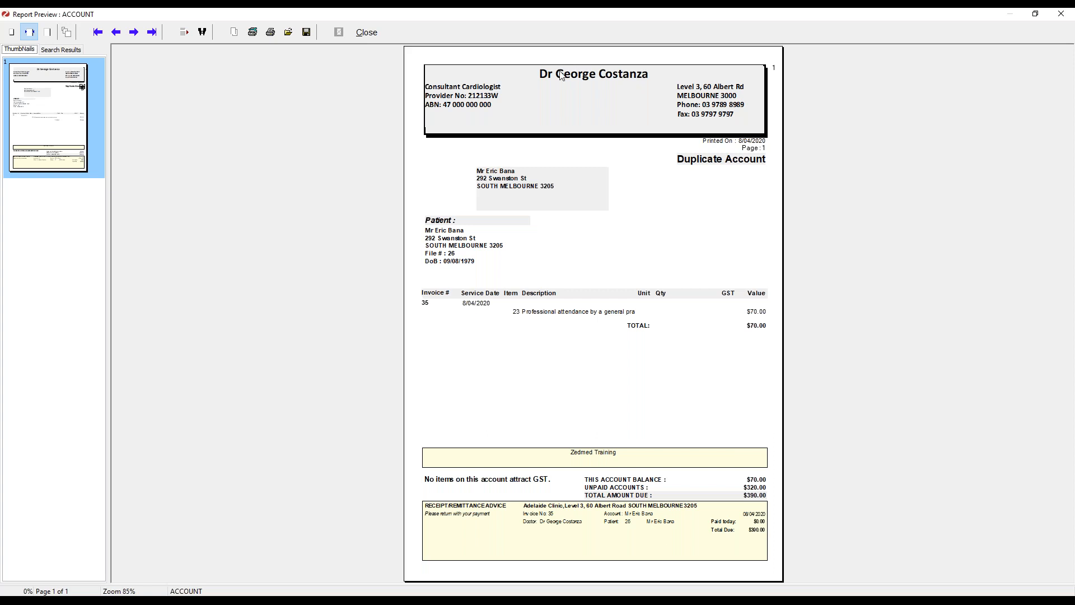
{"action": "left_click", "coordinate": [367, 32]}
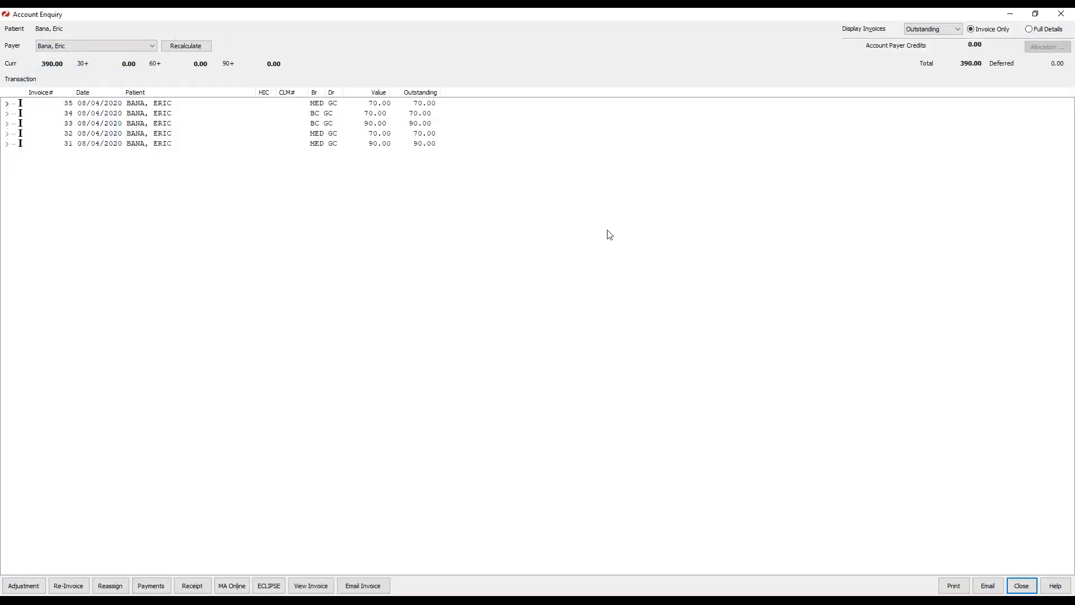
{"action": "left_click", "coordinate": [1023, 586]}
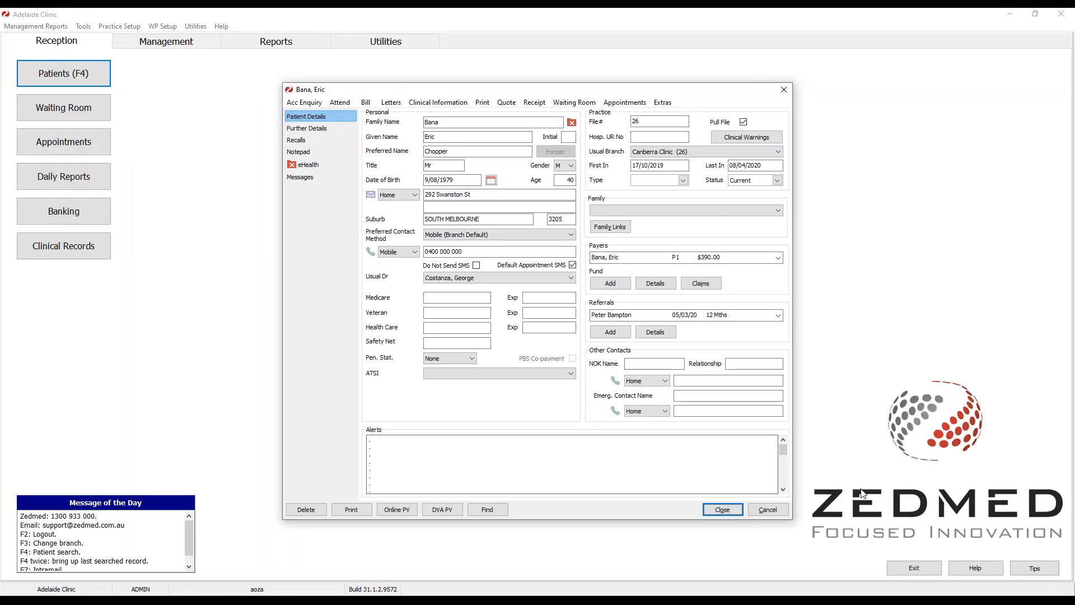
{"action": "left_click", "coordinate": [722, 510]}
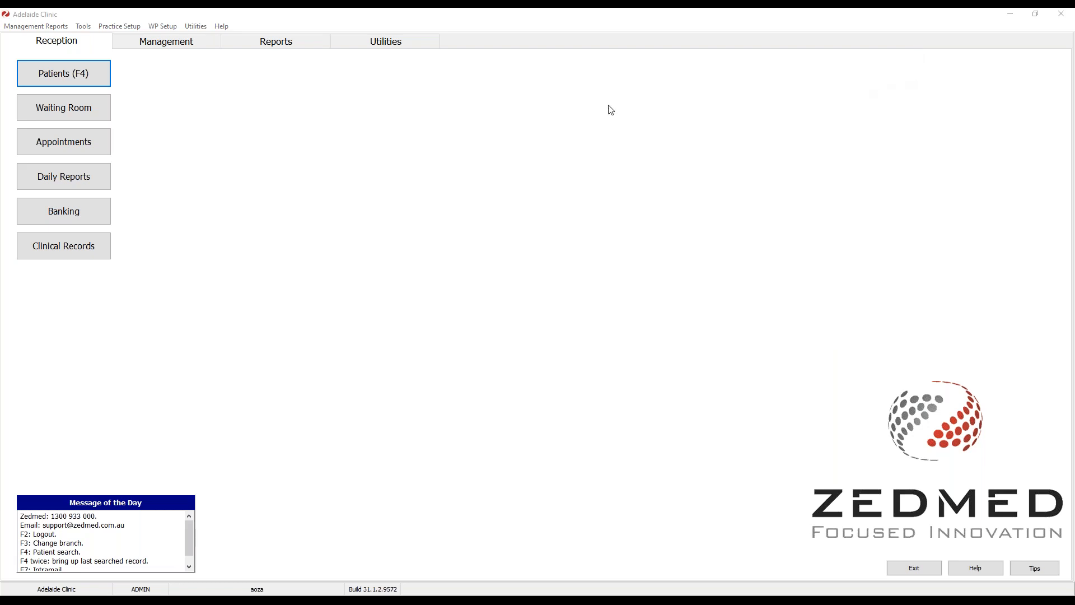
Step: Open the security setup and add a new staff member, entering their user name and the staff ID CT
{"action": "left_click", "coordinate": [417, 41]}
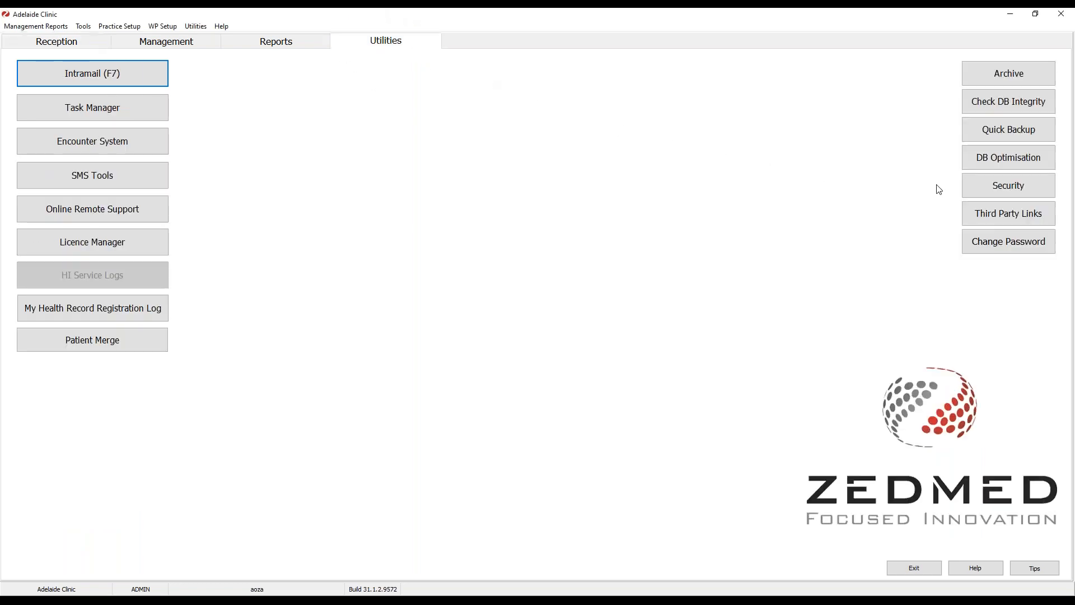
{"action": "left_click", "coordinate": [1036, 193]}
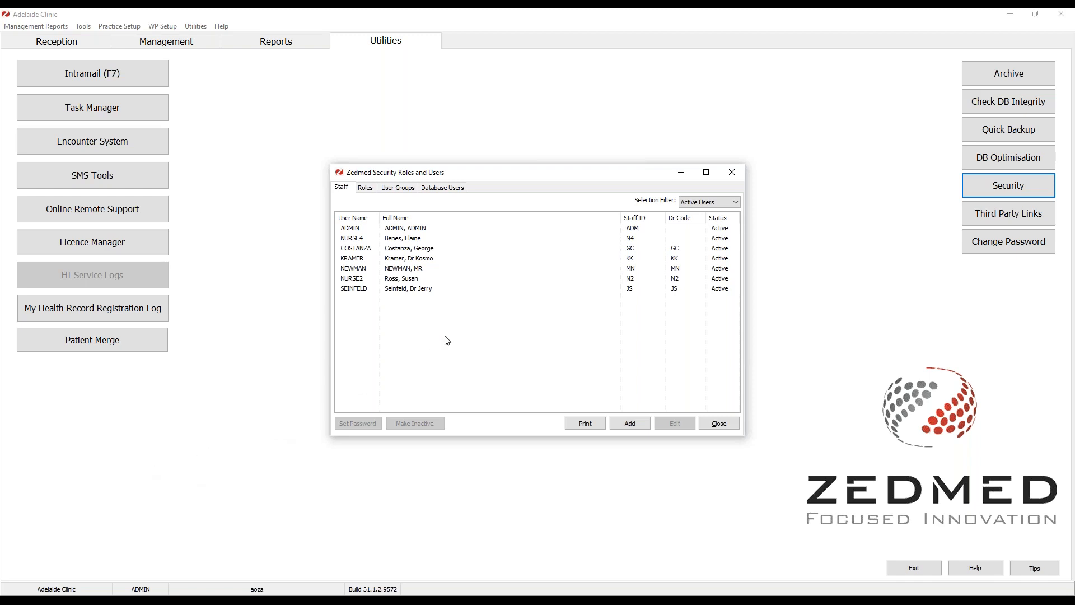
{"action": "left_click", "coordinate": [642, 425]}
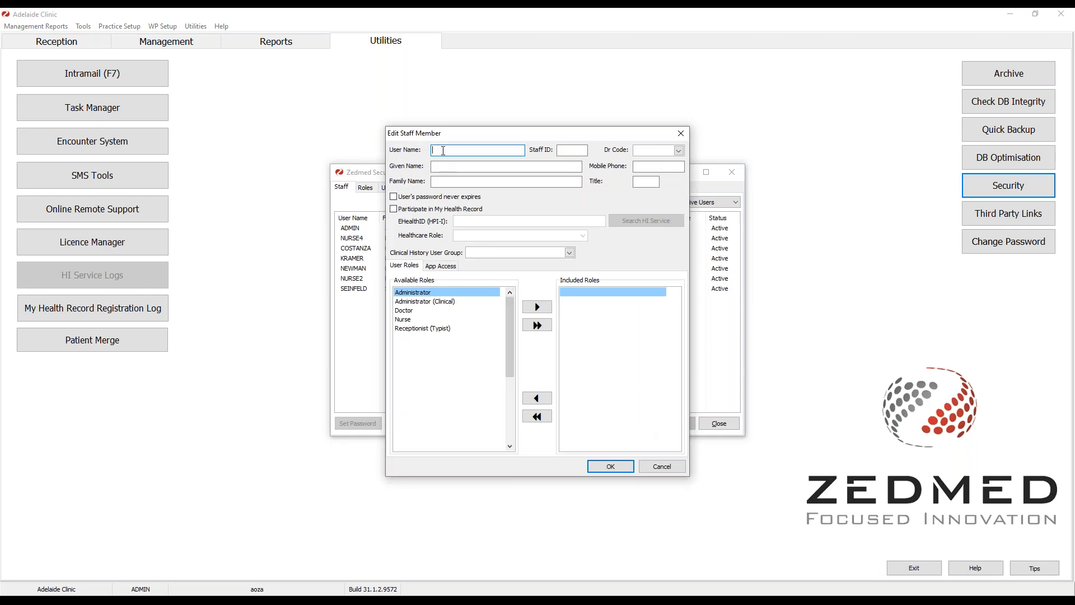
{"action": "type", "text": "SHAY"}
{"action": "key", "text": "BackSpace"}
{"action": "key", "text": "BackSpace"}
{"action": "type", "text": "CHRIST"}
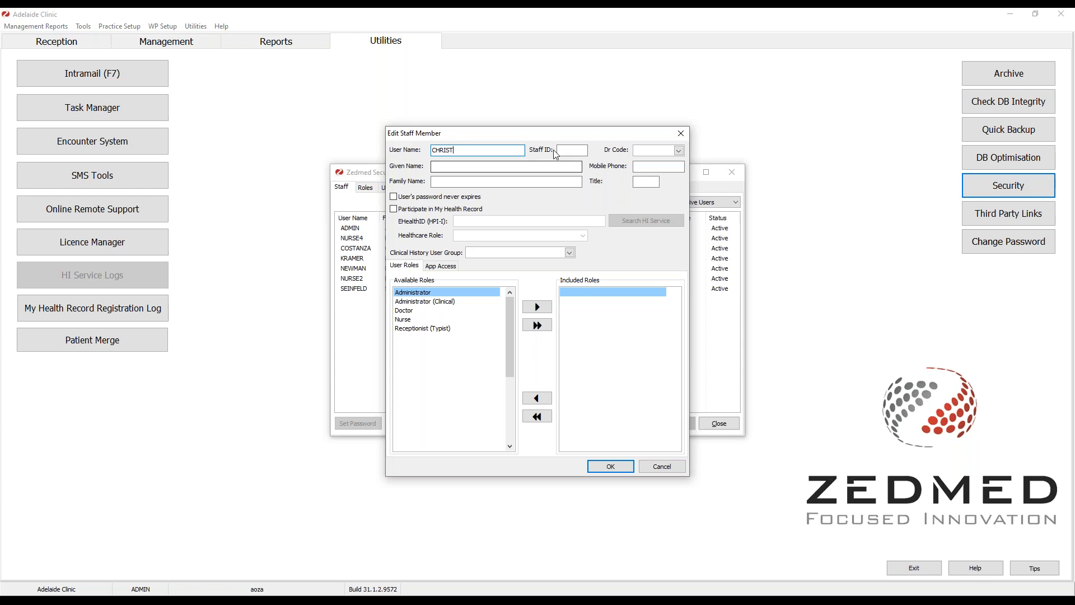
{"action": "left_click", "coordinate": [564, 149]}
{"action": "type", "text": "CT"}
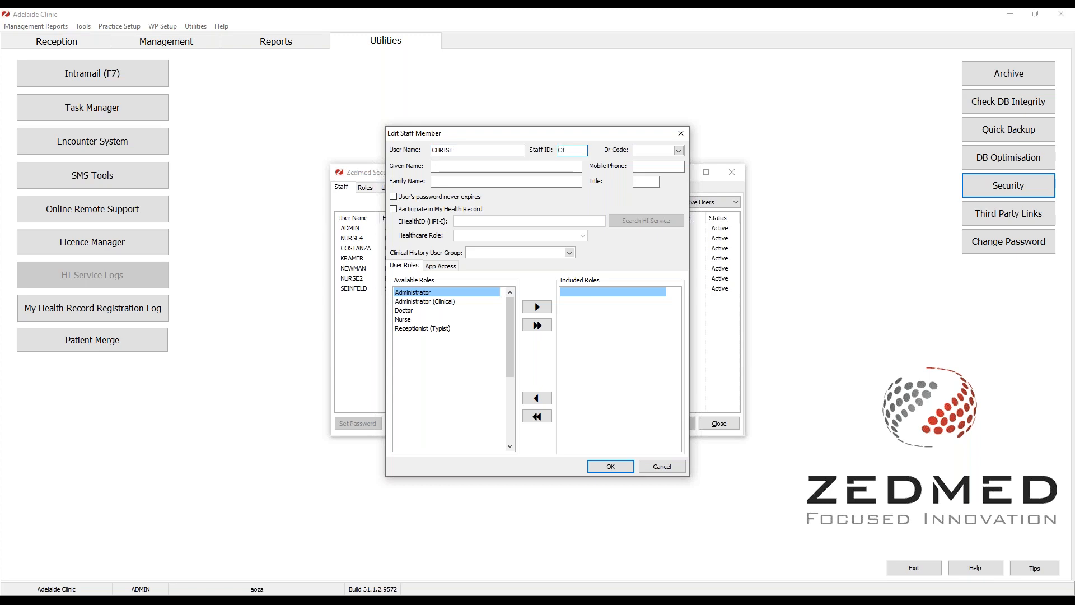
Step: Enter the new staff member's given and family names, include the Receptionist (Typist) role and save the record
{"action": "left_click", "coordinate": [450, 169]}
{"action": "type", "text": "Christopher"}
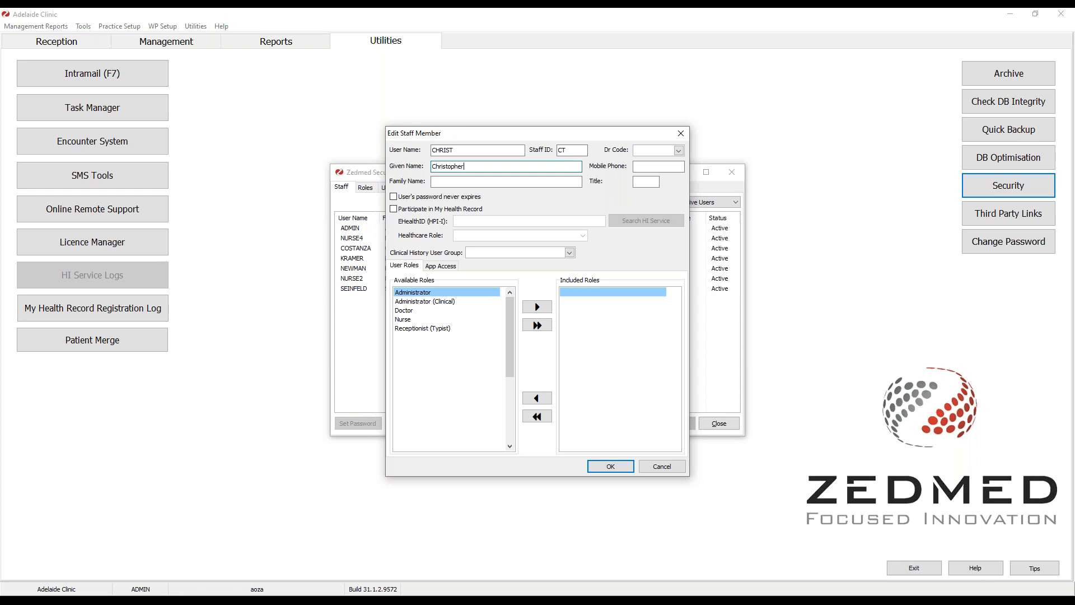
{"action": "left_click", "coordinate": [440, 182]}
{"action": "type", "text": "Trainer"}
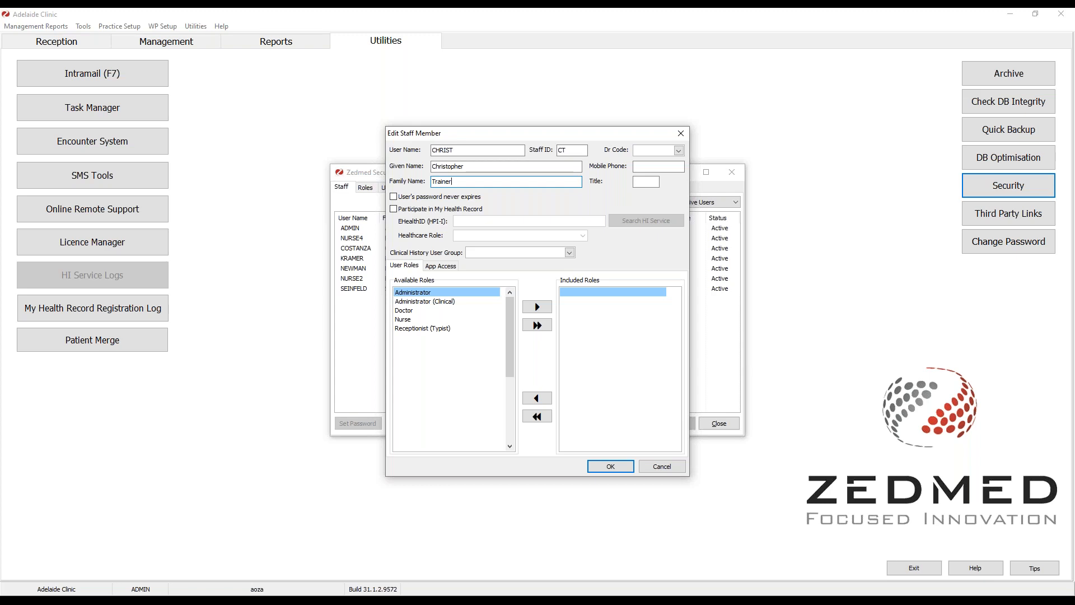
{"action": "left_click", "coordinate": [433, 329]}
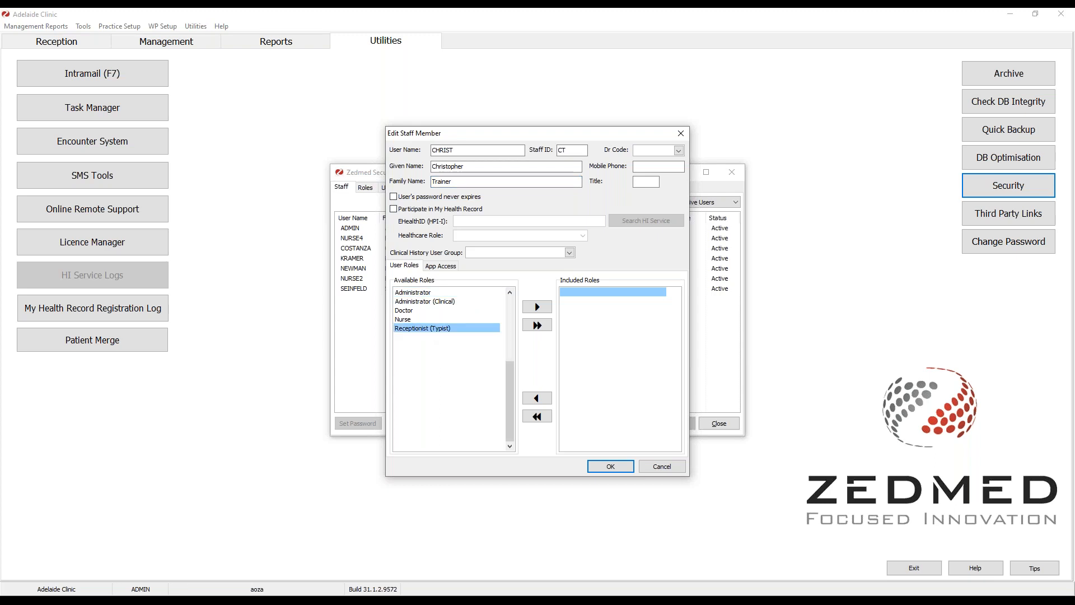
{"action": "left_click", "coordinate": [538, 307]}
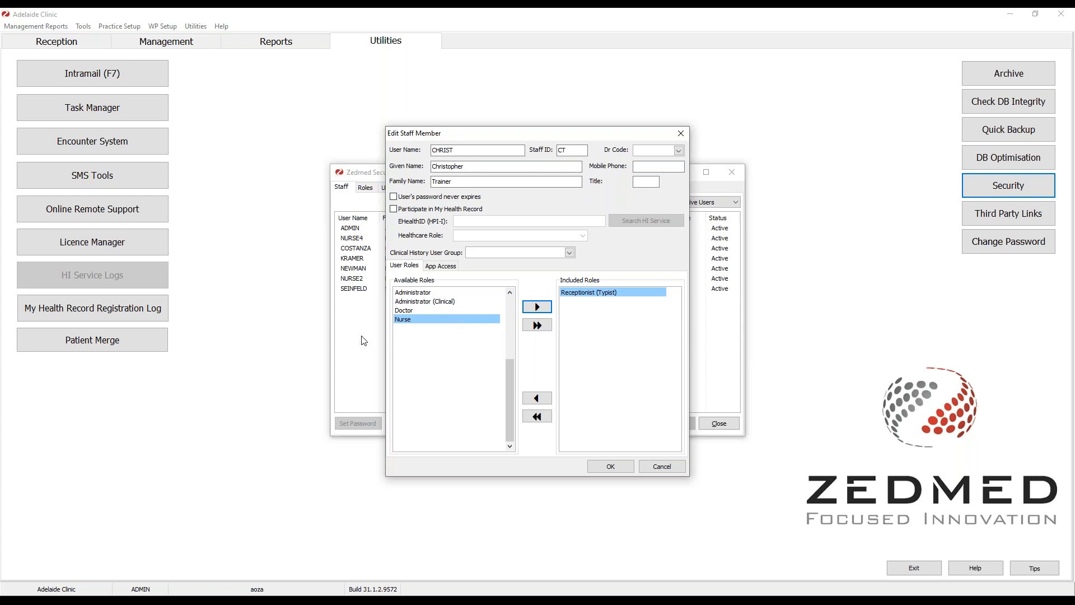
{"action": "left_click", "coordinate": [611, 465]}
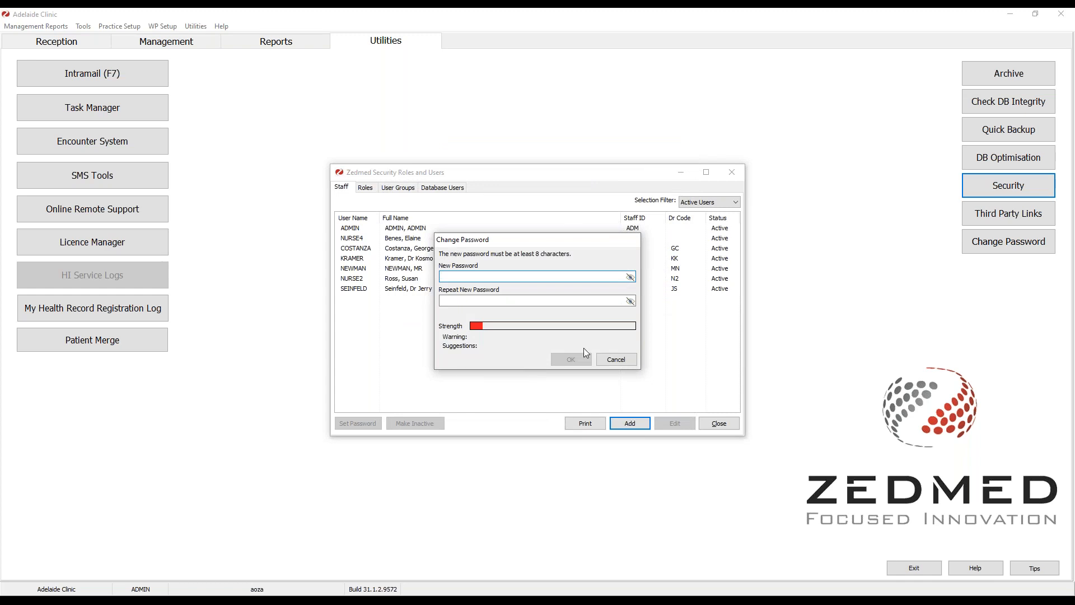
Step: Enter and repeat the new staff member's login password and confirm it
{"action": "type", "text": "••••••••"}
{"action": "key", "text": "Tab"}
{"action": "type", "text": "••••••••"}
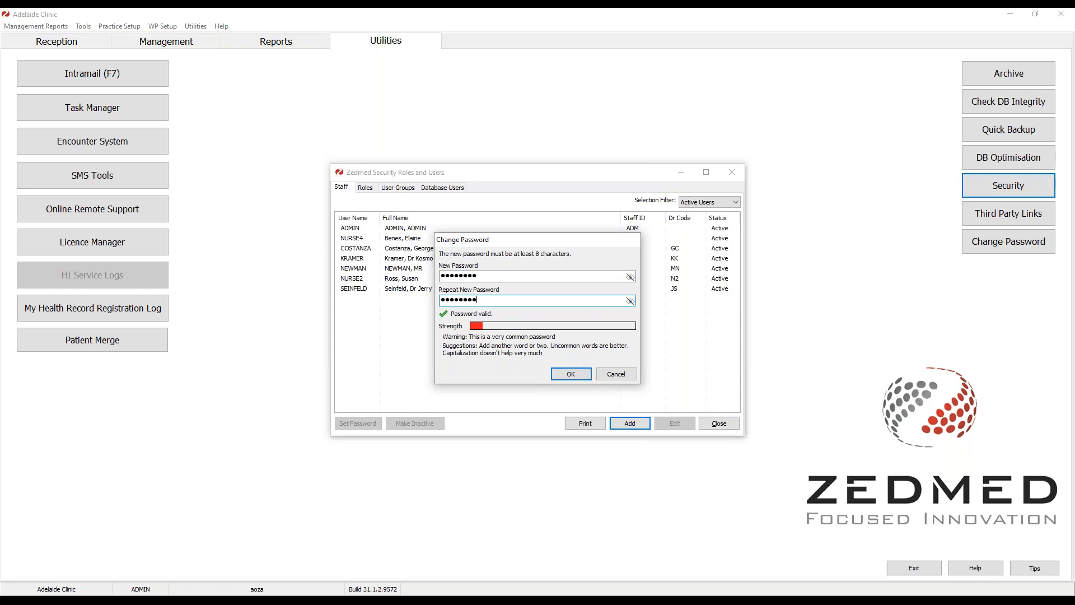
{"action": "left_click", "coordinate": [572, 374]}
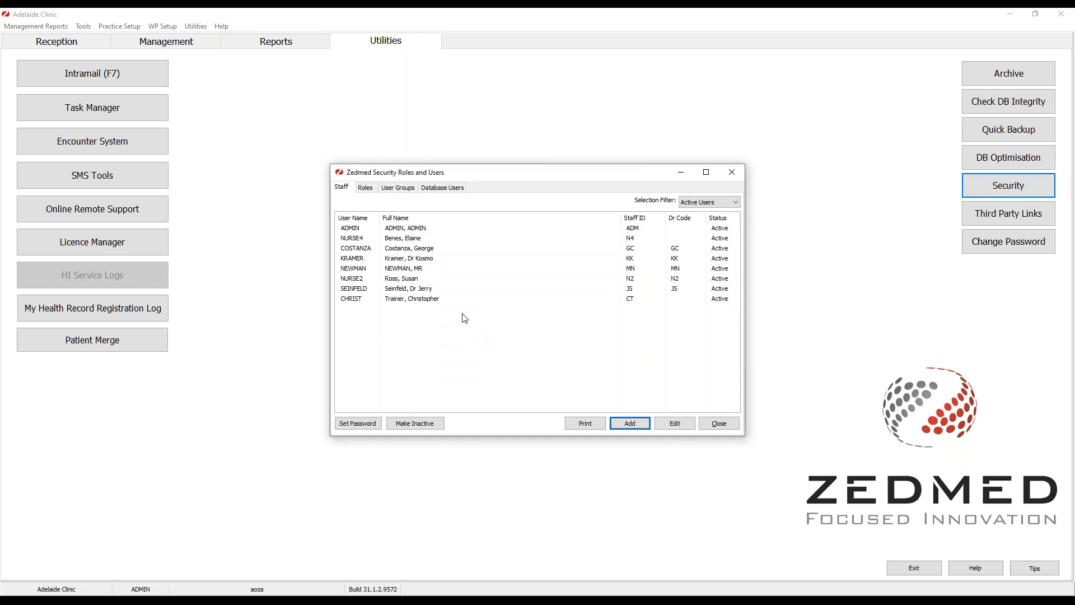
Step: Examine the available and included functions of the Nurse, Doctor and Administrator security roles, leaving each role as it is
{"action": "left_click", "coordinate": [366, 189]}
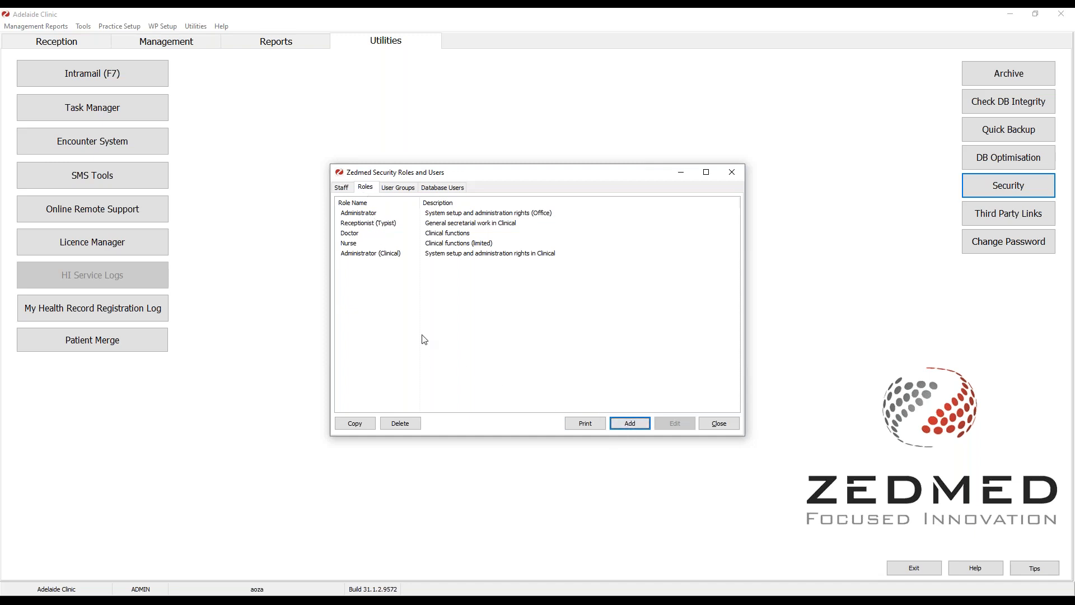
{"action": "left_click", "coordinate": [357, 234]}
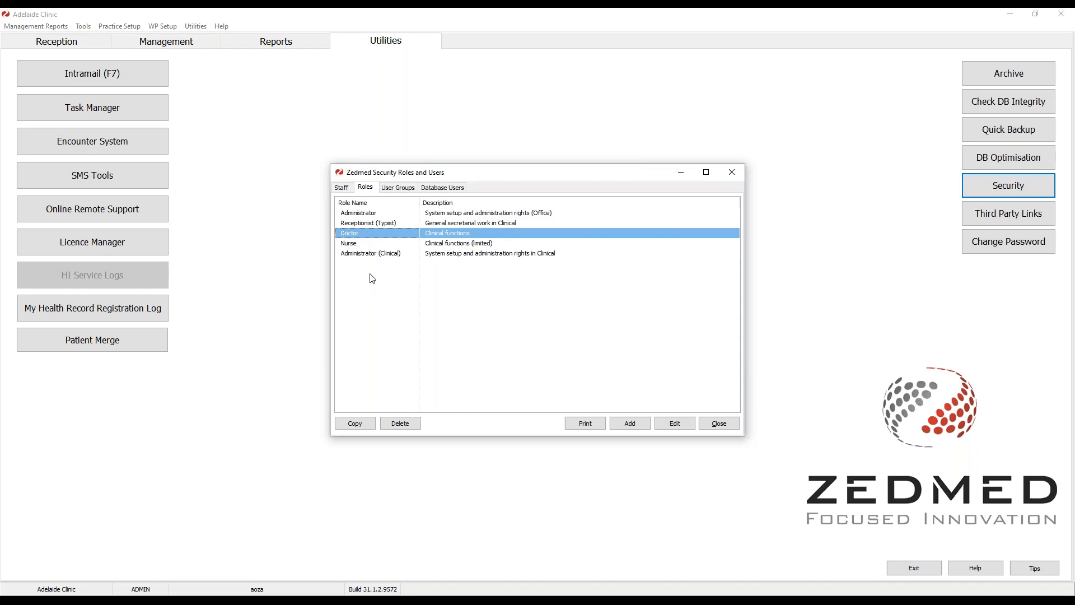
{"action": "left_click", "coordinate": [359, 243]}
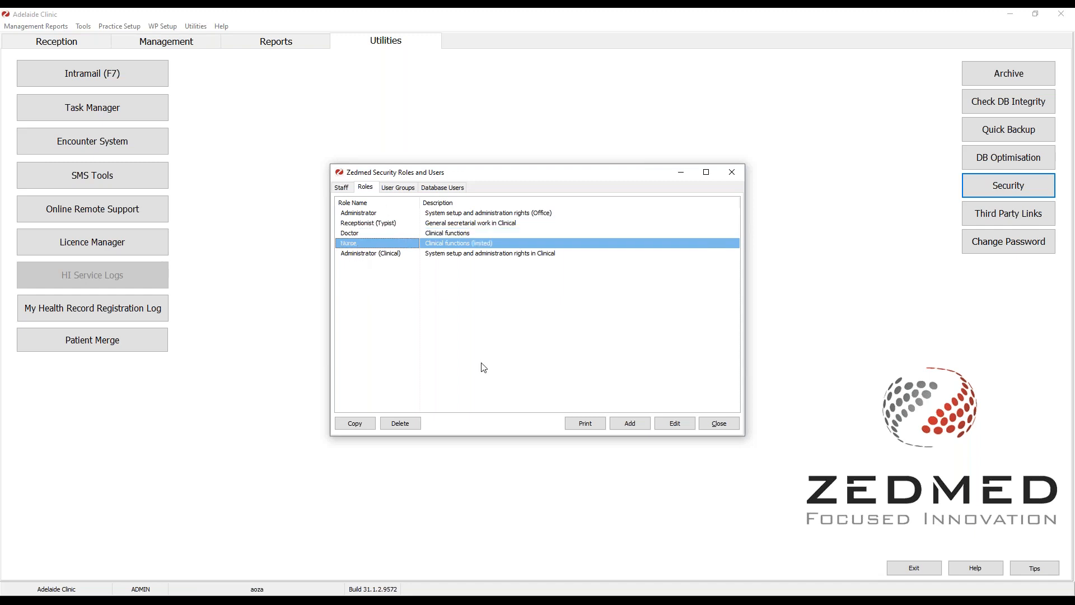
{"action": "left_click", "coordinate": [674, 424]}
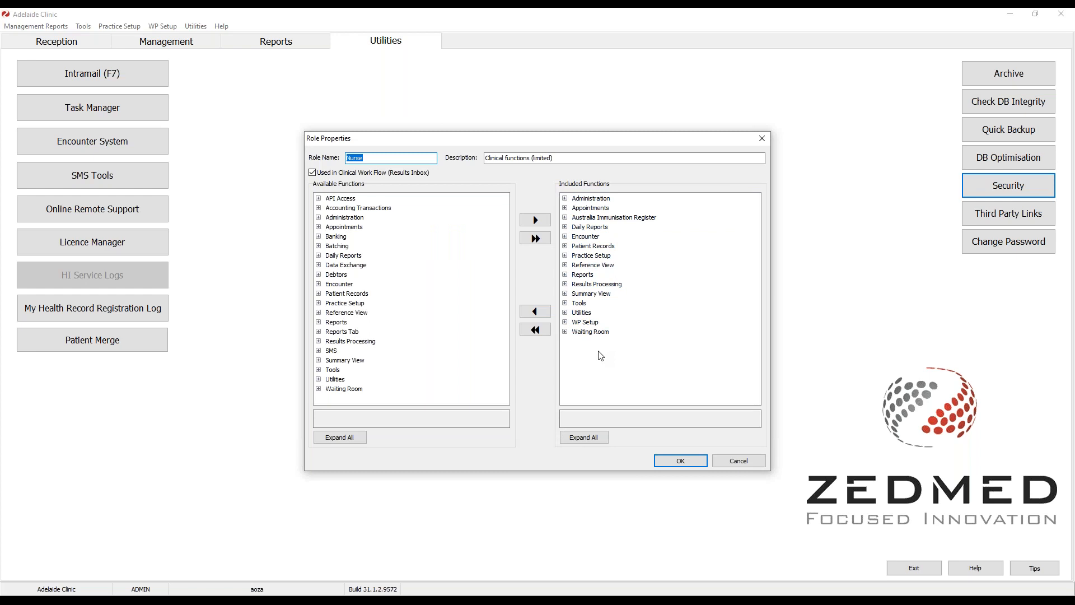
{"action": "left_click", "coordinate": [724, 461]}
{"action": "left_click", "coordinate": [380, 233]}
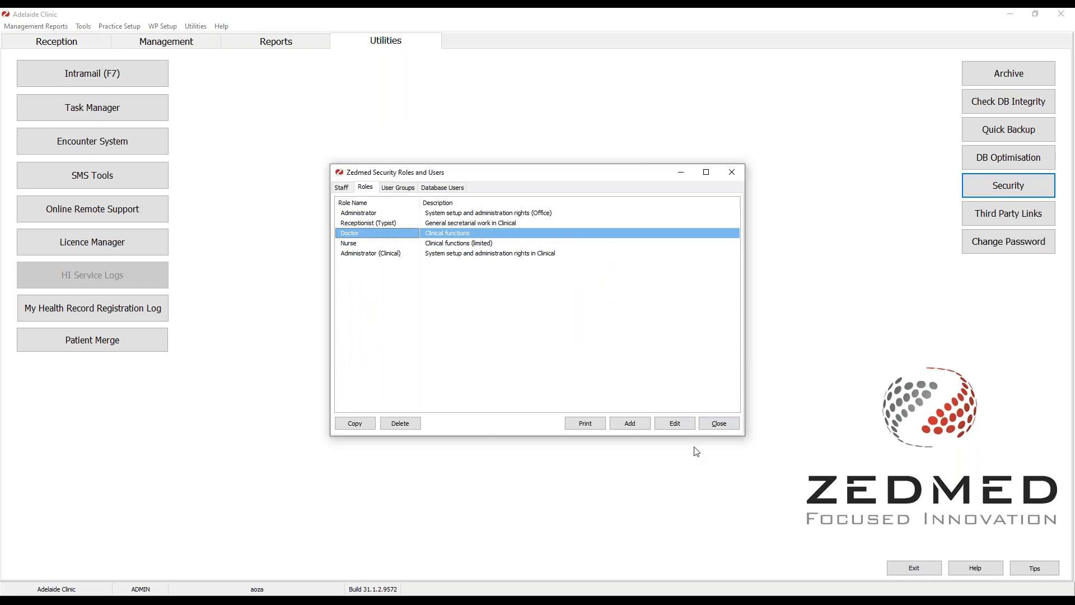
{"action": "left_click", "coordinate": [687, 427]}
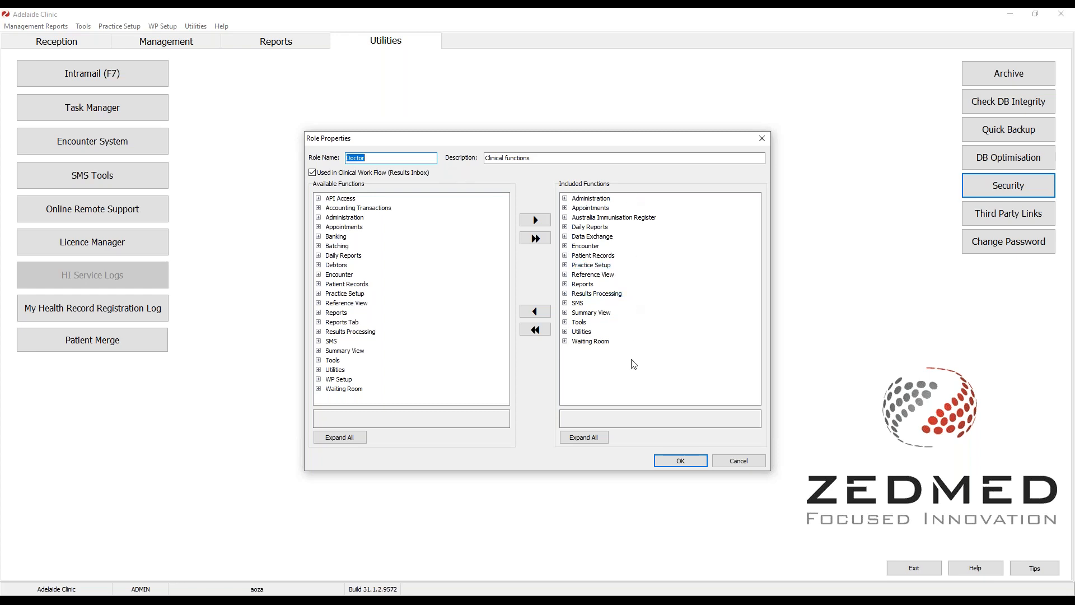
{"action": "left_click", "coordinate": [695, 461]}
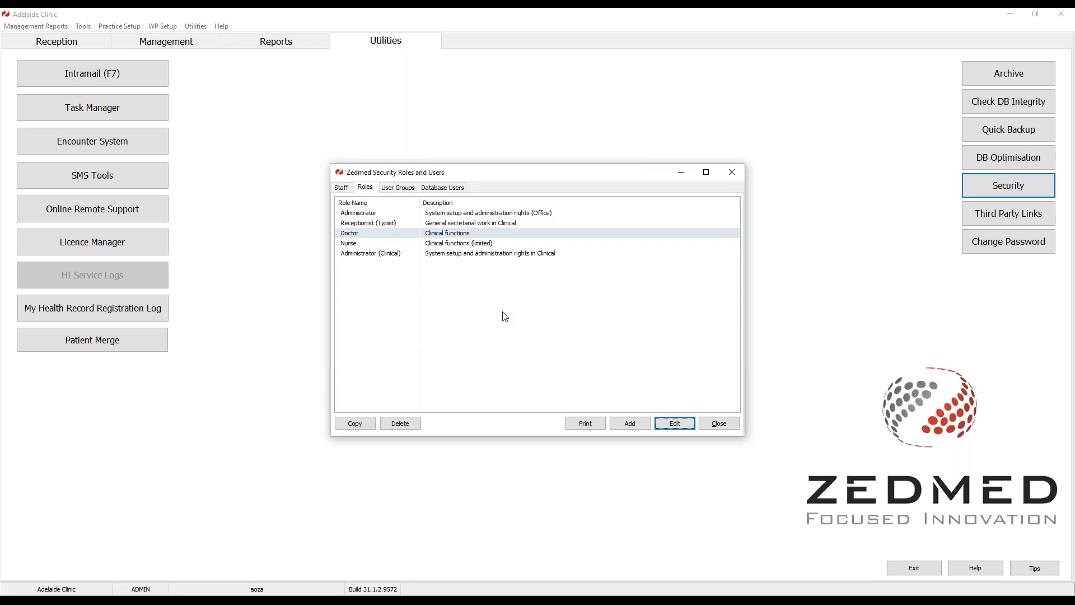
{"action": "left_click", "coordinate": [378, 215]}
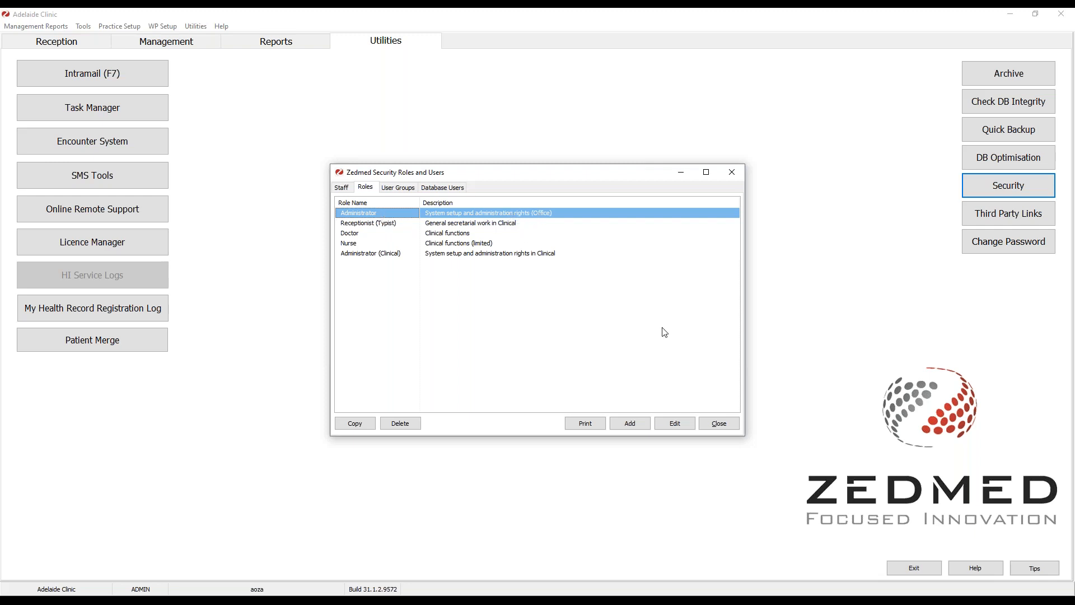
{"action": "left_click", "coordinate": [689, 427]}
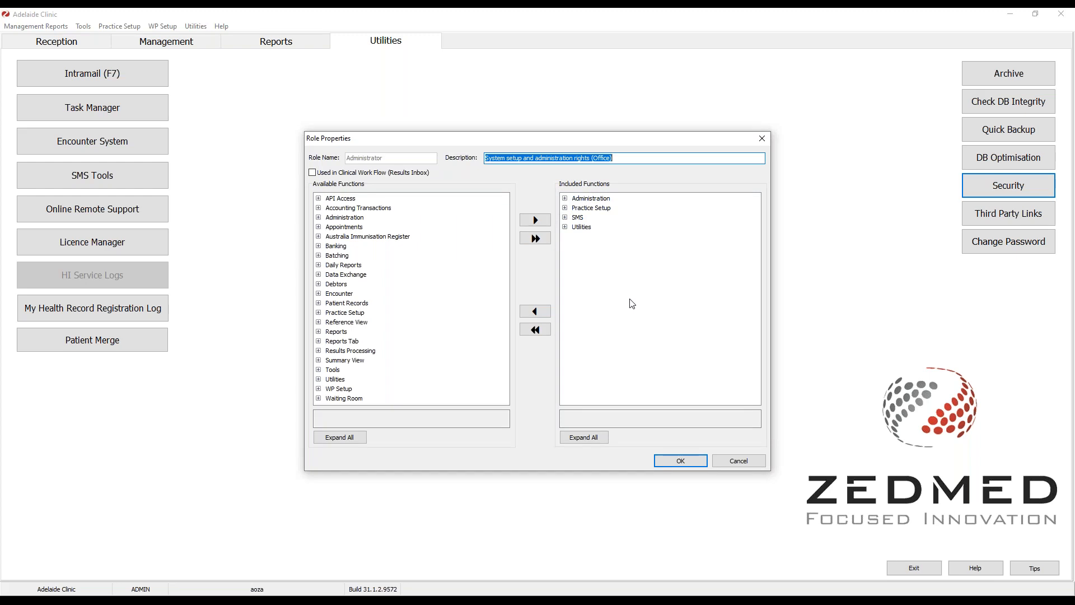
{"action": "left_click", "coordinate": [681, 461]}
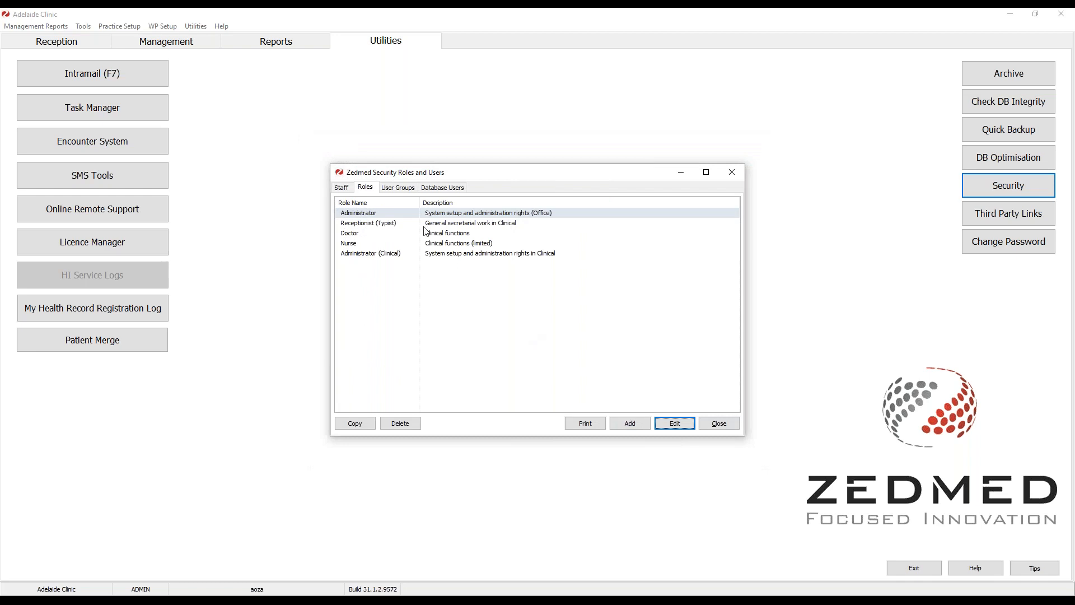
Step: Review which roles are assigned to the ADMIN staff member, and close its record
{"action": "left_click", "coordinate": [341, 188]}
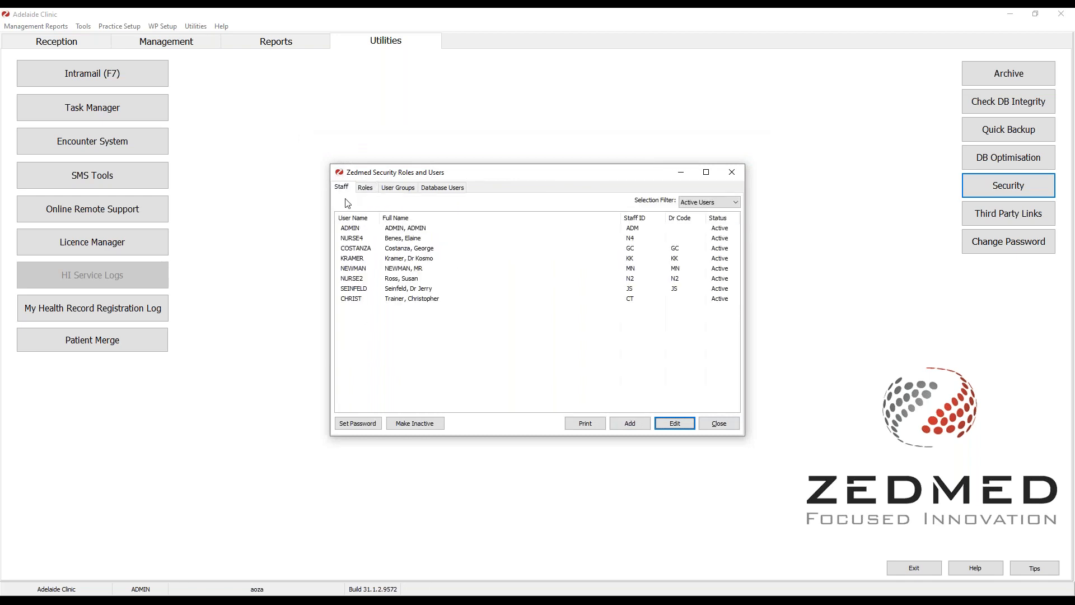
{"action": "left_click", "coordinate": [355, 232]}
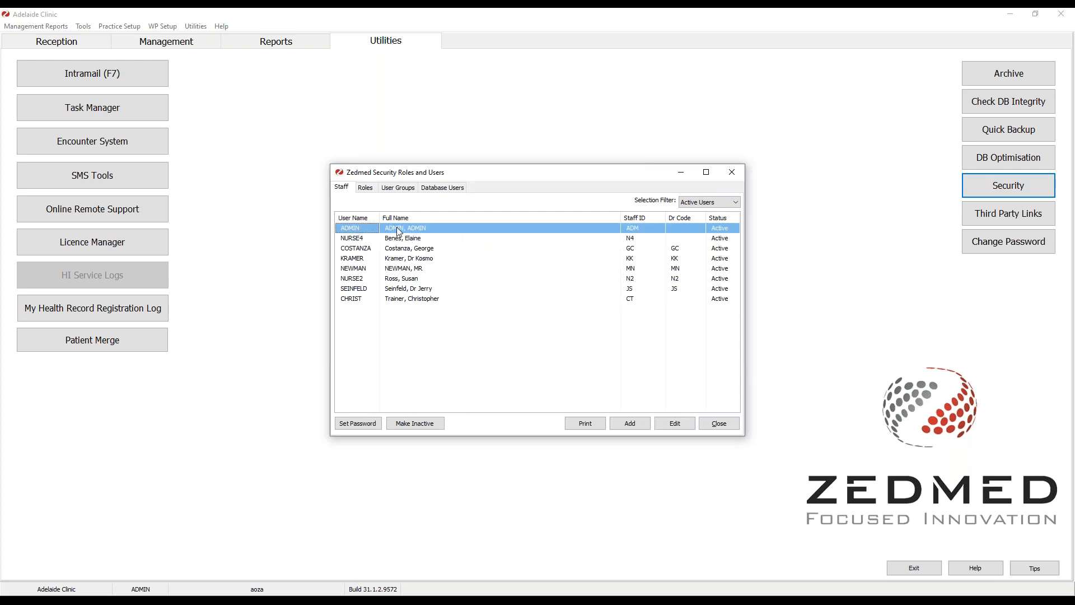
{"action": "left_click", "coordinate": [687, 424]}
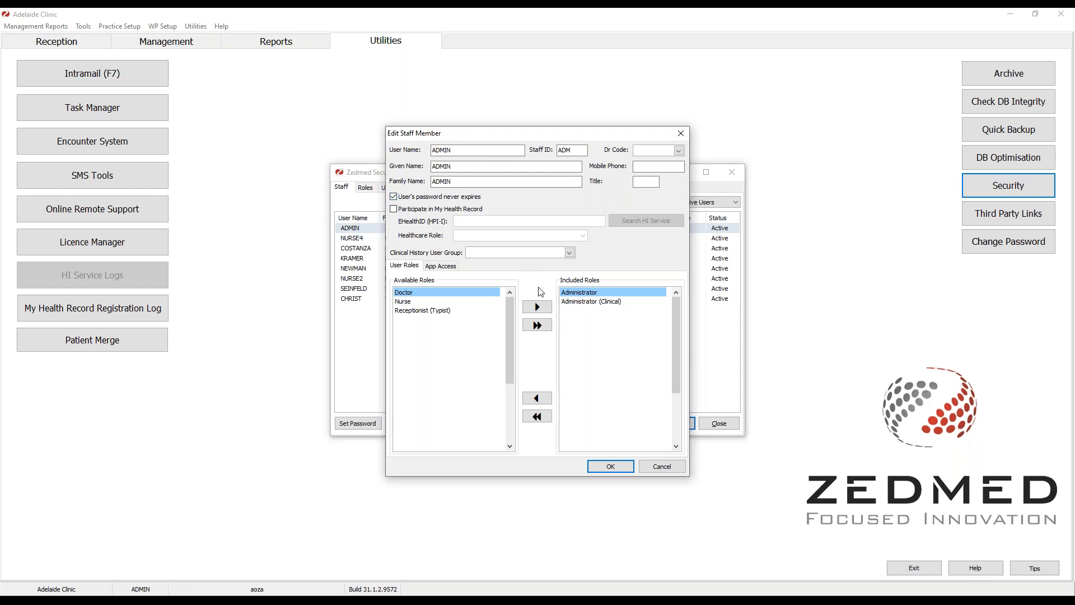
{"action": "left_click", "coordinate": [626, 467]}
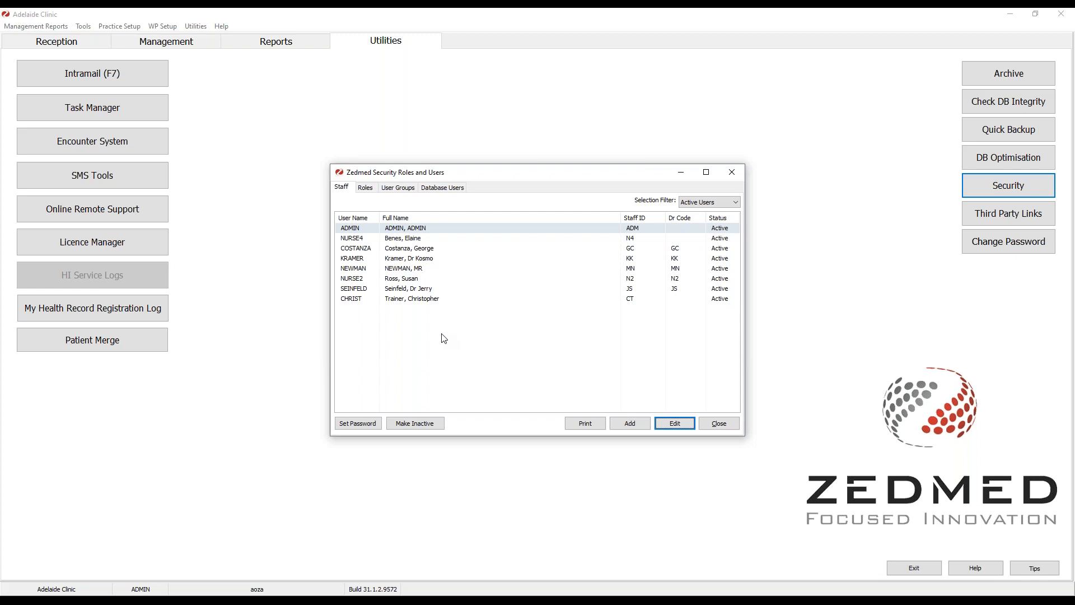
Step: Look over the role list and the newly added staff member's entry, and close the security setup
{"action": "left_click", "coordinate": [366, 188]}
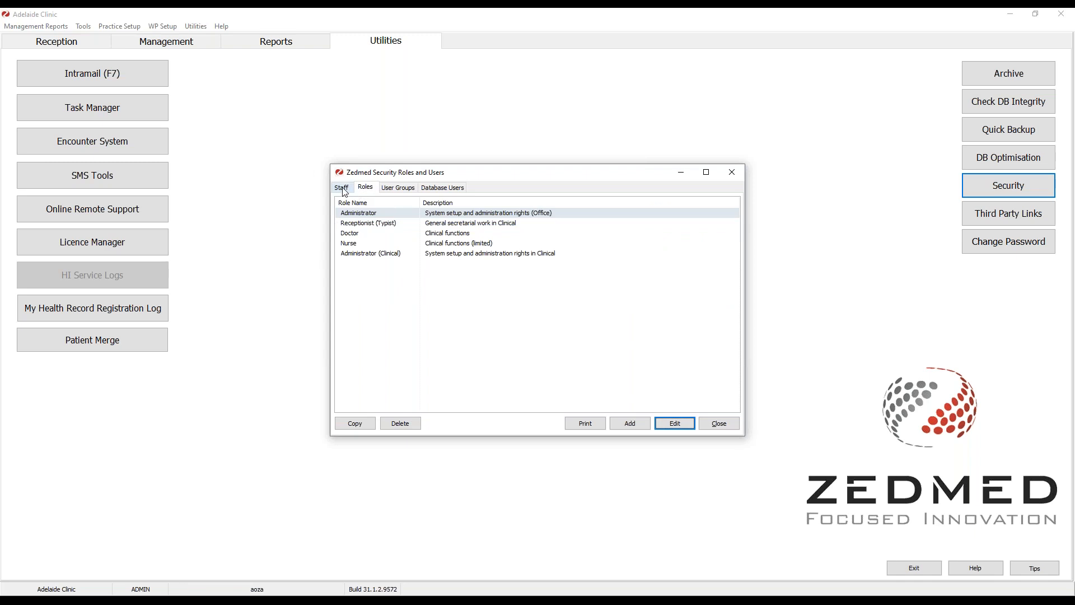
{"action": "left_click", "coordinate": [343, 189]}
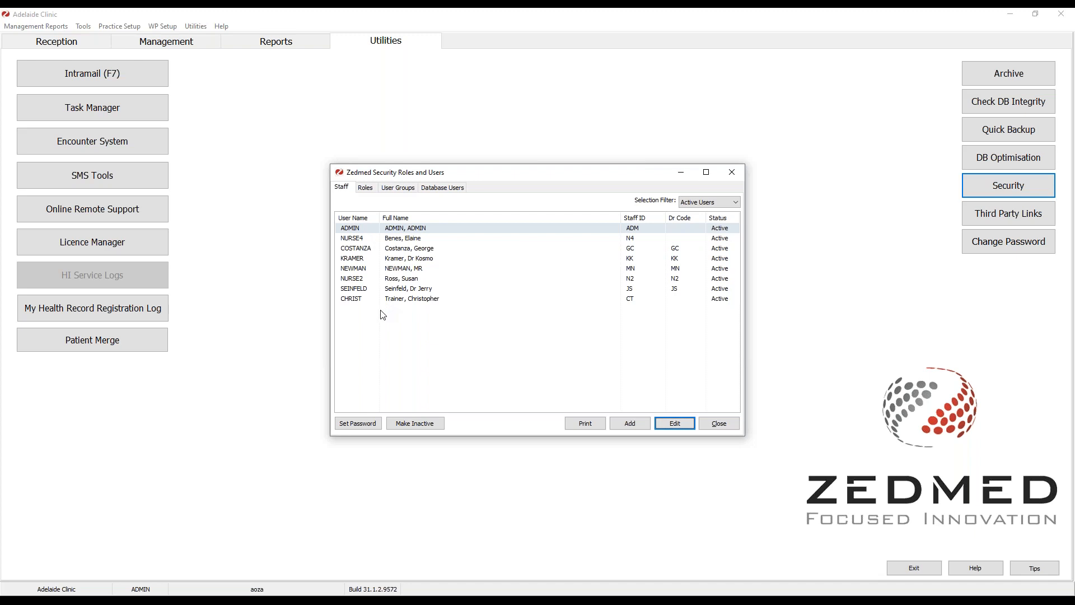
{"action": "left_click", "coordinate": [401, 303]}
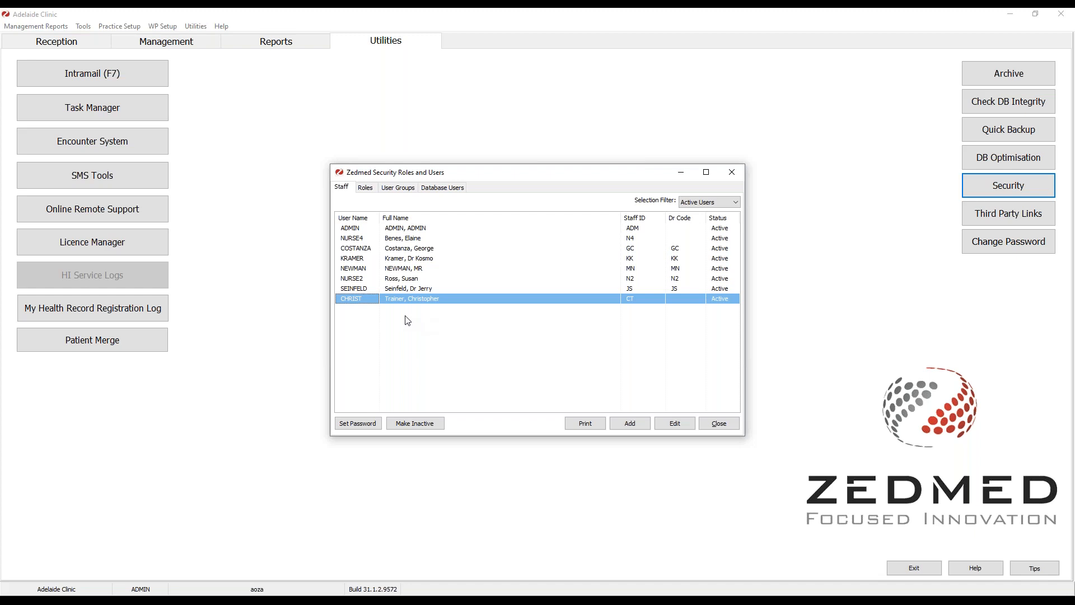
{"action": "left_click", "coordinate": [719, 424]}
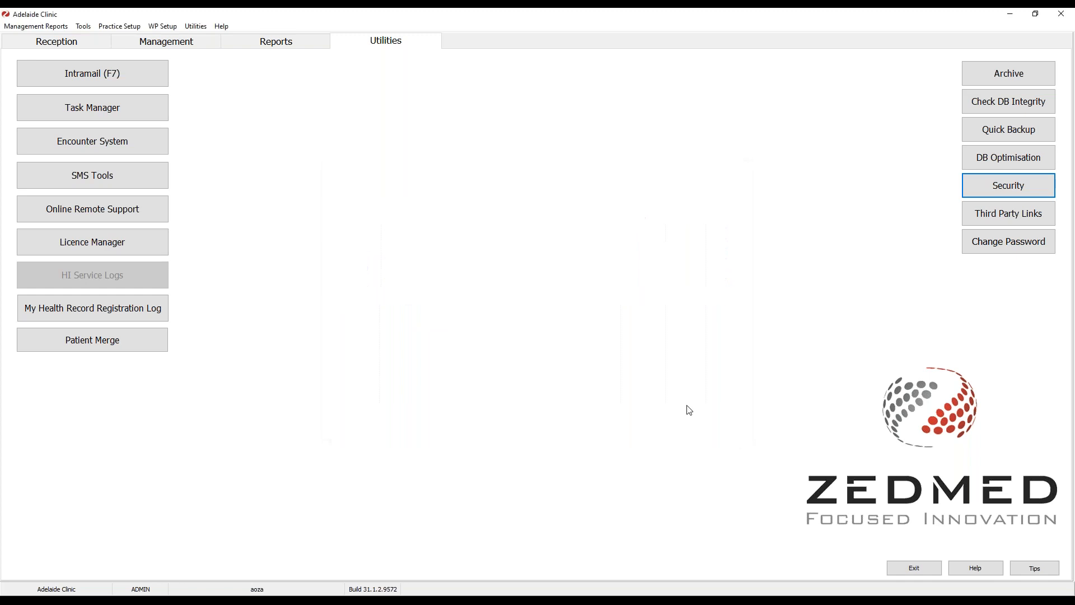
Step: Search the treating doctors by the new doctor's family name and start a new doctor record
{"action": "left_click", "coordinate": [137, 32]}
{"action": "mouse_move", "coordinate": [140, 118]}
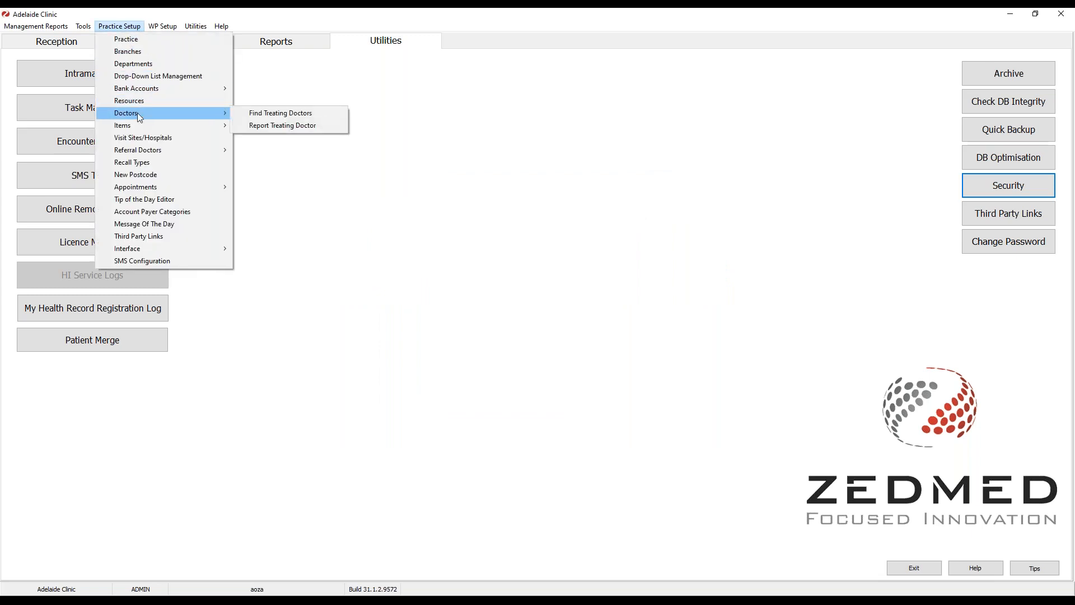
{"action": "left_click", "coordinate": [329, 118]}
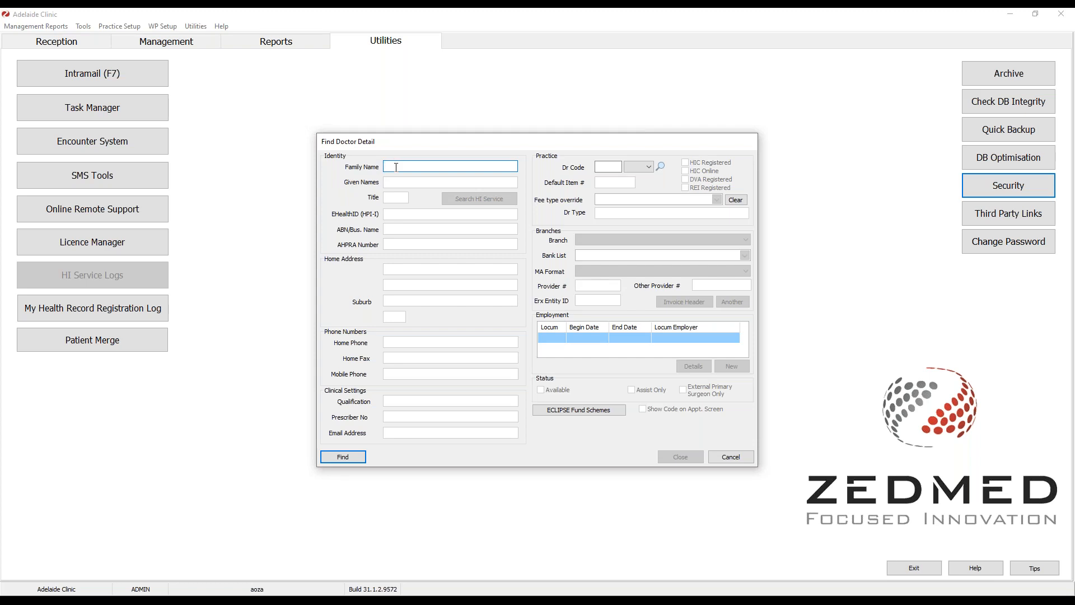
{"action": "type", "text": "er"}
{"action": "left_click", "coordinate": [359, 458]}
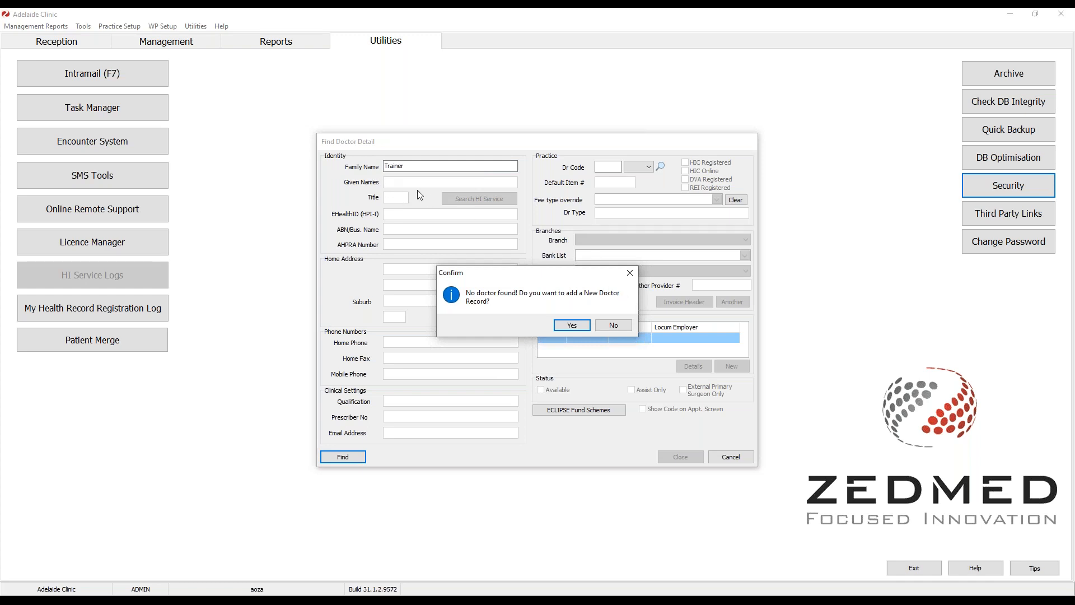
{"action": "left_click", "coordinate": [583, 324]}
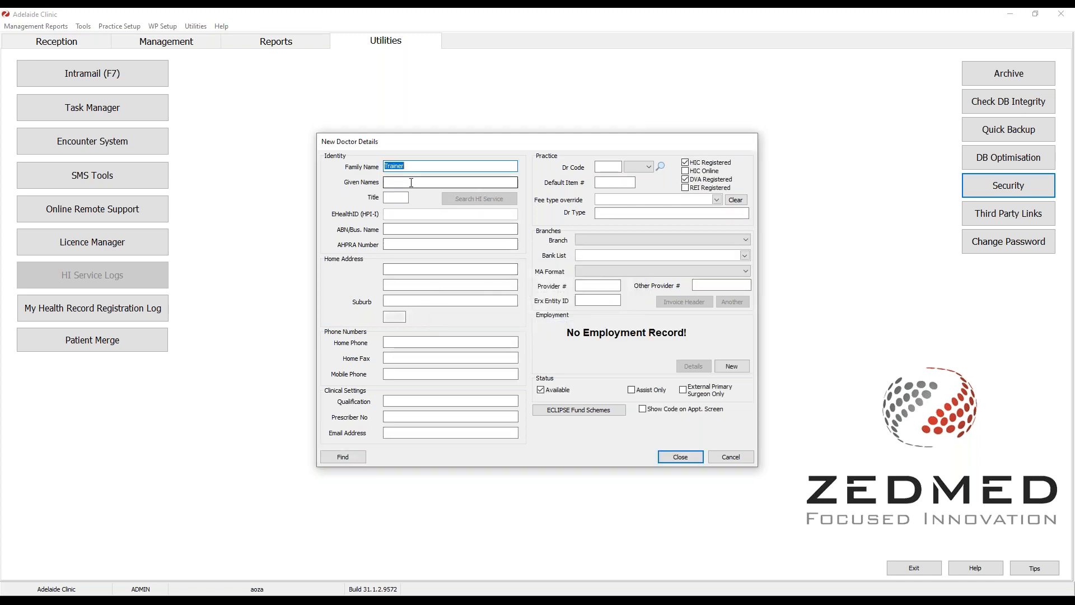
Step: Enter the new doctor's given name, set the doctor code to ST, and enable HIC Online
{"action": "type", "text": "Shay"}
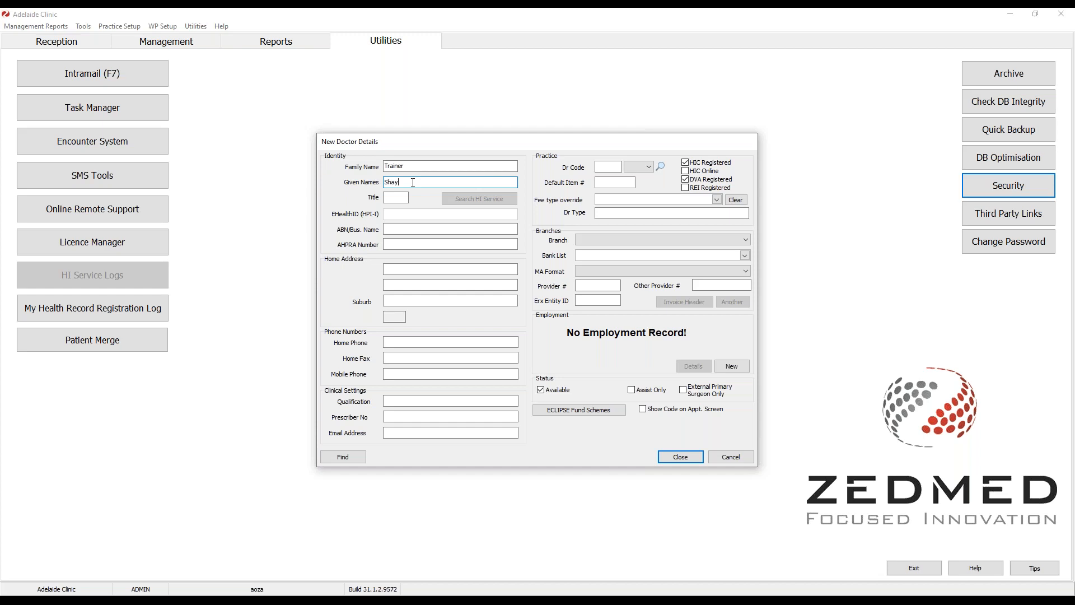
{"action": "left_click", "coordinate": [602, 166]}
{"action": "type", "text": "ST"}
{"action": "left_click", "coordinate": [648, 167]}
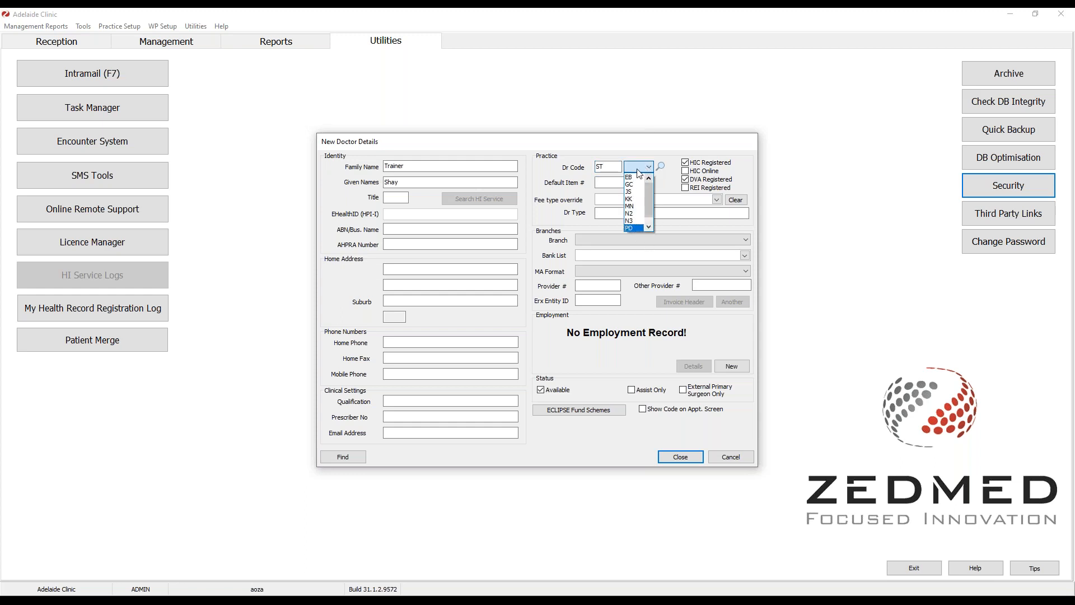
{"action": "left_click", "coordinate": [588, 176]}
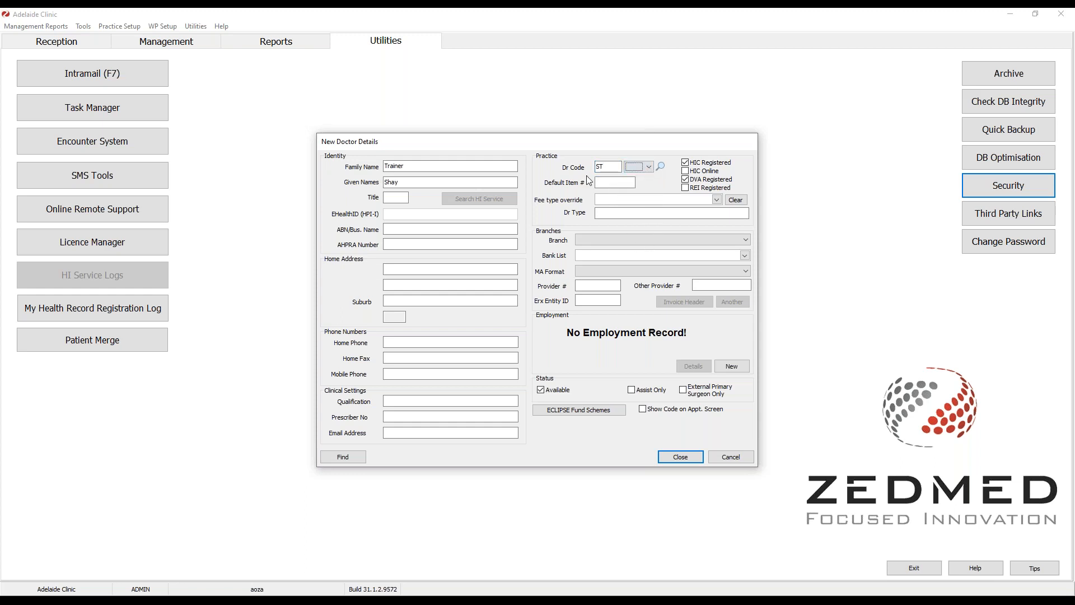
{"action": "left_click", "coordinate": [685, 171]}
Step: Assign the doctor to the Brisbane Clinic branch with MA format General Practitioner and bank list entry Bank Account, and save the record
{"action": "left_click", "coordinate": [614, 241]}
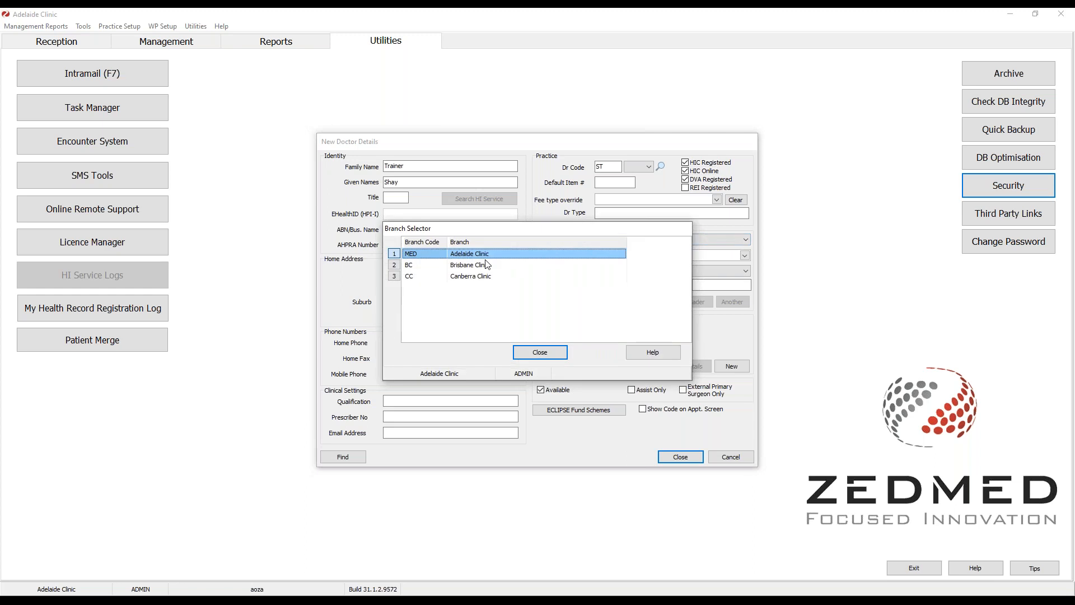
{"action": "left_click", "coordinate": [472, 267]}
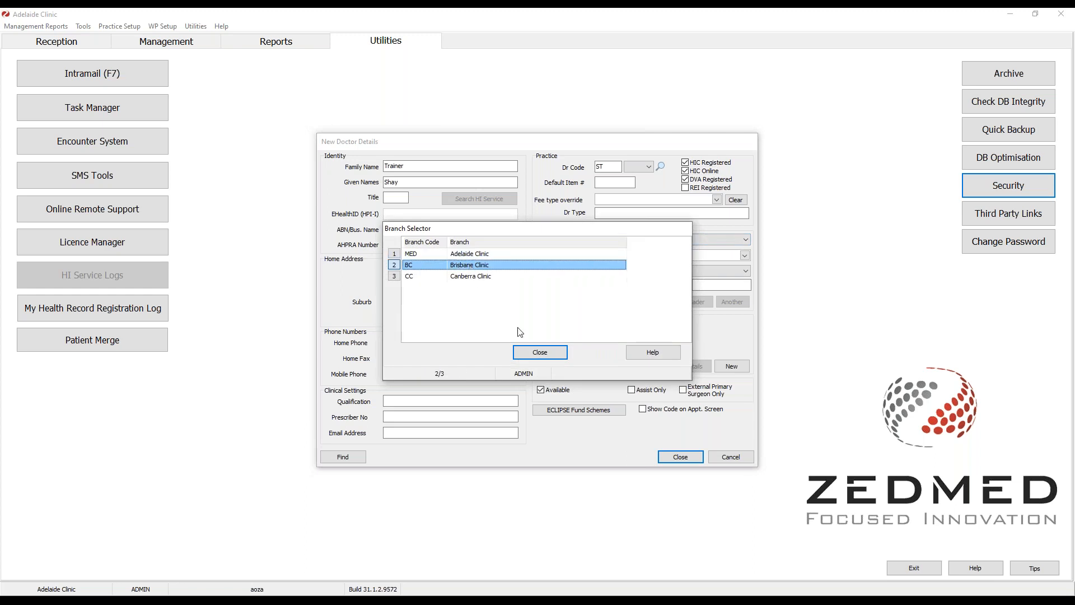
{"action": "left_click", "coordinate": [536, 353]}
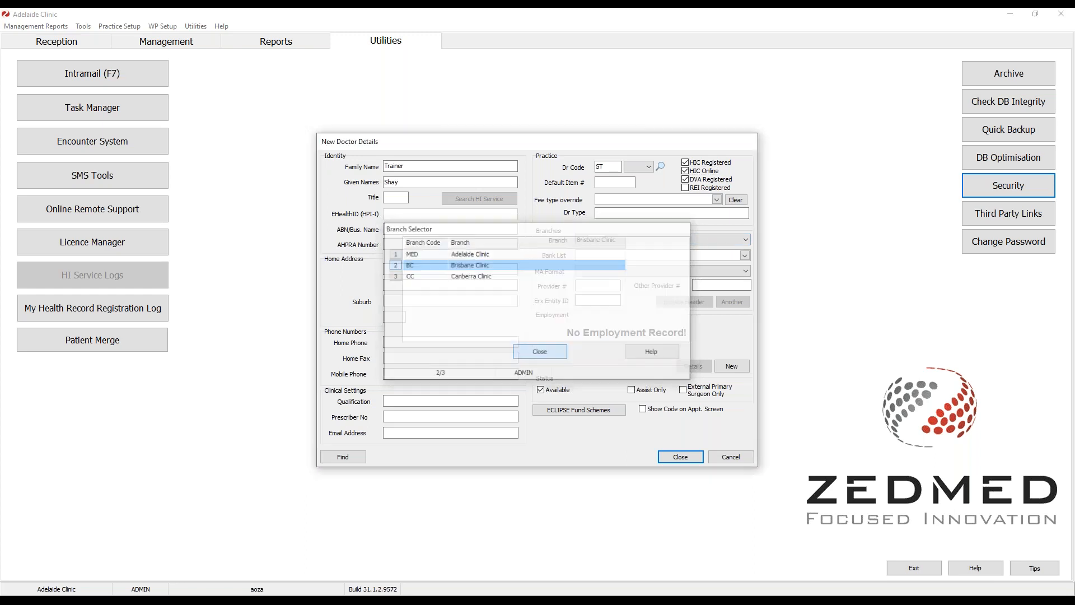
{"action": "left_click", "coordinate": [618, 270]}
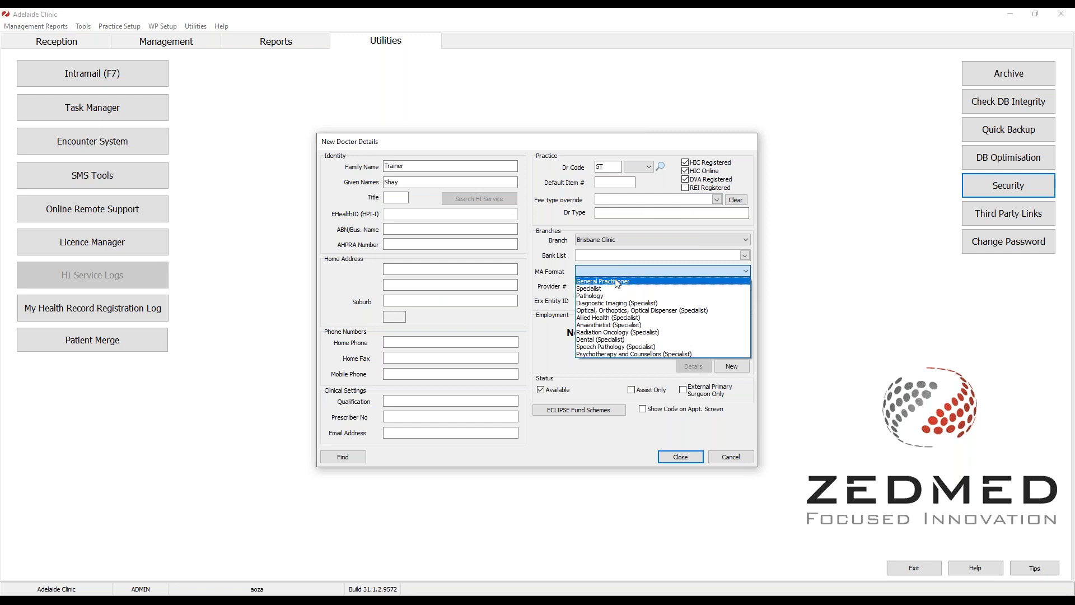
{"action": "left_click", "coordinate": [618, 282]}
{"action": "left_click", "coordinate": [618, 255]}
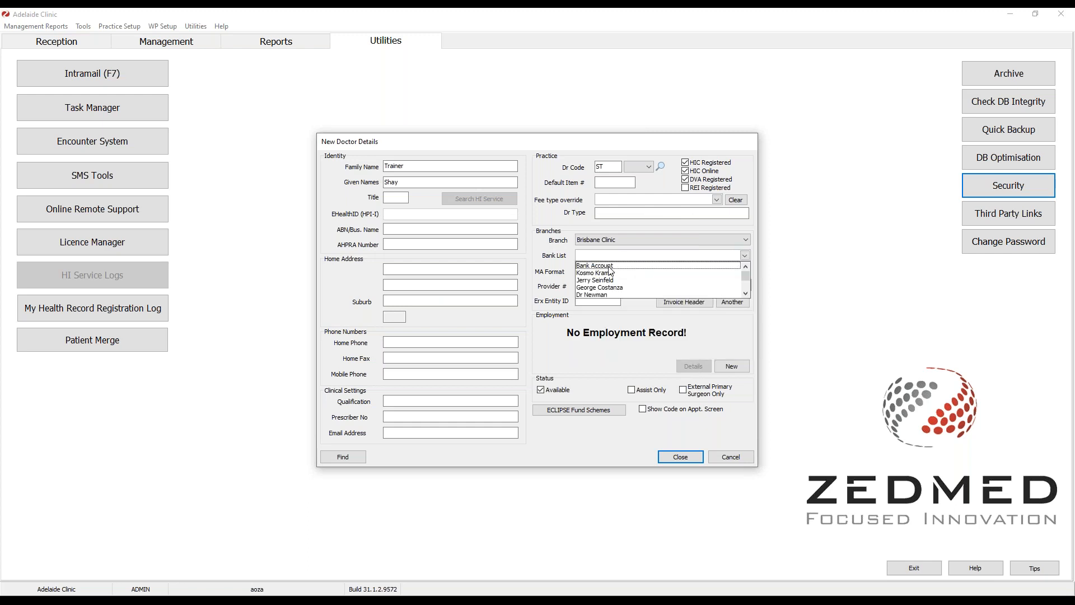
{"action": "left_click", "coordinate": [609, 266]}
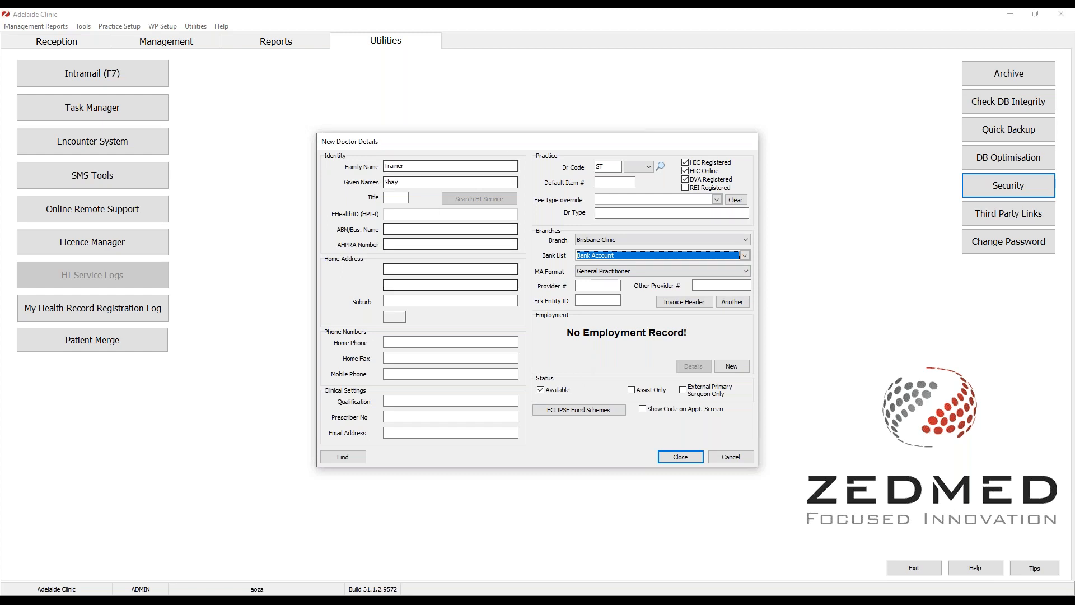
{"action": "left_click", "coordinate": [695, 458]}
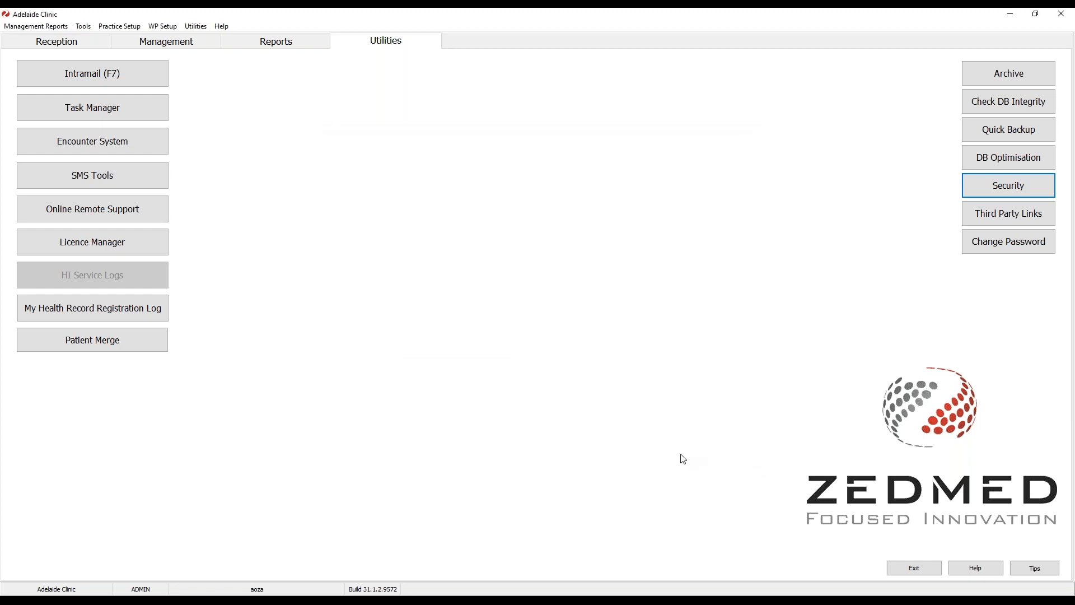
Step: Add a security staff member with the doctor's user name, staff ID ST, and the doctor code ST linked
{"action": "left_click", "coordinate": [1042, 190]}
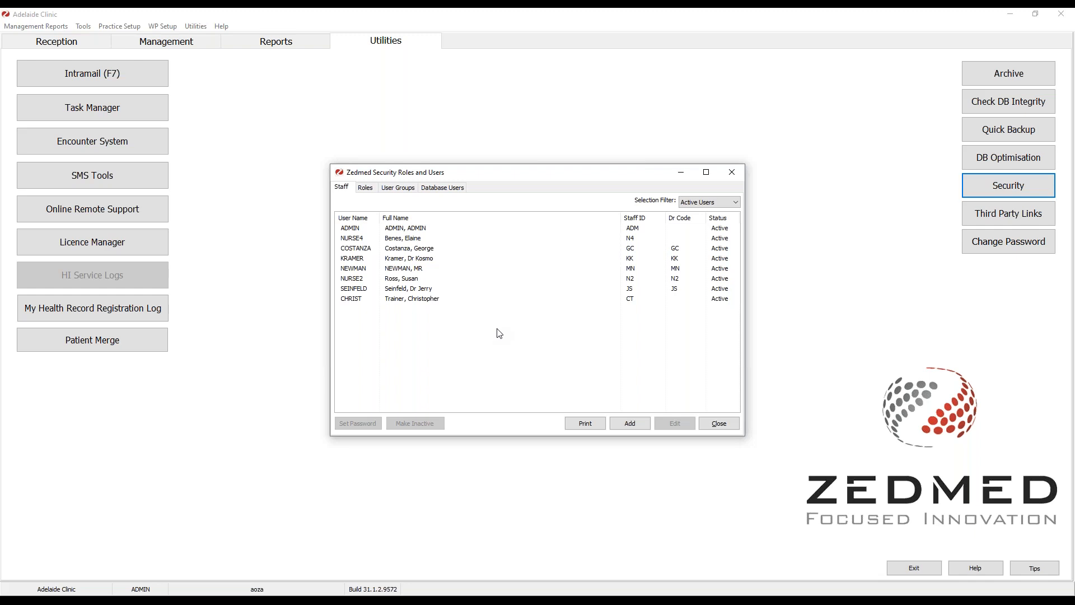
{"action": "left_click", "coordinate": [647, 426]}
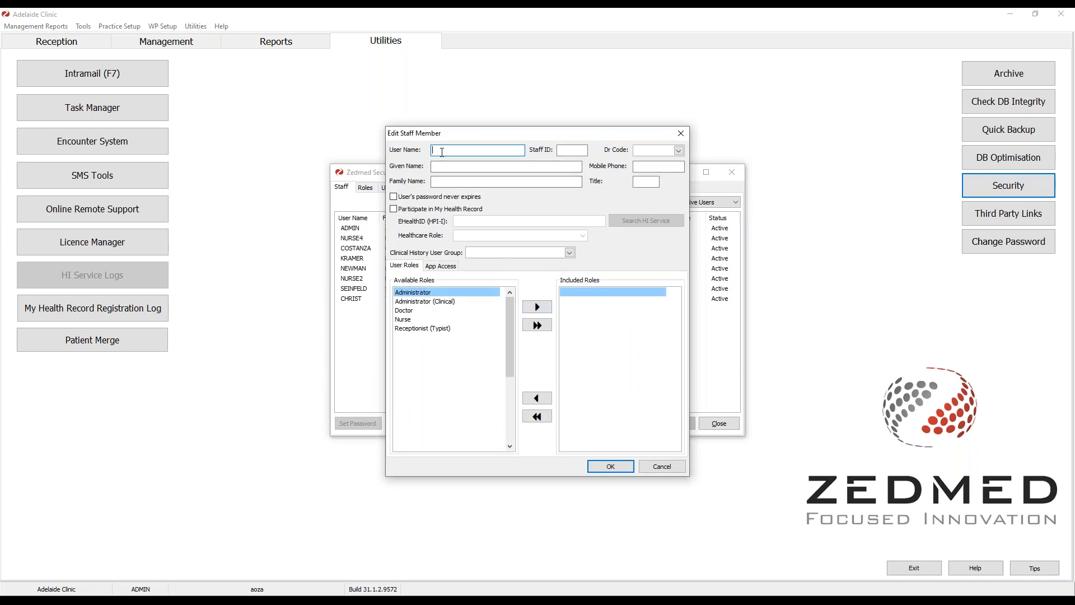
{"action": "type", "text": "SHAYT"}
{"action": "left_click", "coordinate": [567, 150]}
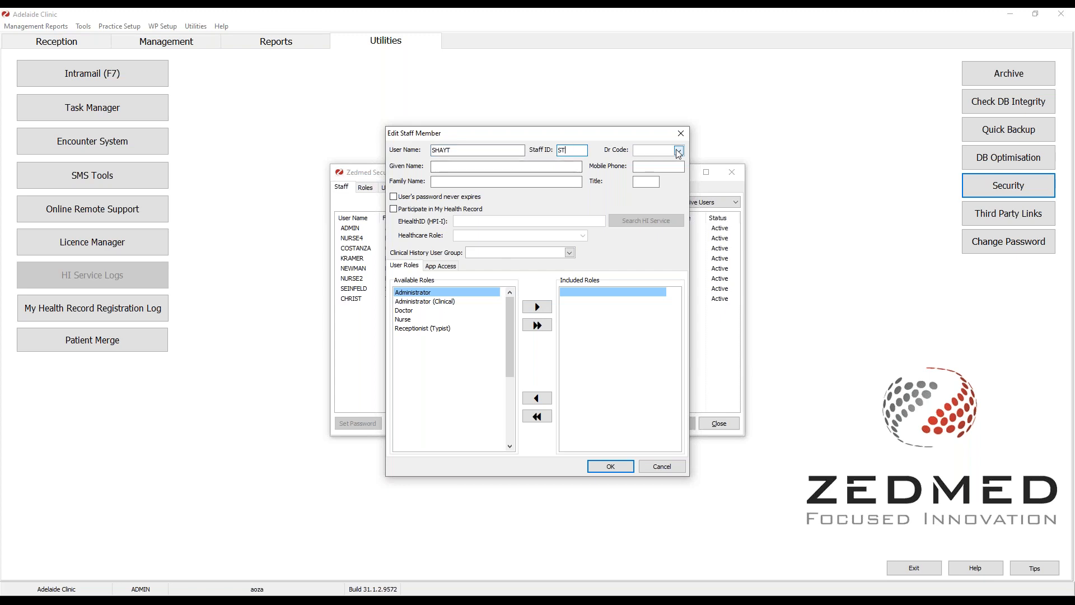
{"action": "left_click", "coordinate": [678, 151]}
{"action": "left_click", "coordinate": [680, 203]}
{"action": "left_click", "coordinate": [679, 204]}
{"action": "left_click", "coordinate": [680, 204]}
{"action": "left_click", "coordinate": [657, 205]}
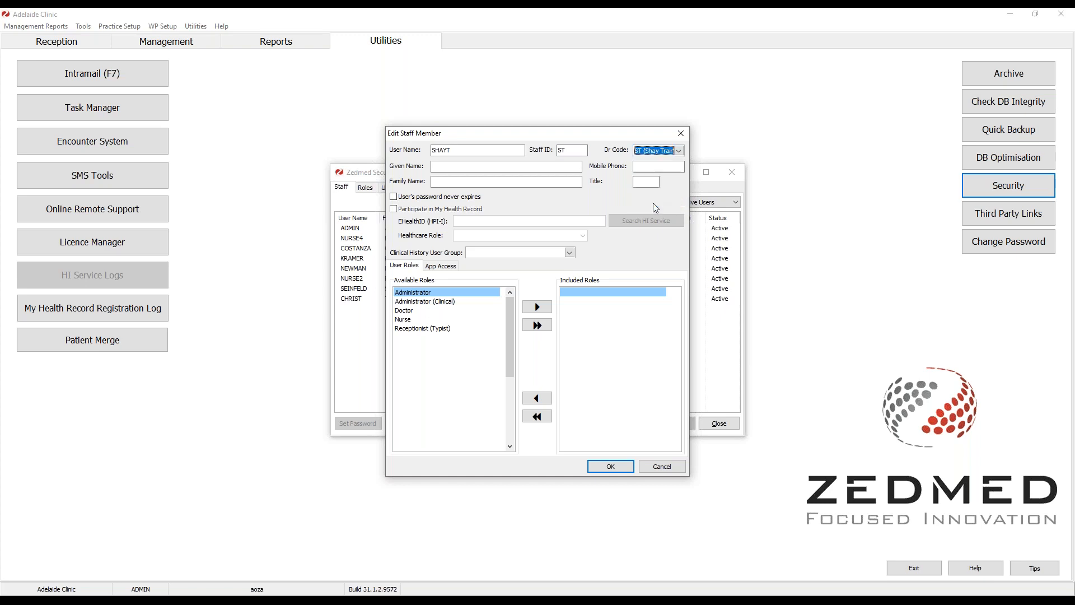
Step: Fill in the new staff member's given name and family name
{"action": "left_click", "coordinate": [447, 167]}
{"action": "type", "text": "SHay"}
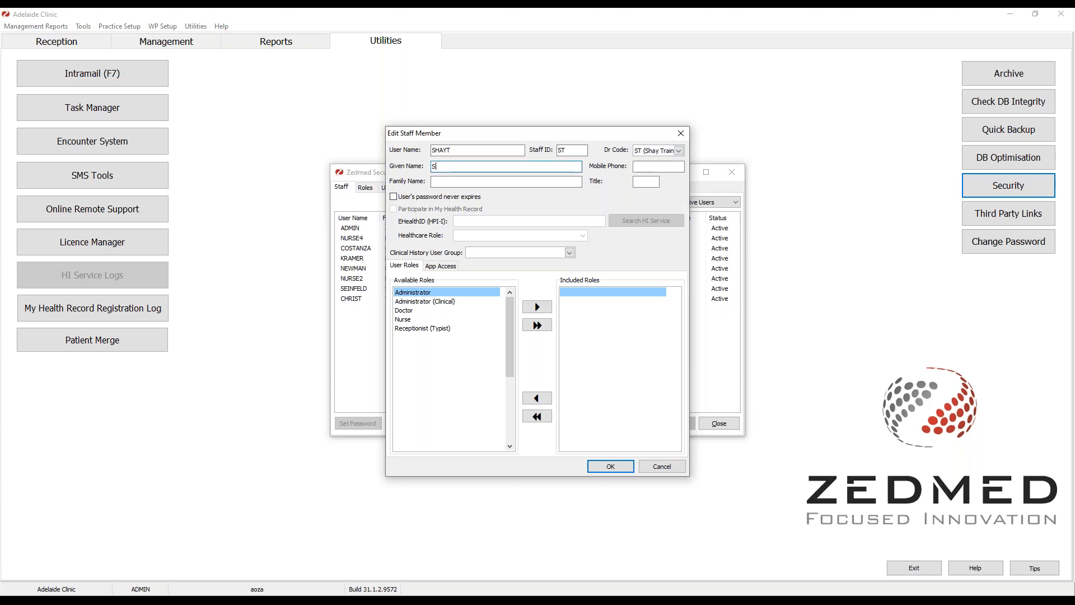
{"action": "key", "text": "Tab"}
{"action": "left_click", "coordinate": [450, 167]}
{"action": "key", "text": "BackSpace"}
{"action": "key", "text": "BackSpace"}
{"action": "type", "text": "hay"}
{"action": "key", "text": "Tab"}
{"action": "key", "text": "Tab"}
{"action": "type", "text": "Traine"}
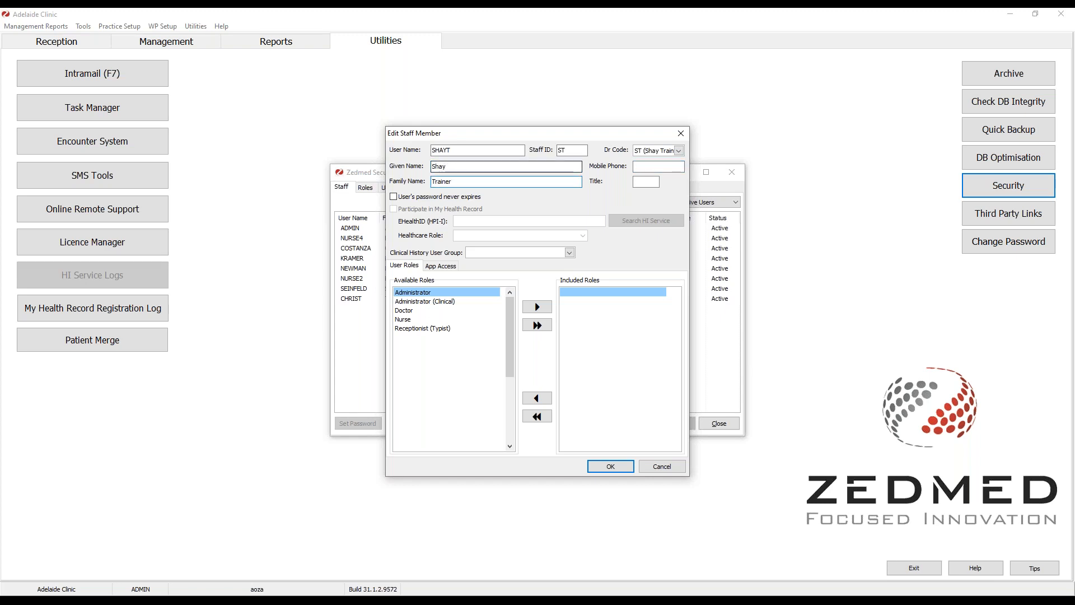
Step: Include the Doctor and Administrator (Clinical) roles for the new staff member and confirm the record
{"action": "left_click", "coordinate": [416, 310]}
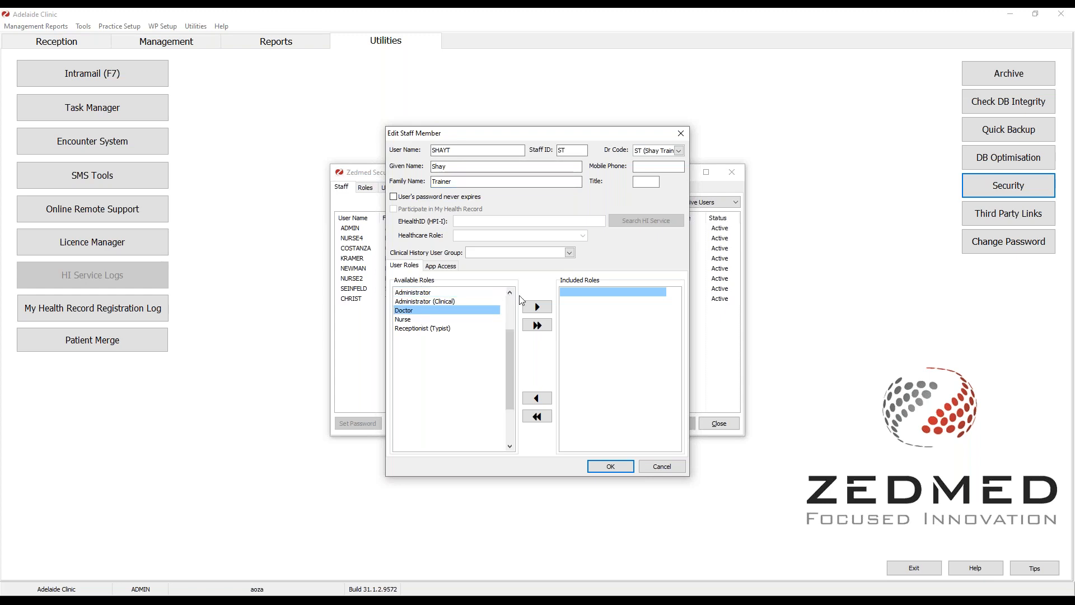
{"action": "left_click", "coordinate": [536, 308]}
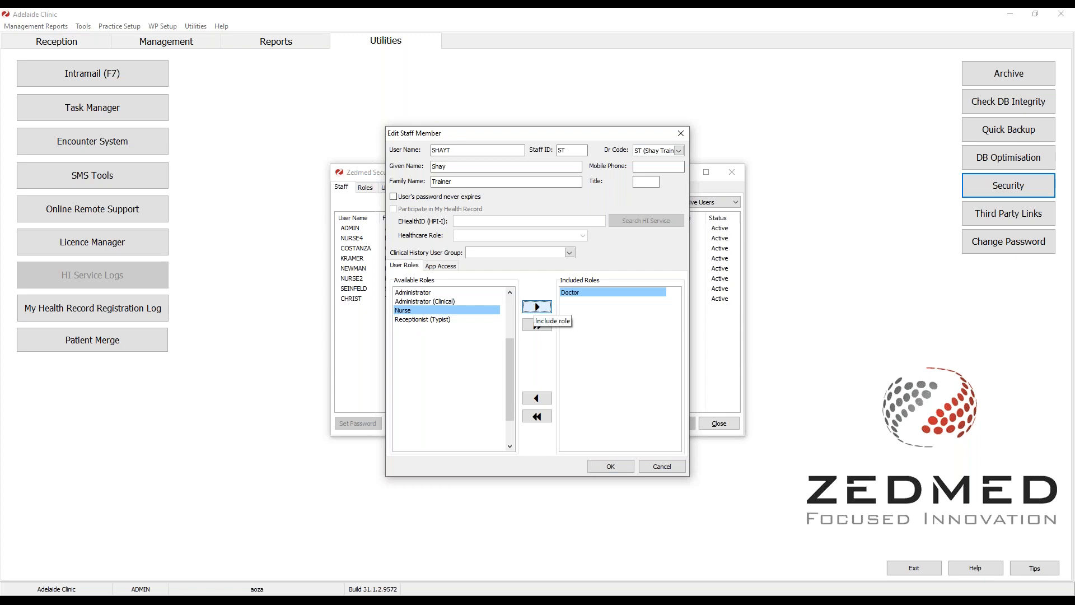
{"action": "left_click", "coordinate": [469, 301]}
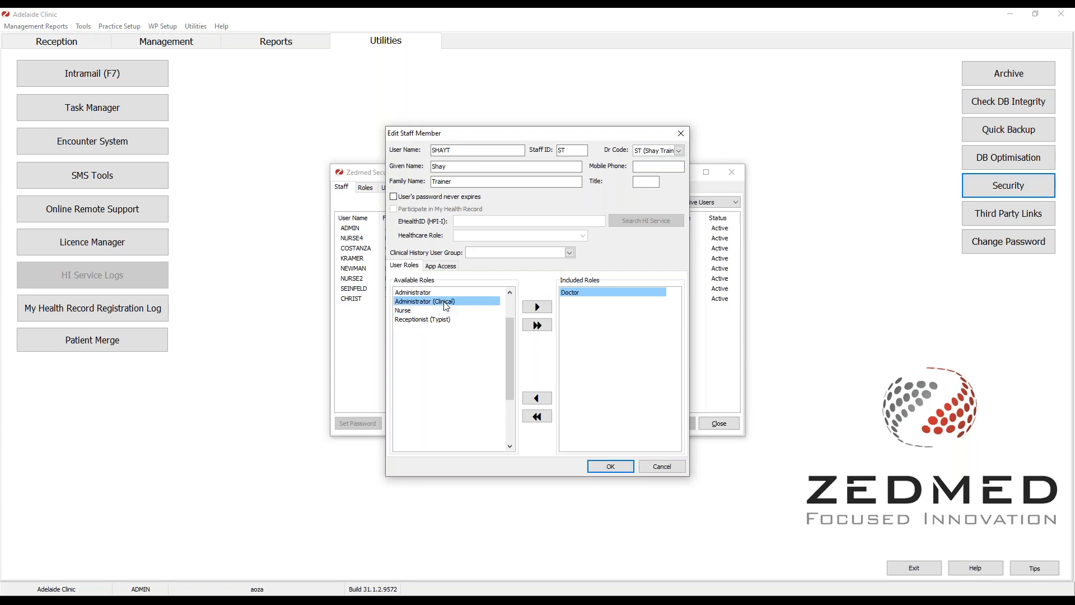
{"action": "left_click", "coordinate": [538, 307]}
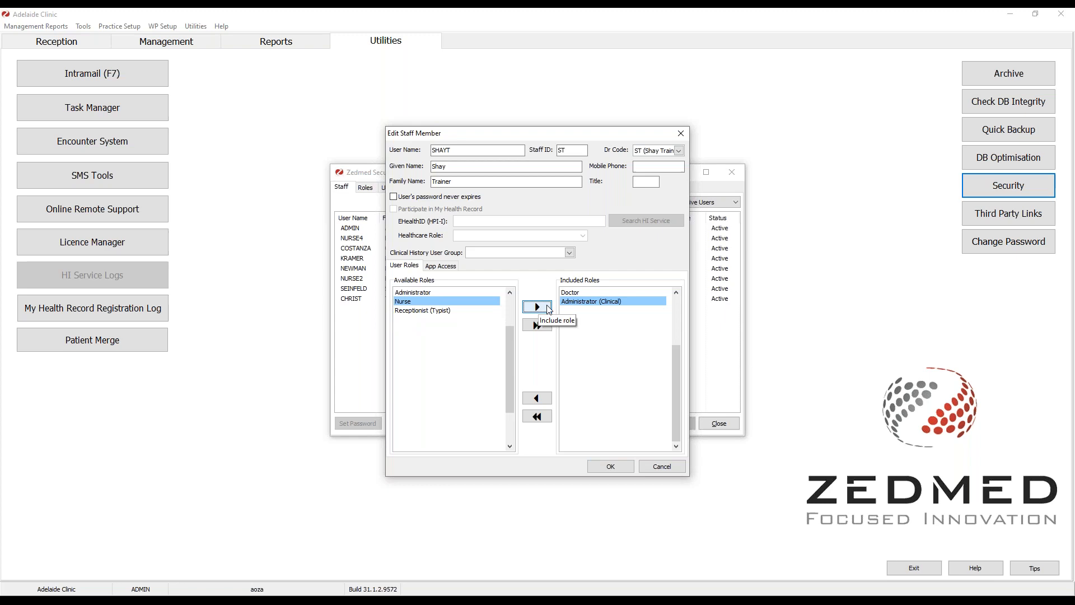
{"action": "left_click", "coordinate": [610, 466]}
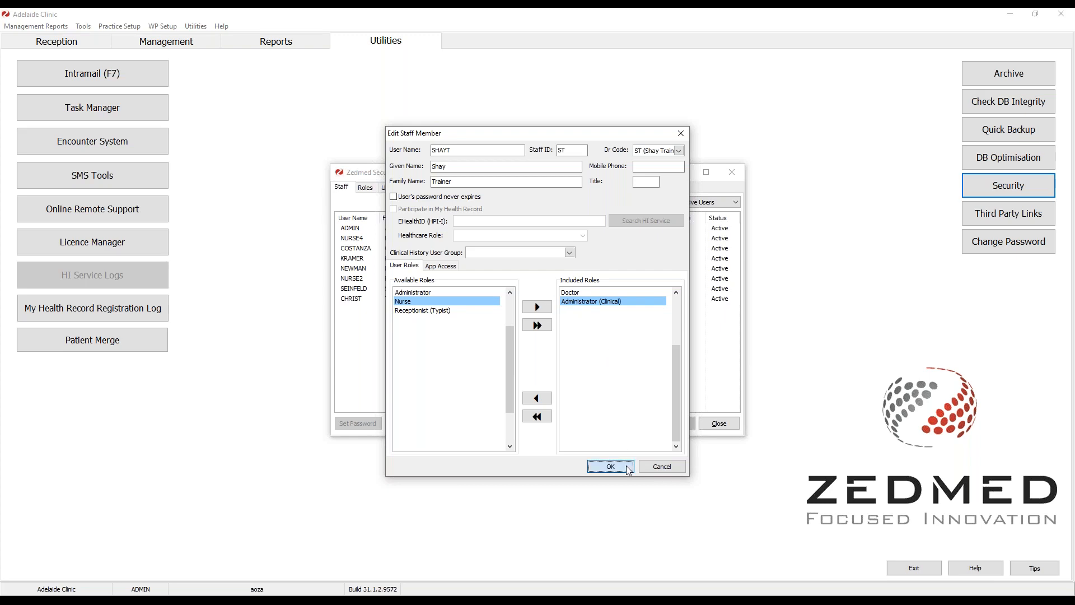
Step: Enter and repeat the new staff member's login password, confirm it, and close the security setup
{"action": "type", "text": "●●●●●●●●"}
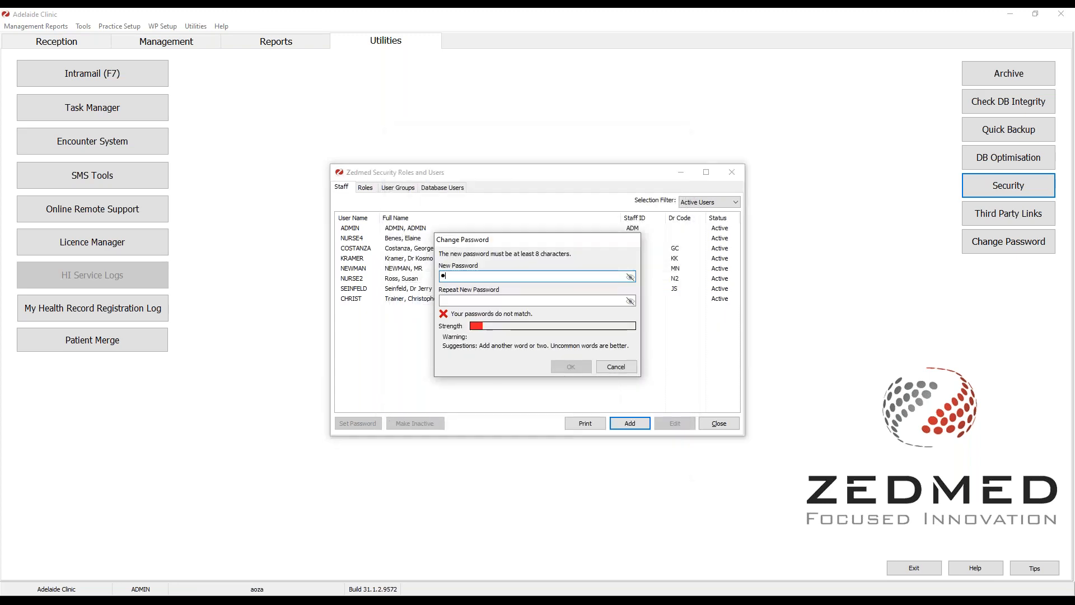
{"action": "key", "text": "Tab"}
{"action": "type", "text": "●●●●●●●●"}
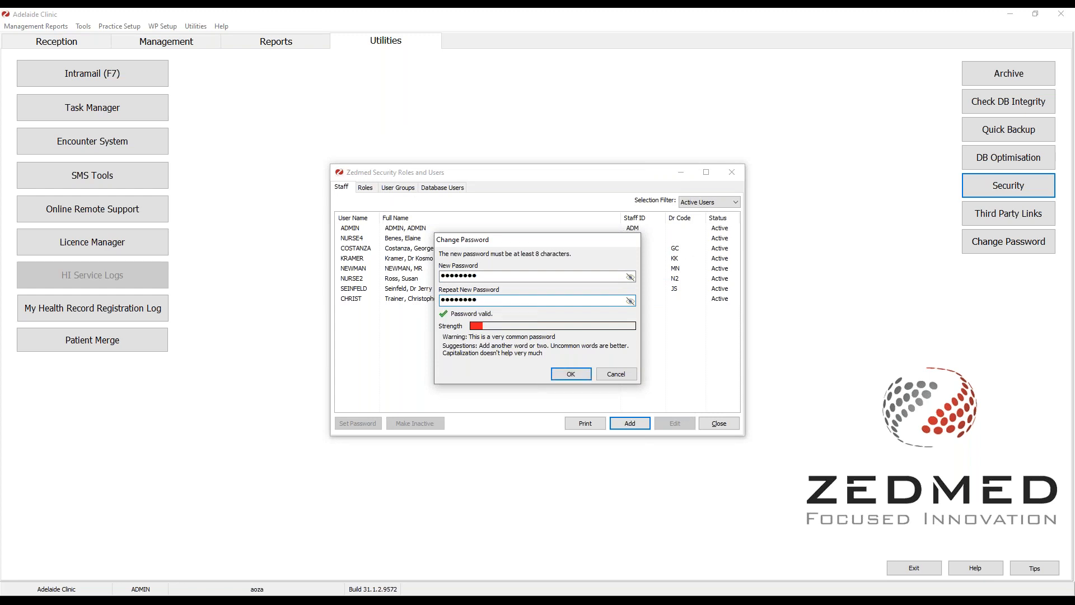
{"action": "left_click", "coordinate": [584, 375]}
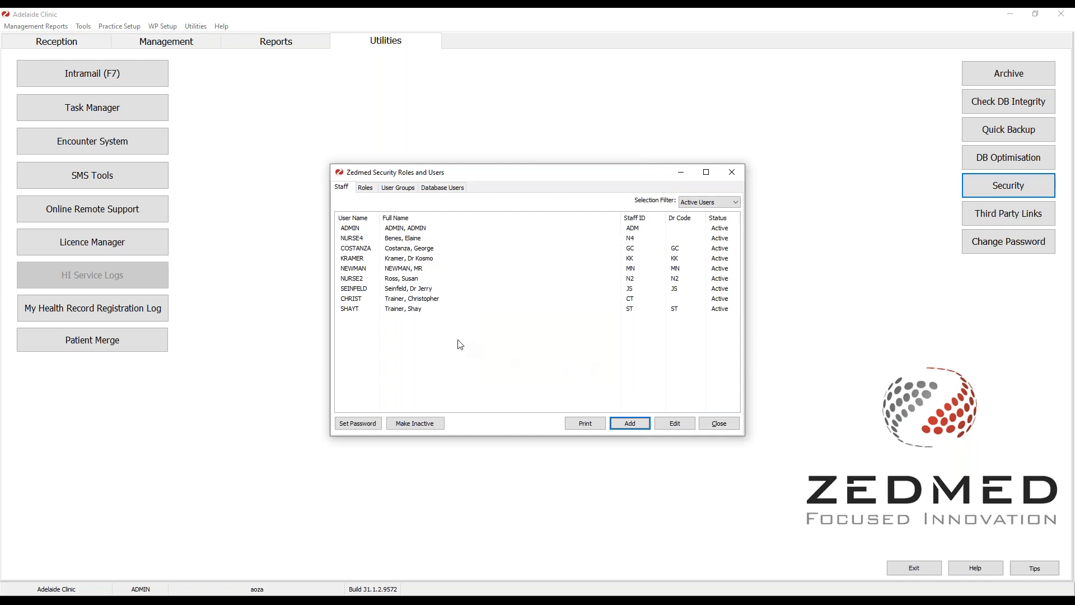
{"action": "left_click", "coordinate": [430, 314]}
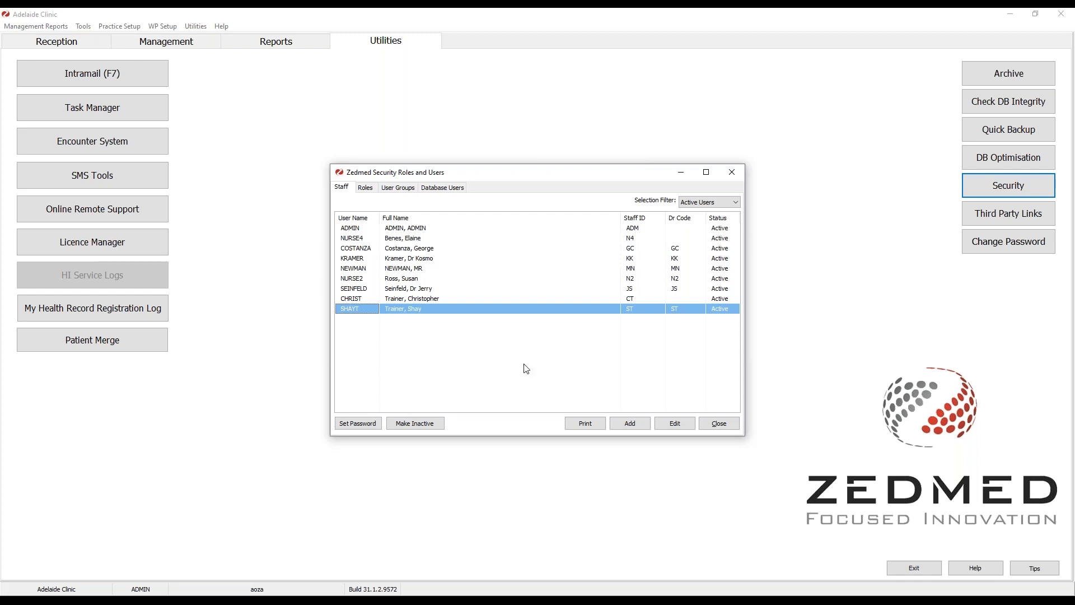
{"action": "left_click", "coordinate": [719, 424]}
Step: Find the treating doctor with code ST, review the doctor's details, and close the record
{"action": "left_click", "coordinate": [136, 27]}
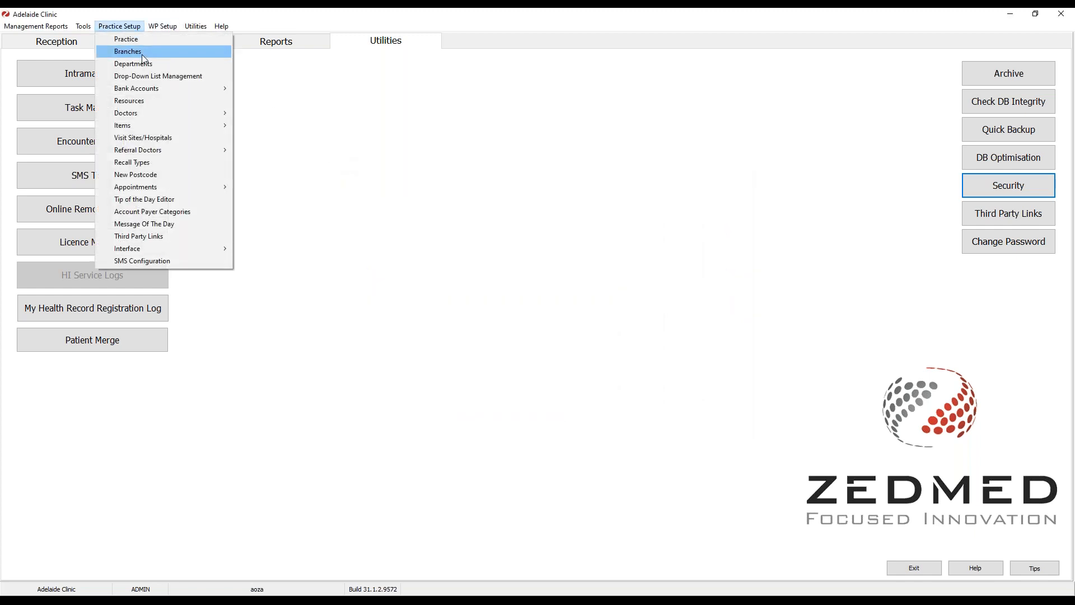
{"action": "mouse_move", "coordinate": [159, 109]}
{"action": "left_click", "coordinate": [265, 112]}
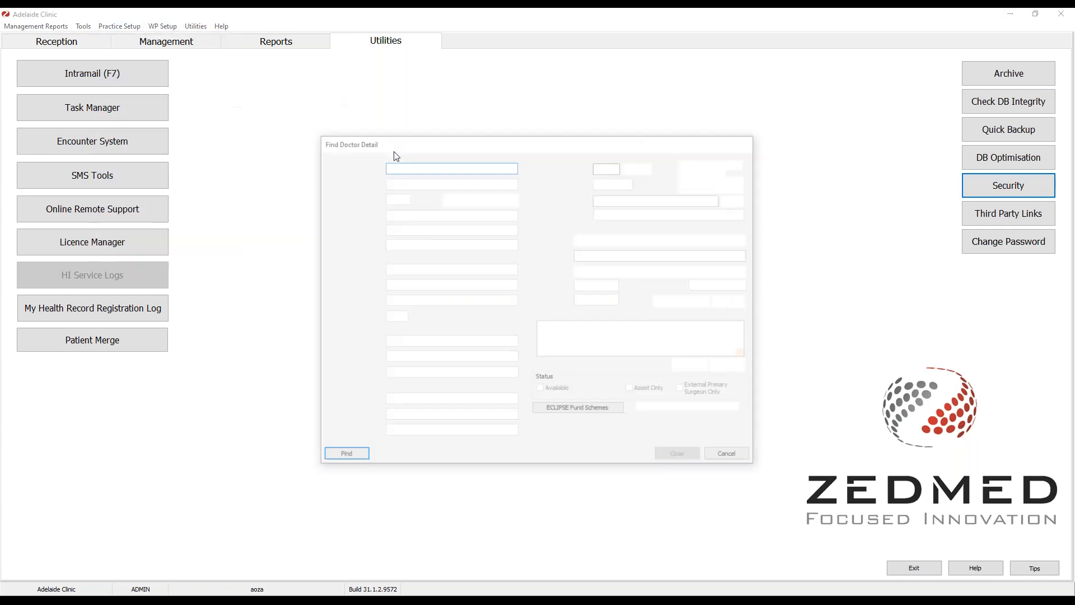
{"action": "left_click", "coordinate": [648, 166]}
{"action": "left_click", "coordinate": [653, 226]}
{"action": "left_click", "coordinate": [653, 226]}
{"action": "left_click", "coordinate": [653, 226]}
{"action": "left_click", "coordinate": [642, 226]}
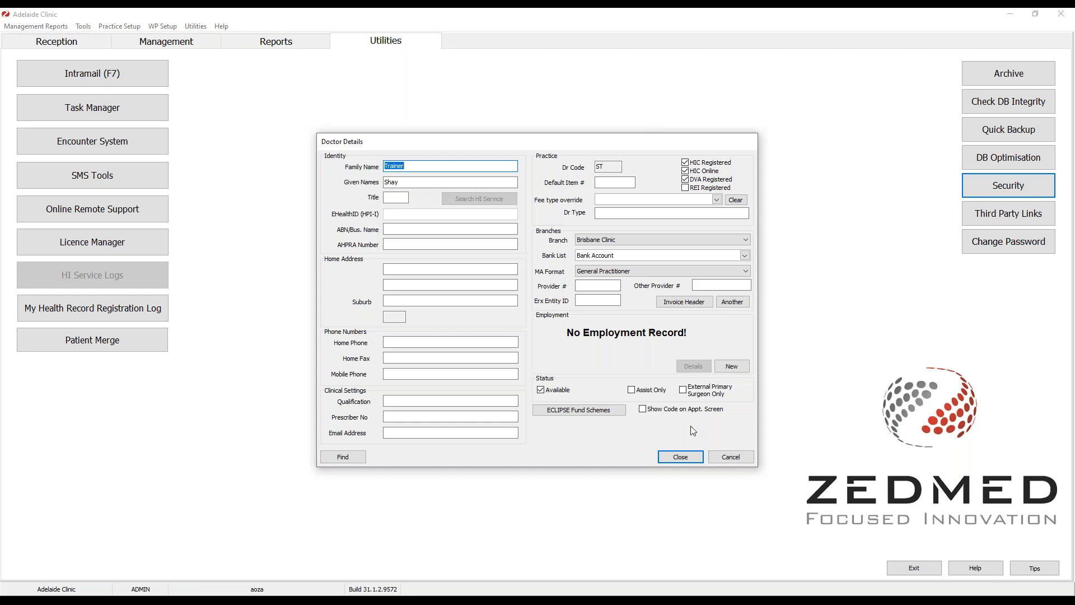
{"action": "left_click", "coordinate": [690, 460]}
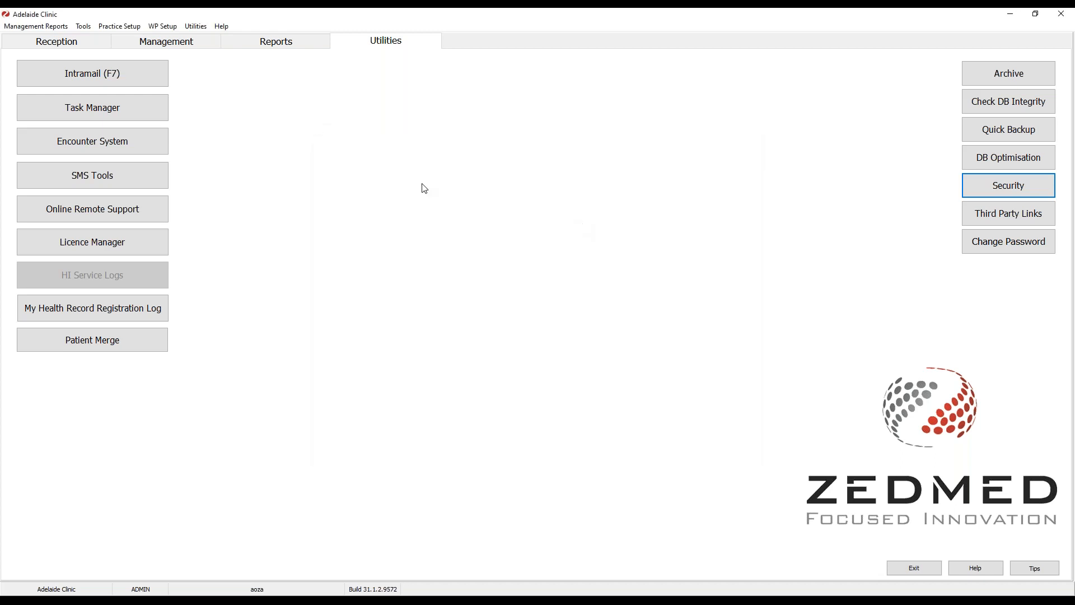
Step: Create a custom SMS appointment reminder message for the Std Consultation appointment type at the Adelaide Clinic branch
{"action": "left_click", "coordinate": [119, 27]}
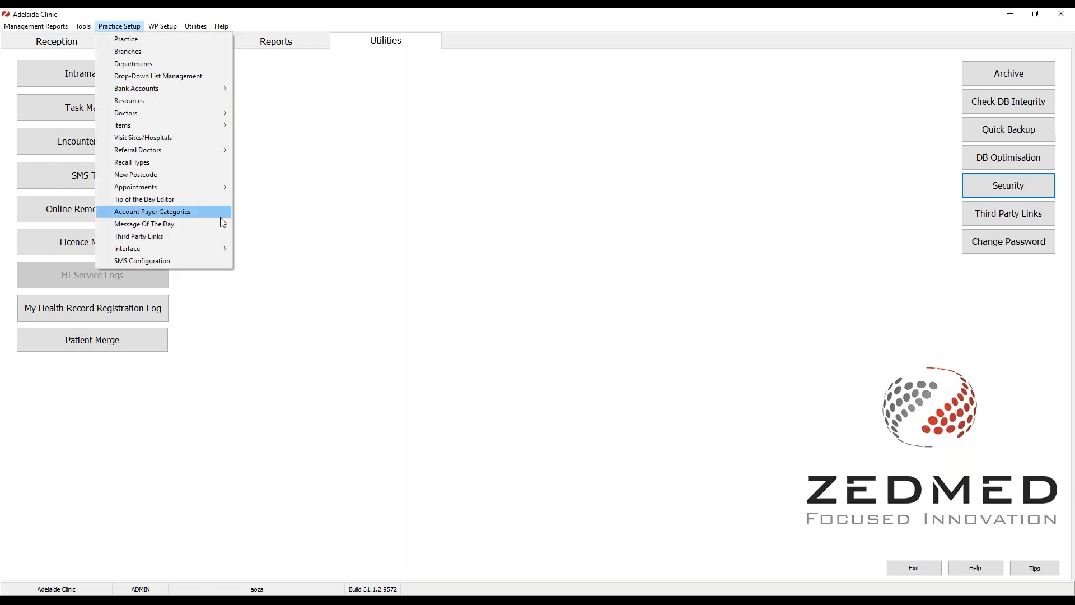
{"action": "left_click", "coordinate": [207, 262]}
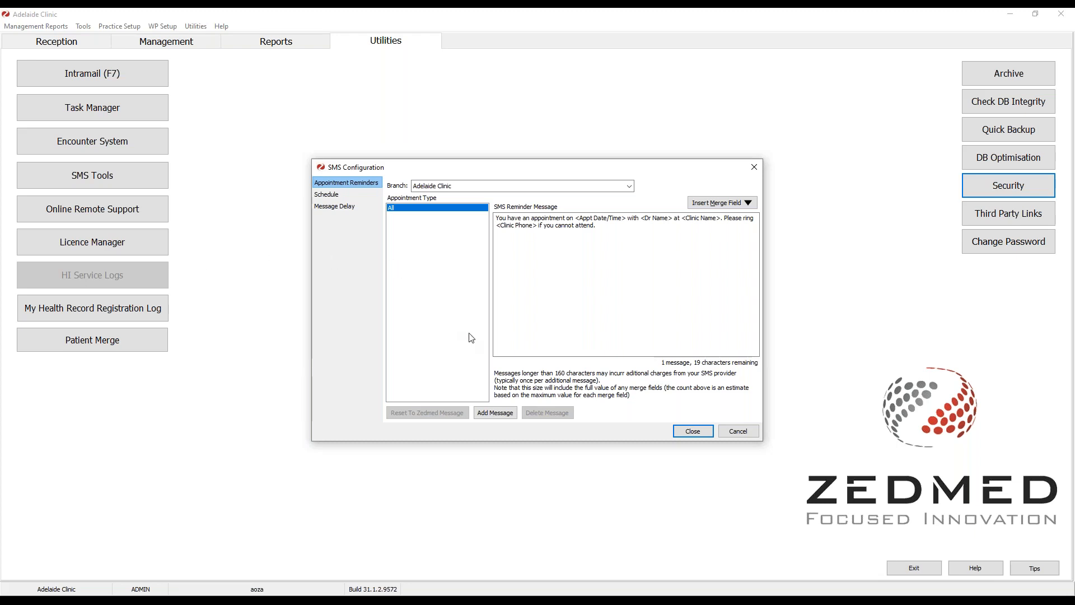
{"action": "left_click", "coordinate": [502, 418]}
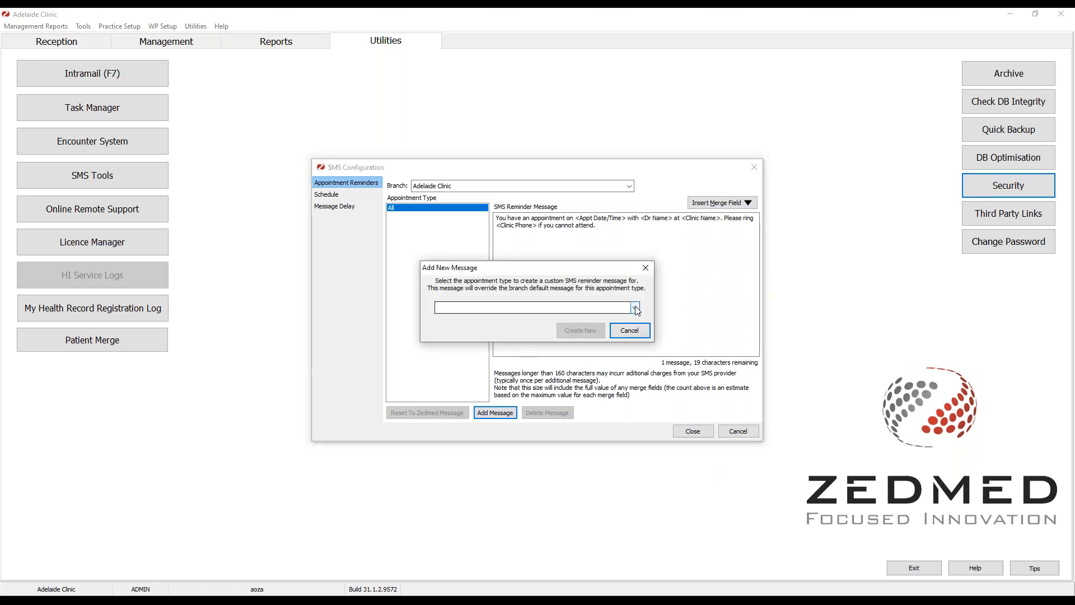
{"action": "left_click", "coordinate": [636, 308]}
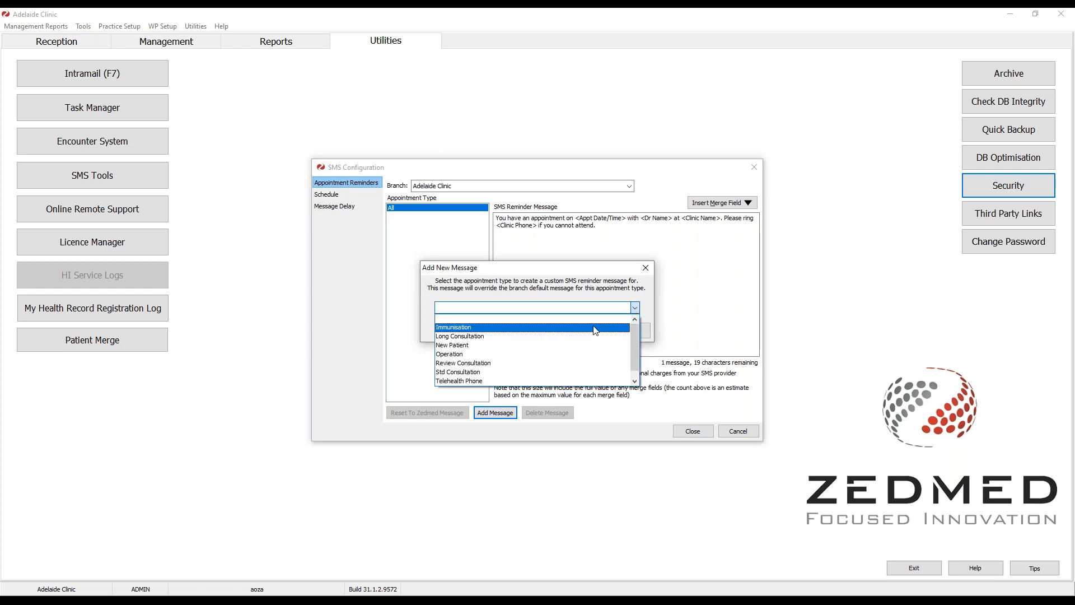
{"action": "left_click", "coordinate": [505, 372]}
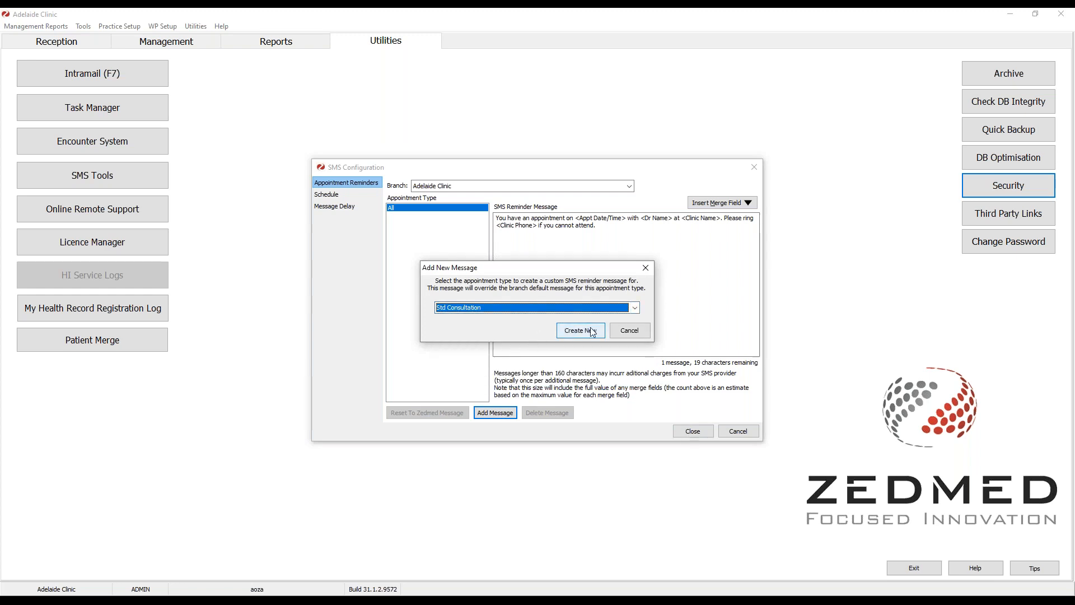
{"action": "left_click", "coordinate": [593, 332]}
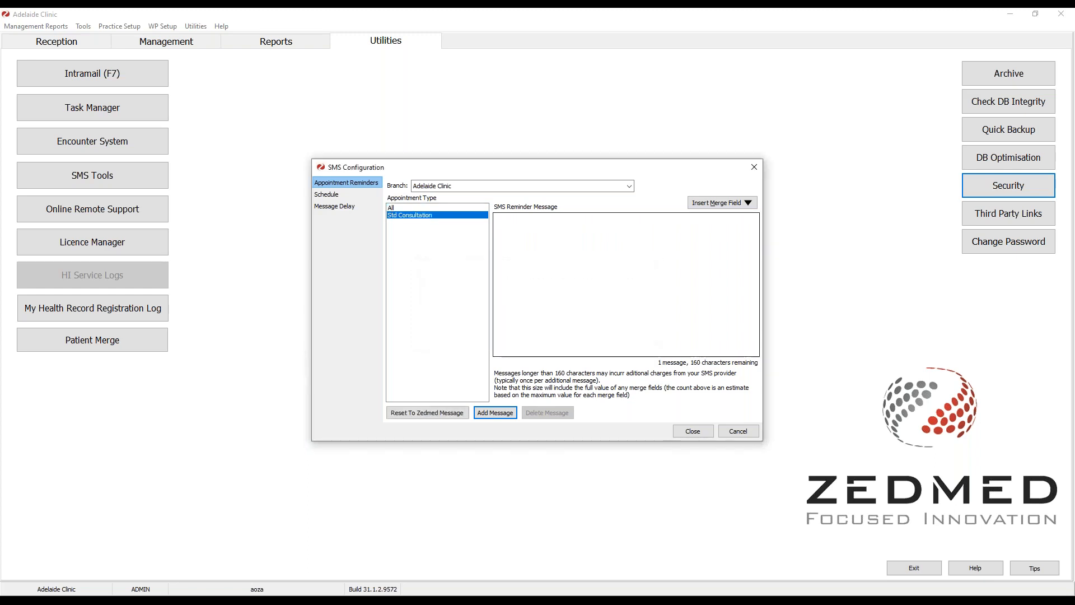
Step: Begin the Std Consultation reminder with "Hello, you have an appointment on", the 12-hour appointment date/time merge field, "at" and the Clinic Name merge field
{"action": "left_click", "coordinate": [519, 242]}
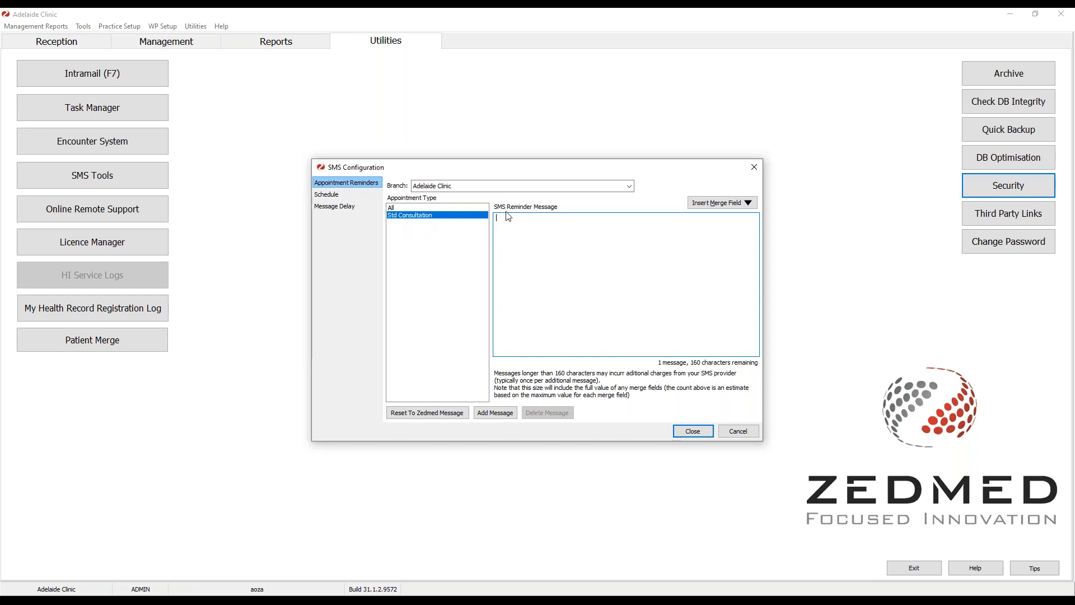
{"action": "left_click", "coordinate": [510, 224]}
{"action": "type", "text": "Hello, you have an appointment on"}
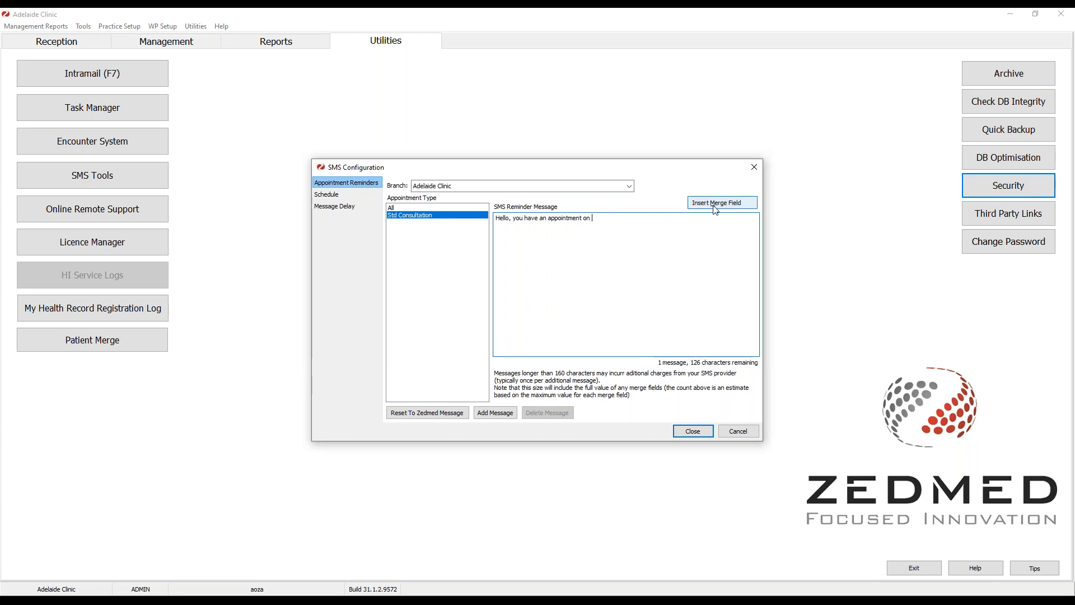
{"action": "left_click", "coordinate": [752, 205]}
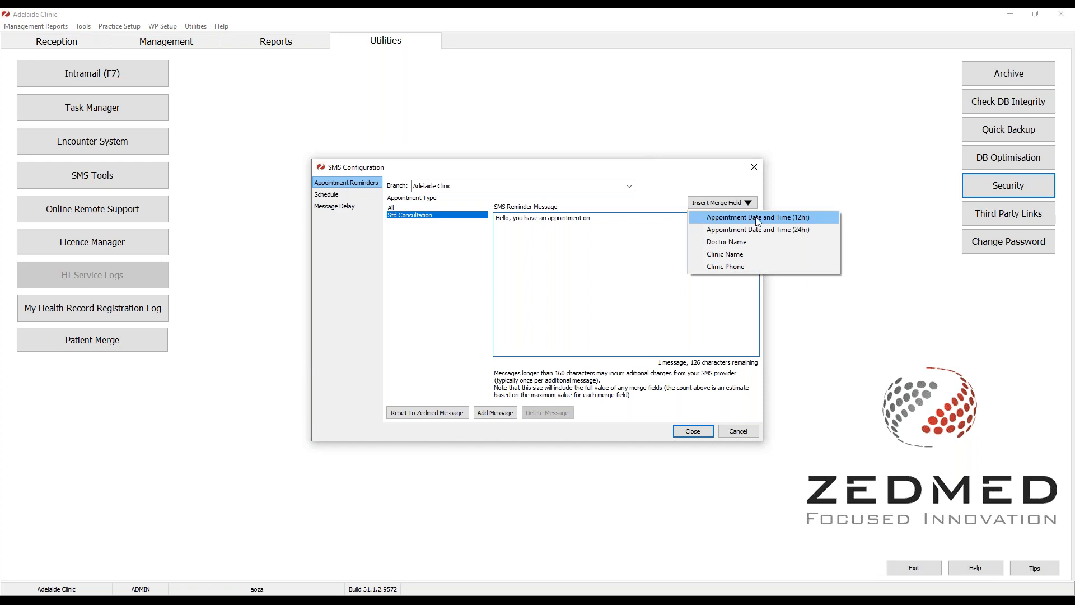
{"action": "left_click", "coordinate": [757, 218]}
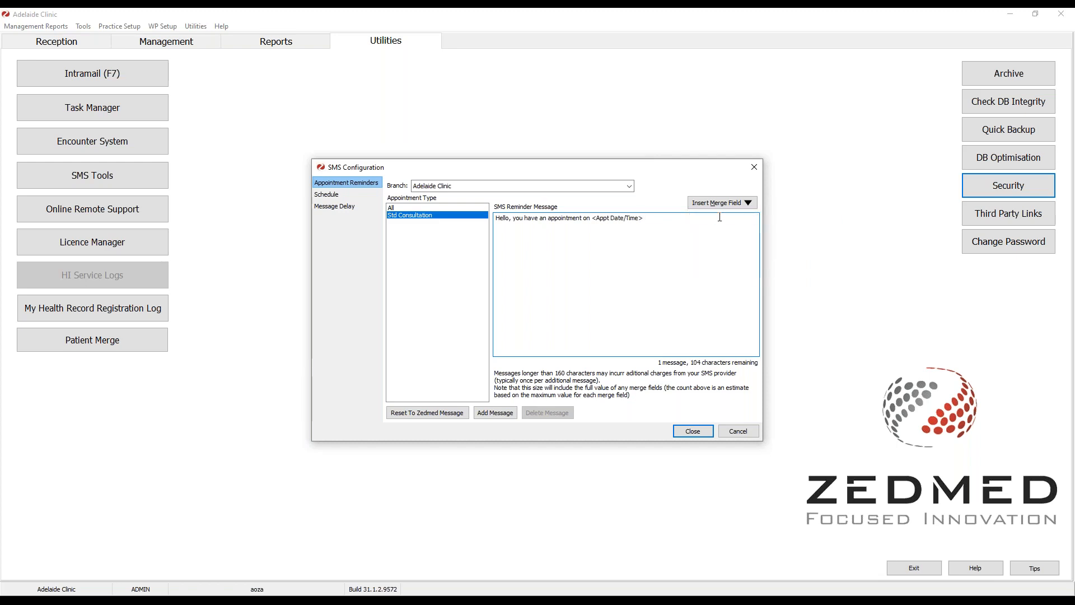
{"action": "type", "text": "at"}
{"action": "left_click", "coordinate": [747, 205]}
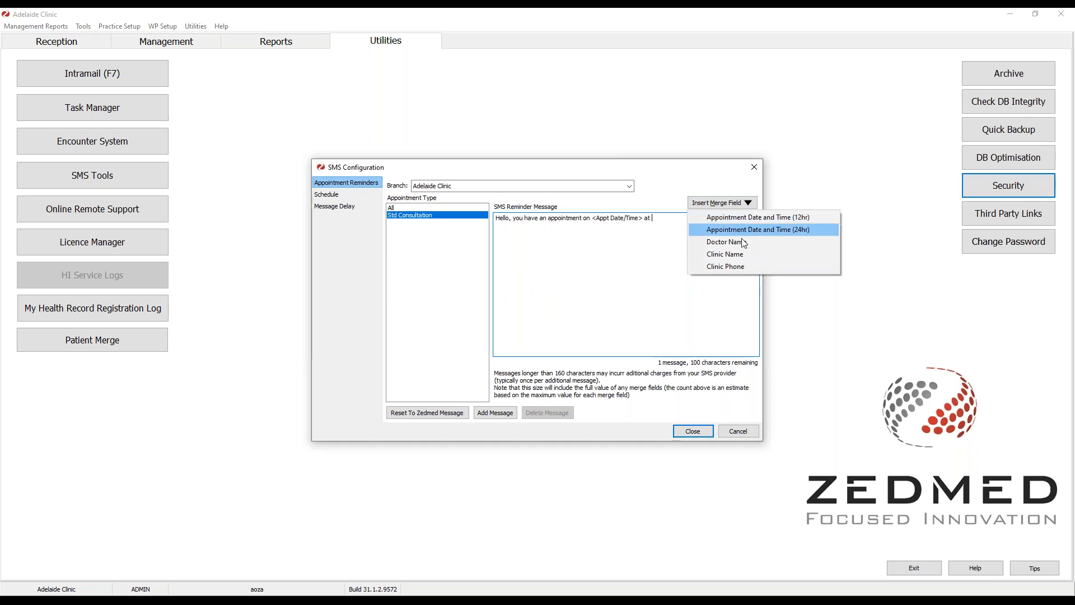
{"action": "left_click", "coordinate": [751, 255]}
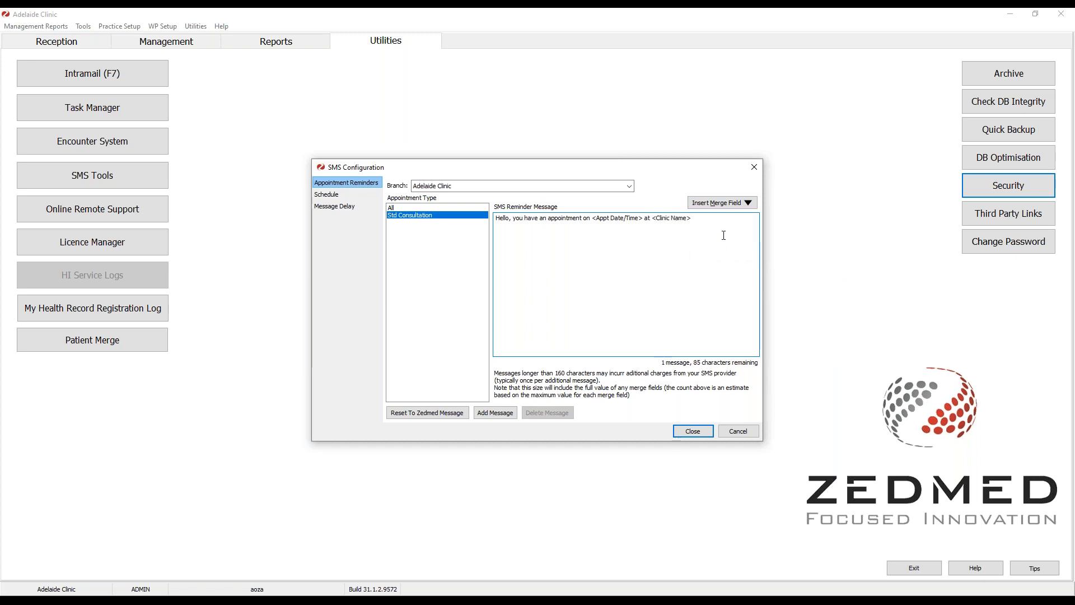
Step: Complete the reminder with ". Please reply with only a "yes" or "no" reply to confirm or cancel your appointment." and compare it with the All message
{"action": "type", "text": ". Please reply with only a \"yes\" or \"no\" reply to confirm or cance"}
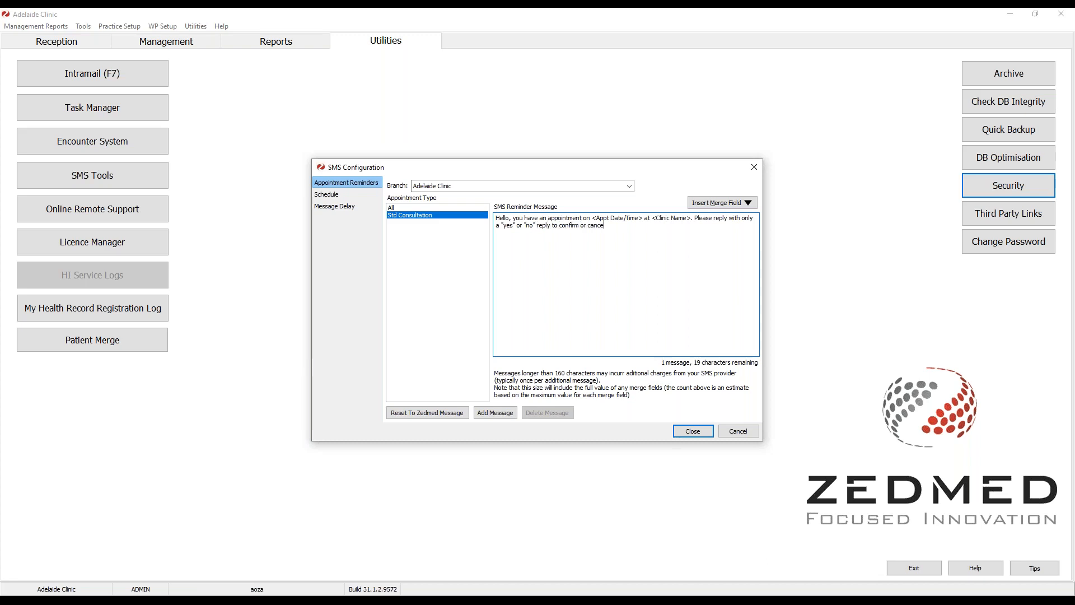
{"action": "type", "text": "l your appointment."}
{"action": "left_click", "coordinate": [411, 207]}
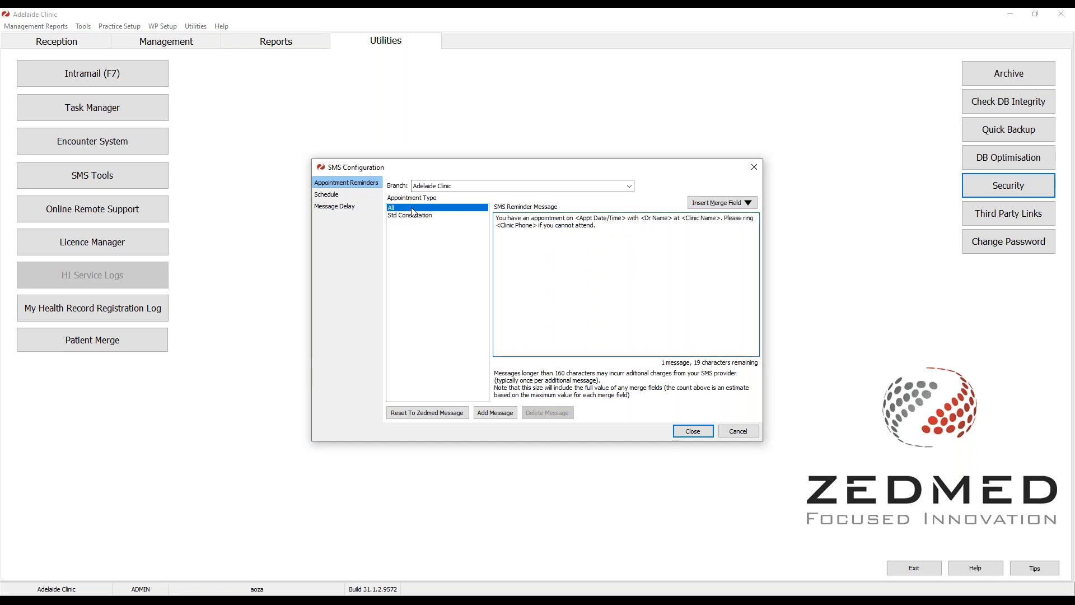
{"action": "left_click", "coordinate": [416, 217]}
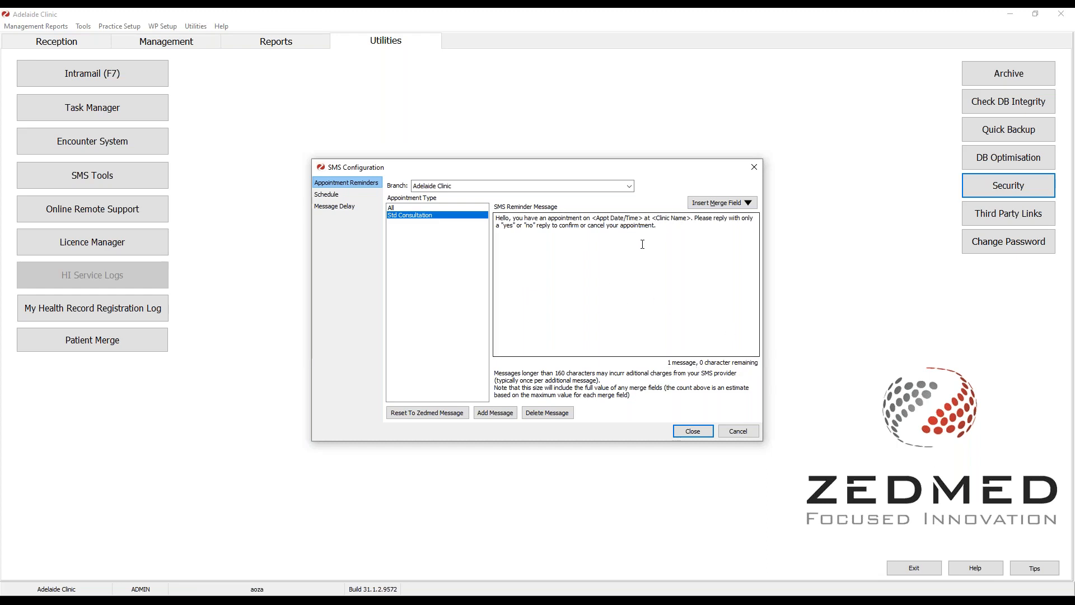
{"action": "left_click", "coordinate": [670, 230]}
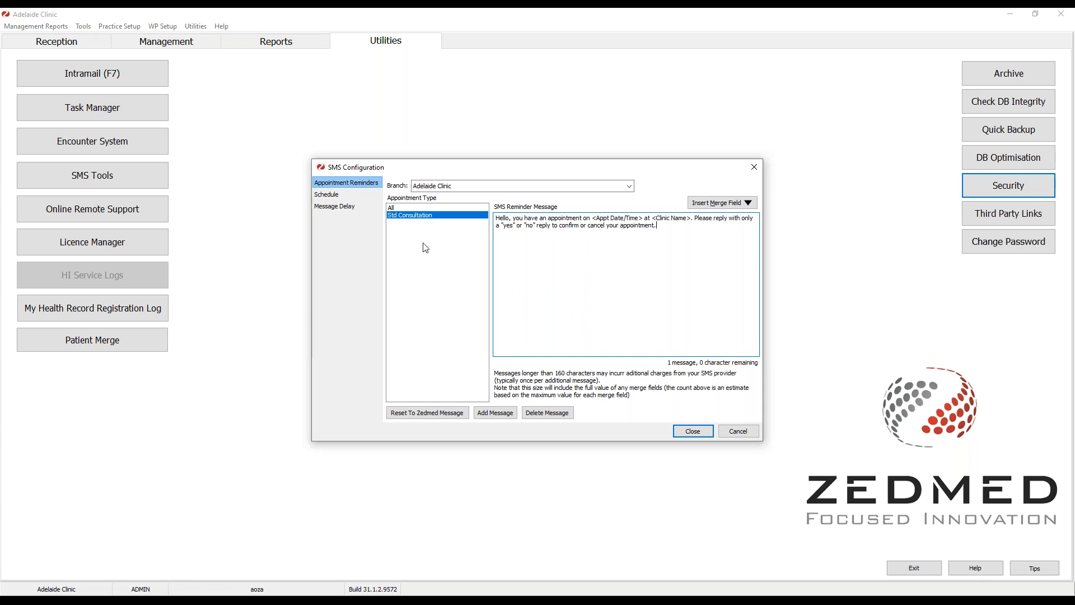
Step: Add an SMS schedule described as Std Appt, sent 2 days before at 10:00, for the Std Consultation appointment type
{"action": "left_click", "coordinate": [329, 199]}
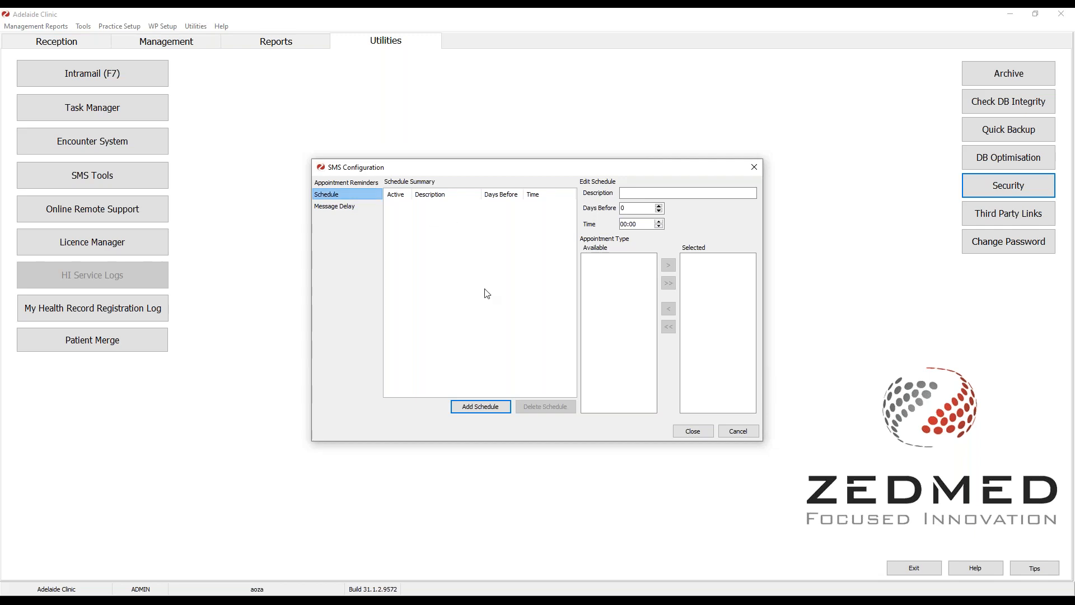
{"action": "left_click", "coordinate": [504, 408]}
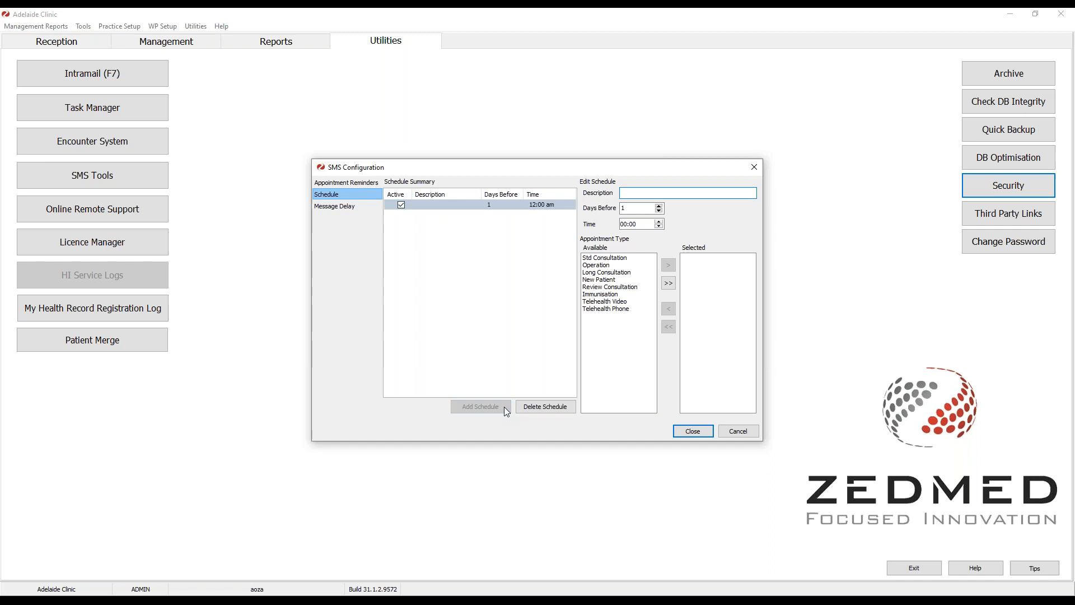
{"action": "type", "text": "Std Appt"}
{"action": "left_click", "coordinate": [658, 205]}
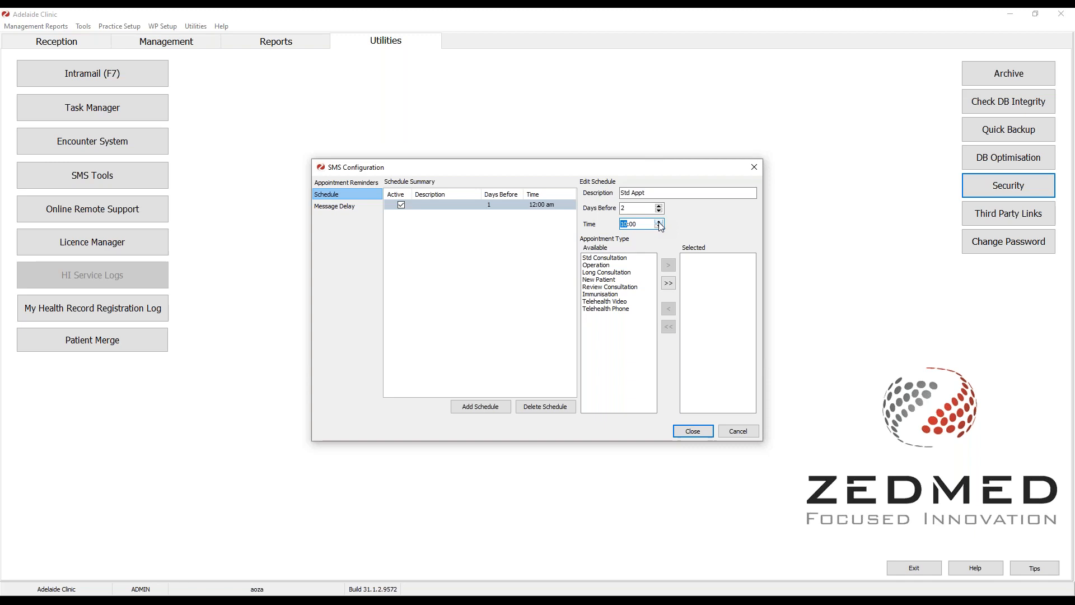
{"action": "left_click", "coordinate": [614, 261]}
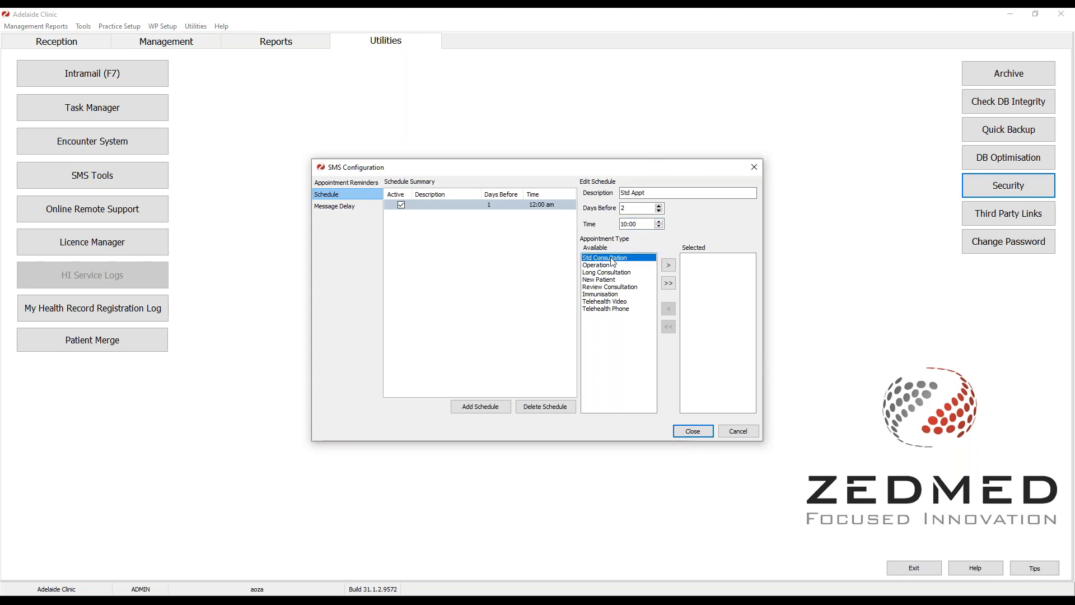
{"action": "left_click", "coordinate": [670, 265]}
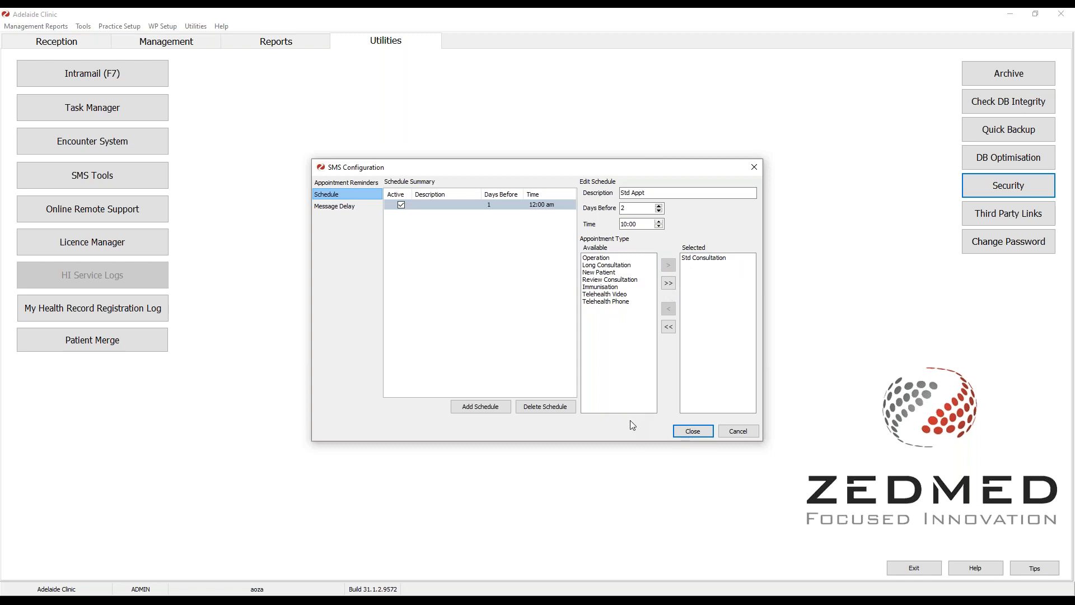
{"action": "left_click", "coordinate": [460, 406]}
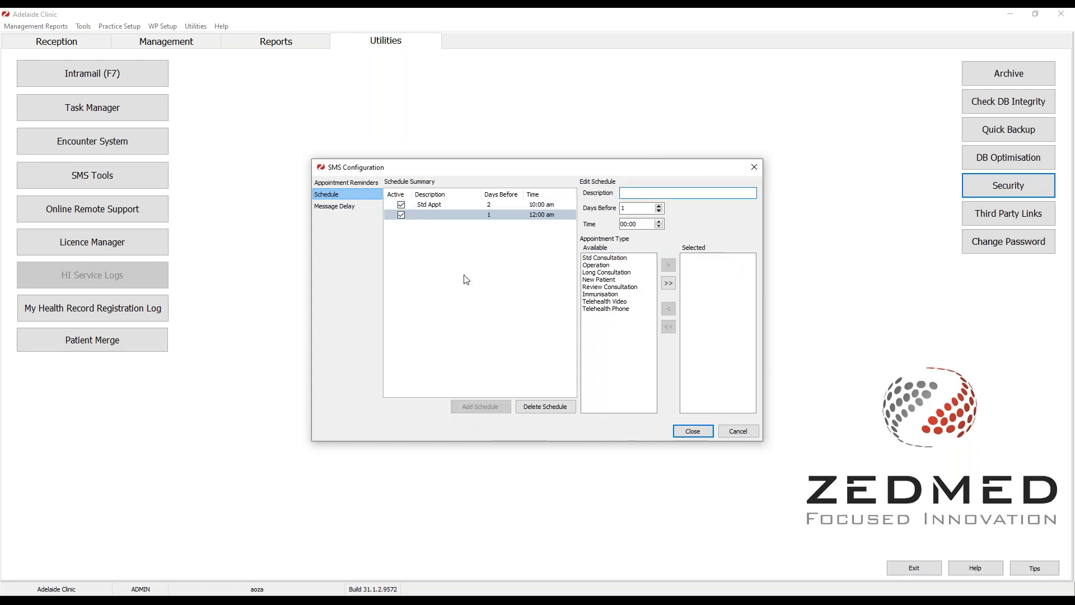
{"action": "left_click", "coordinate": [453, 203]}
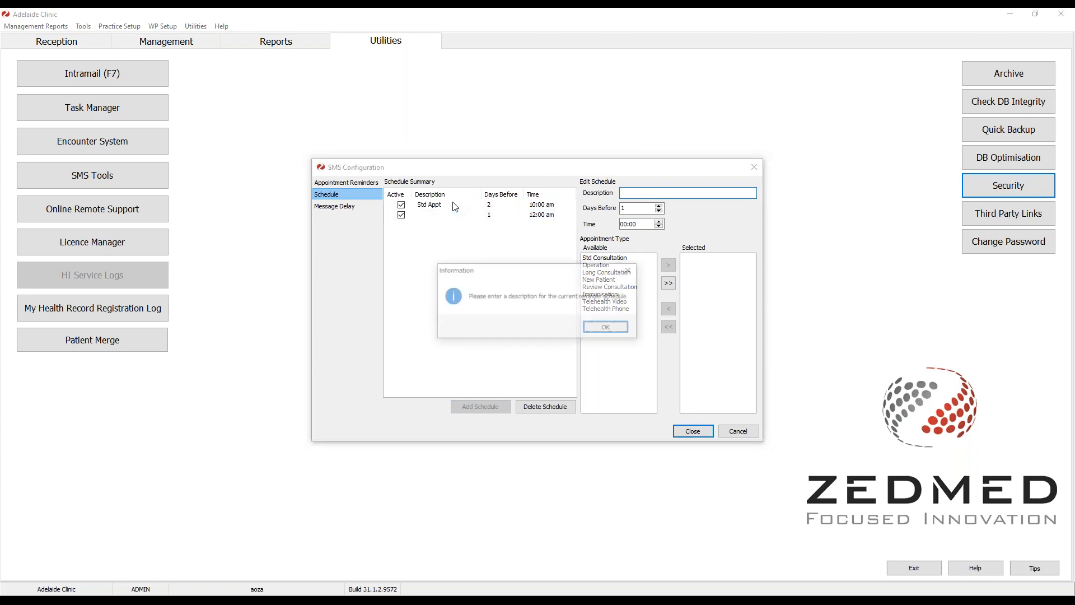
{"action": "left_click", "coordinate": [607, 328]}
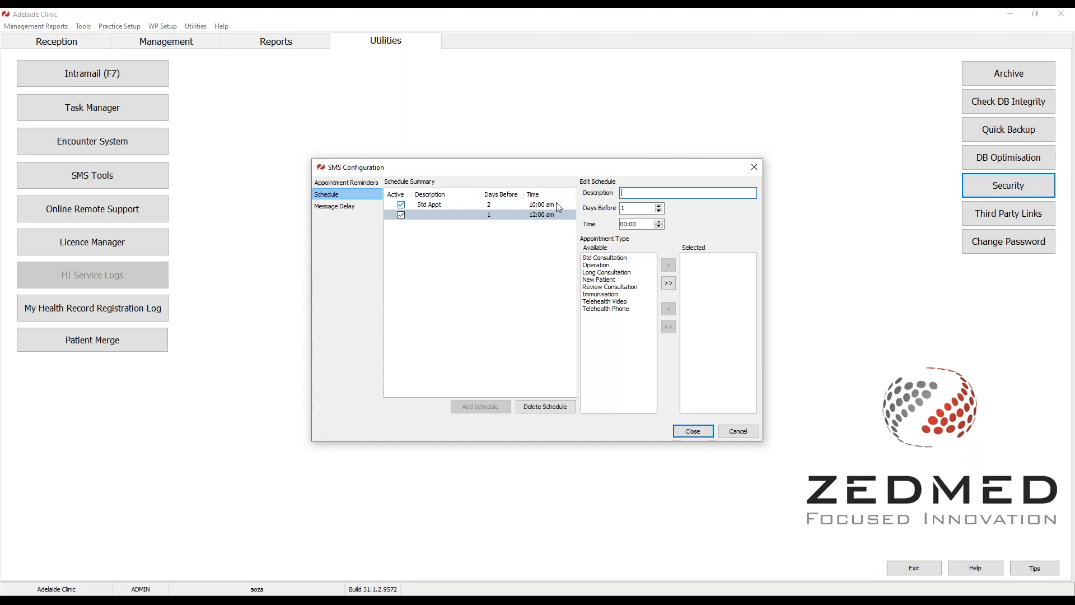
Step: Return to the appointment reminders and close the SMS configuration, discarding the schedule without a description
{"action": "left_click", "coordinate": [361, 182]}
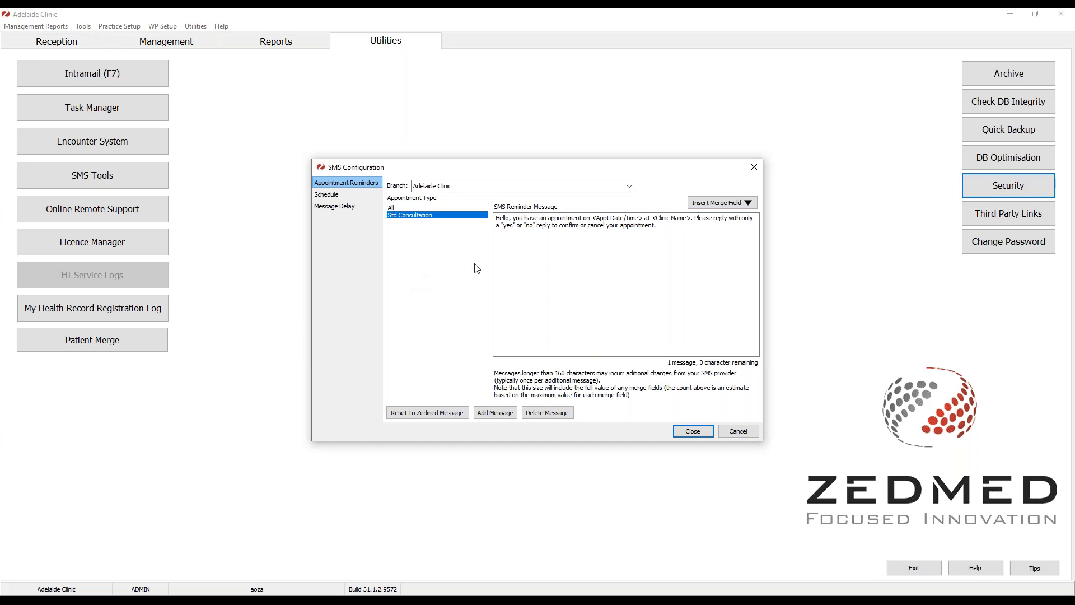
{"action": "left_click", "coordinate": [700, 433]}
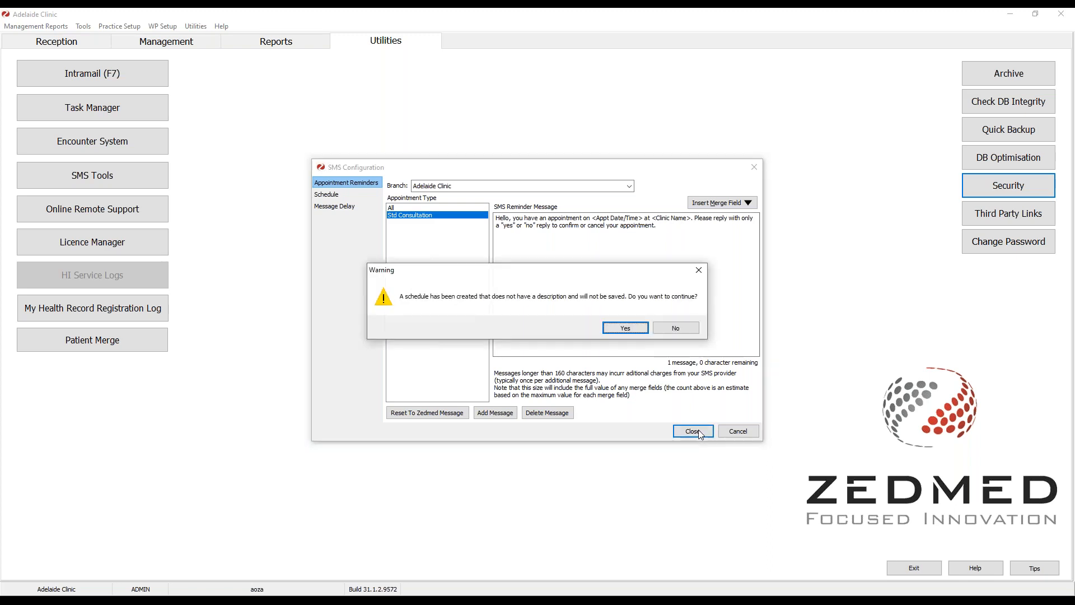
{"action": "left_click", "coordinate": [624, 333]}
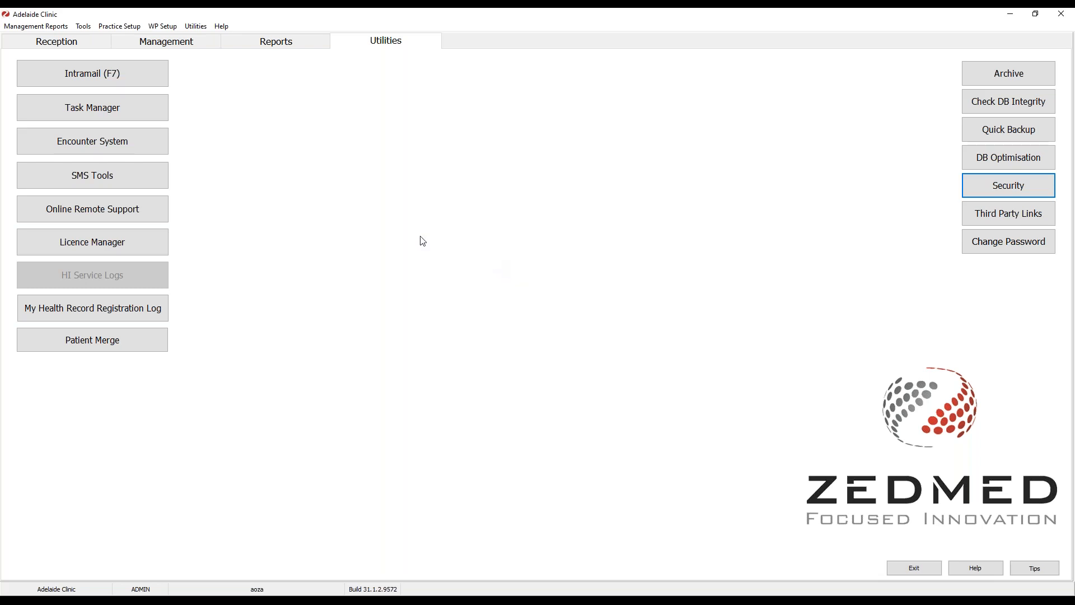
Step: Create a new appointment type named Lunch n Learn with the type code LL
{"action": "left_click", "coordinate": [132, 30]}
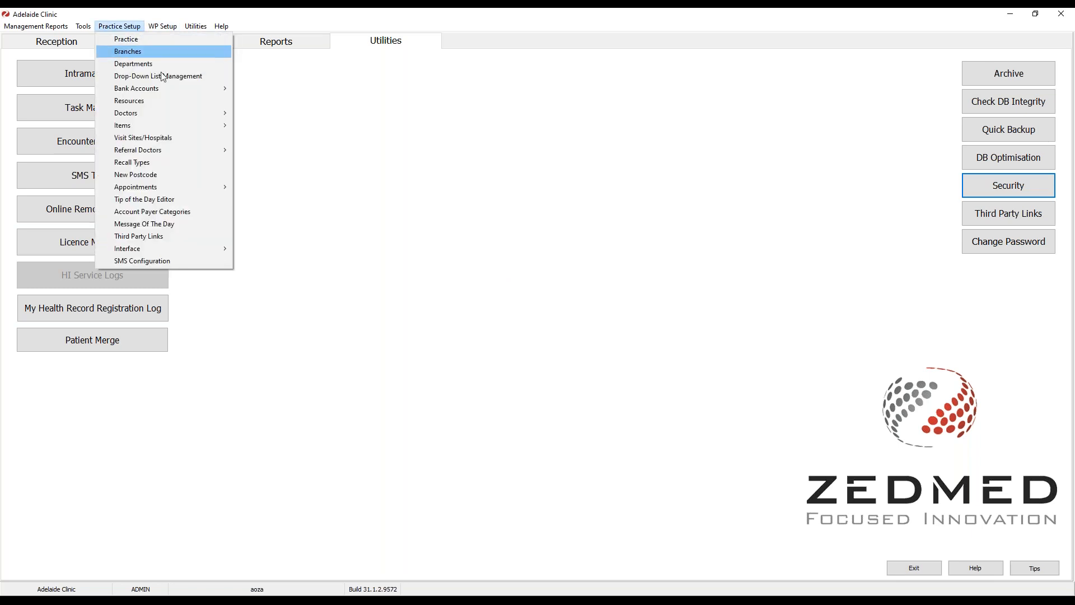
{"action": "mouse_move", "coordinate": [199, 187]}
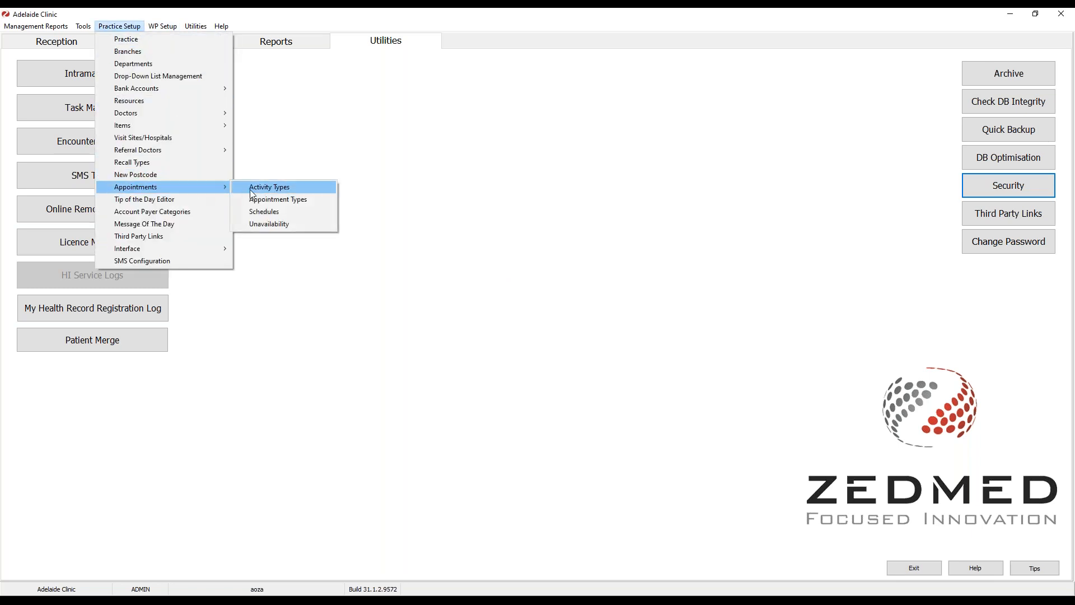
{"action": "left_click", "coordinate": [300, 204]}
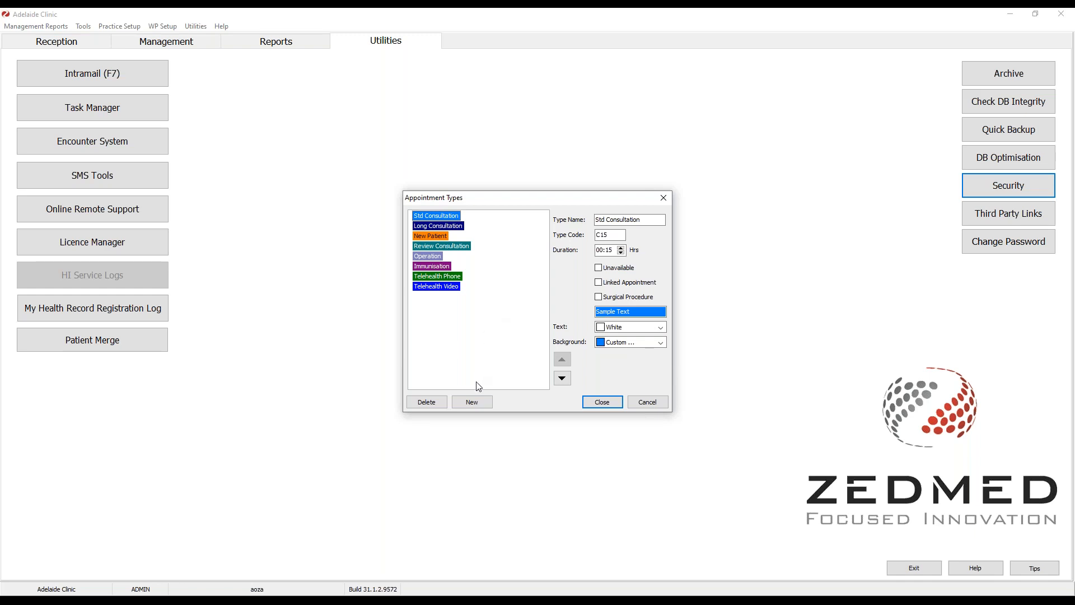
{"action": "left_click", "coordinate": [473, 402]}
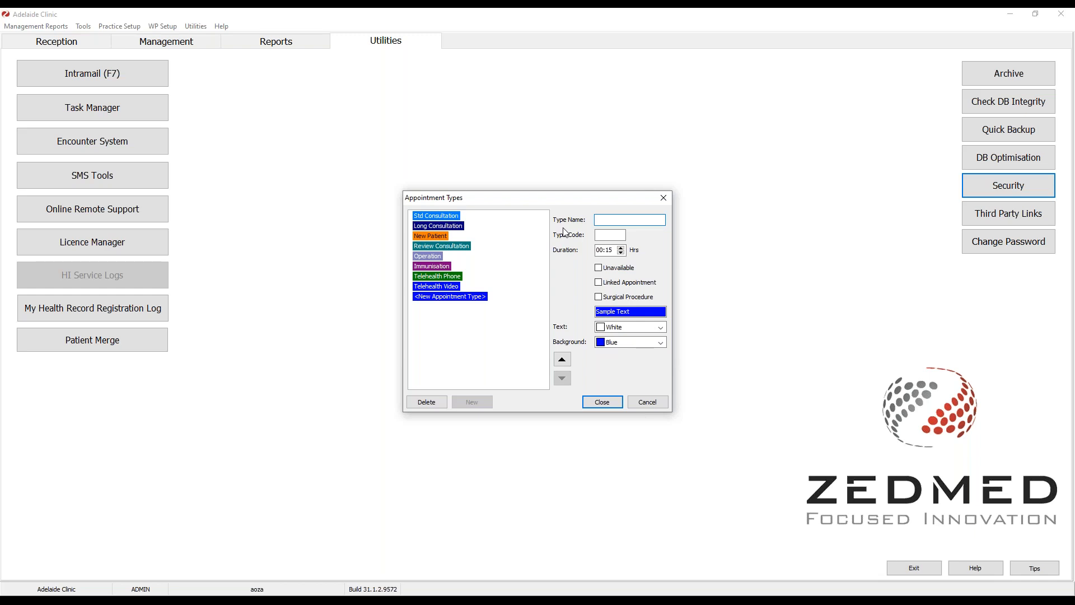
{"action": "type", "text": "Lunch n Learn"}
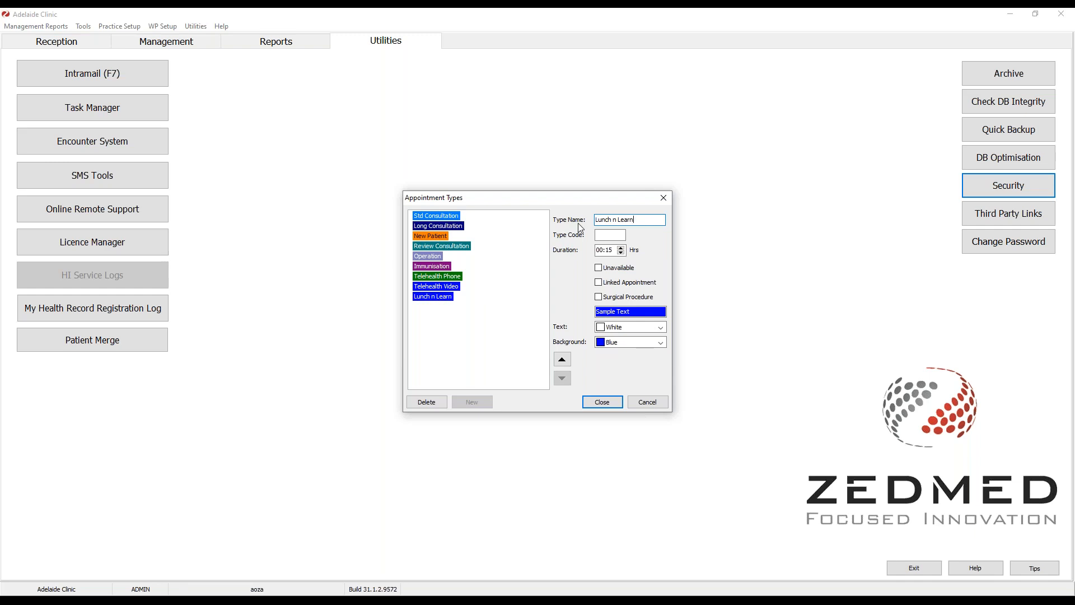
{"action": "left_click", "coordinate": [598, 235]}
{"action": "type", "text": "LL"}
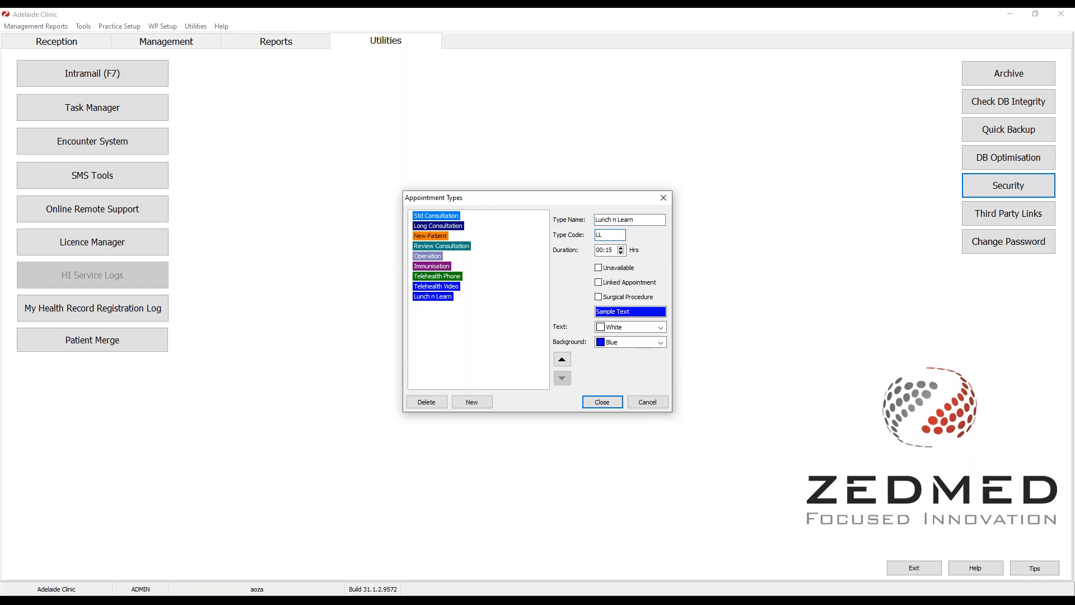
Step: Set the Lunch n Learn appointment type's duration to 01:00 hours and its background colour to Red
{"action": "left_click", "coordinate": [621, 248]}
{"action": "left_click", "coordinate": [636, 347]}
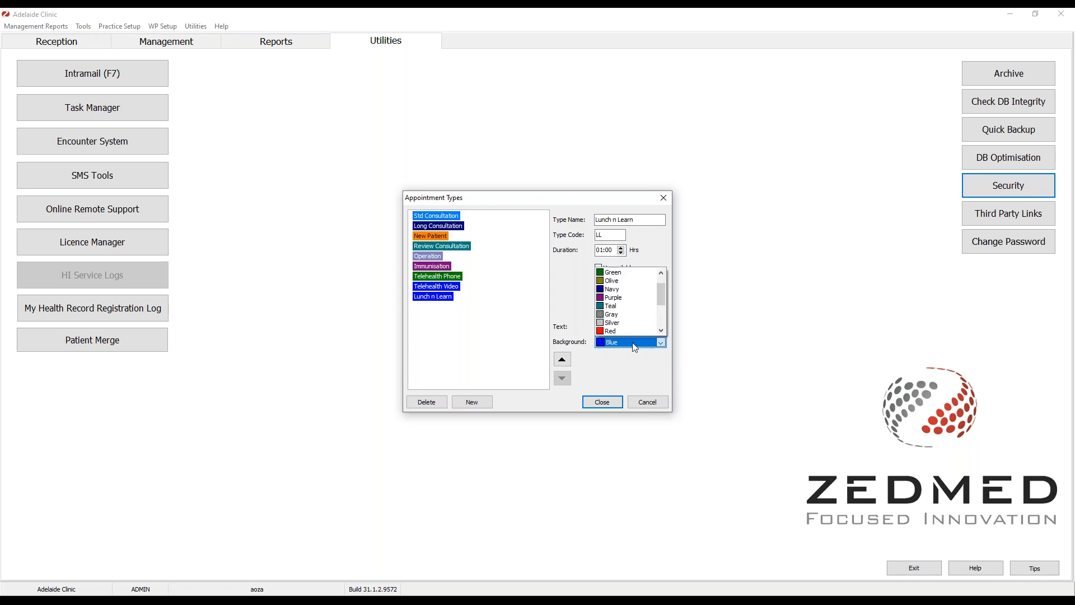
{"action": "left_click", "coordinate": [630, 331]}
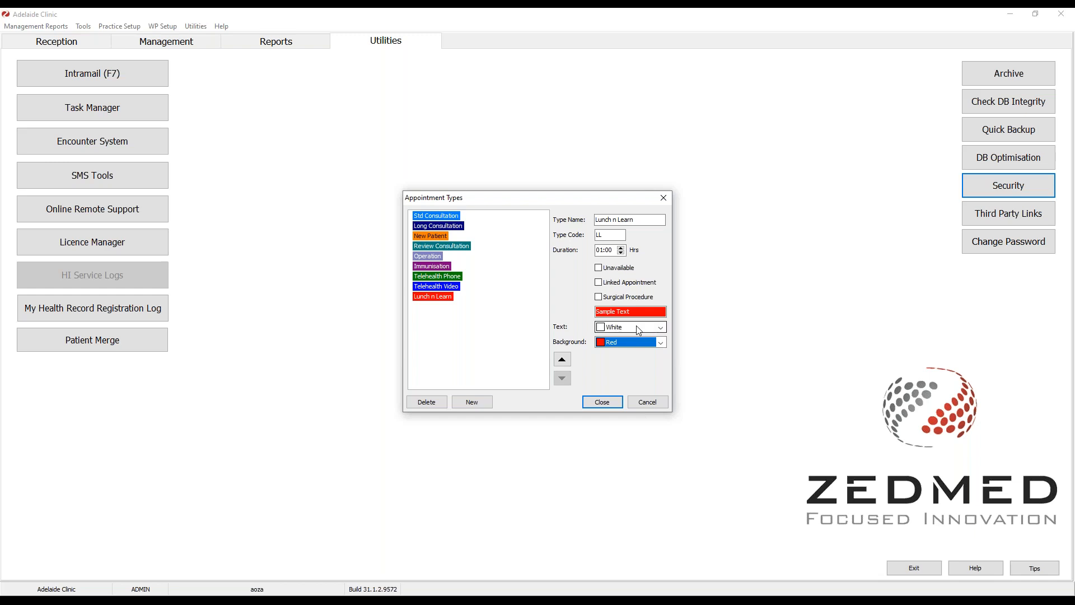
Step: Try Black as the text colour of the Lunch n Learn appointment type and set it back to White
{"action": "left_click", "coordinate": [638, 328]}
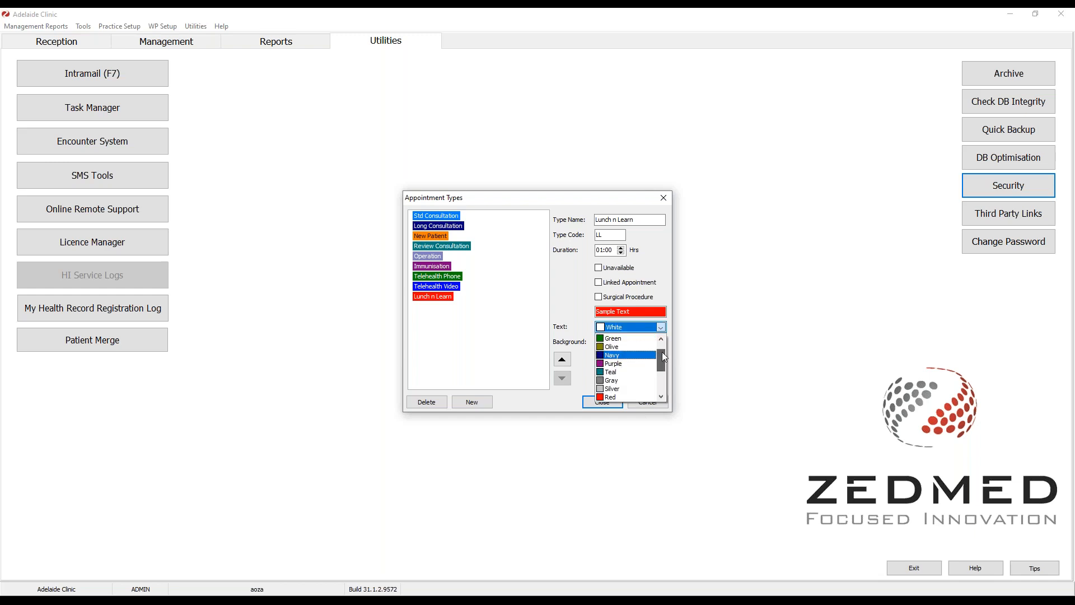
{"action": "left_click_drag", "start_coordinate": [662, 352], "coordinate": [663, 342]}
{"action": "left_click", "coordinate": [627, 342]}
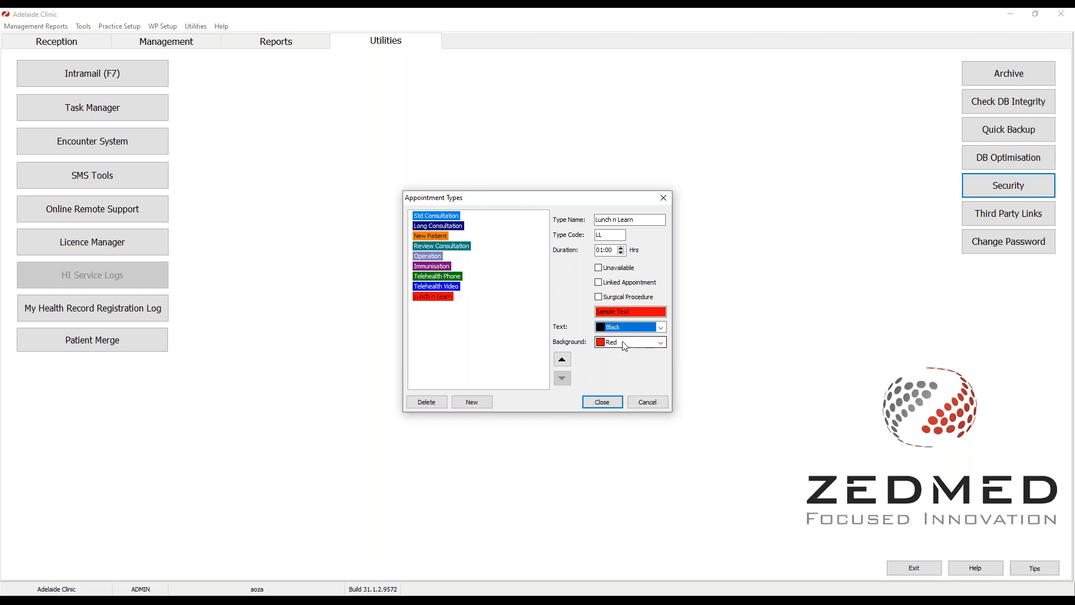
{"action": "left_click", "coordinate": [661, 329]}
{"action": "left_click_drag", "start_coordinate": [661, 345], "coordinate": [660, 371]}
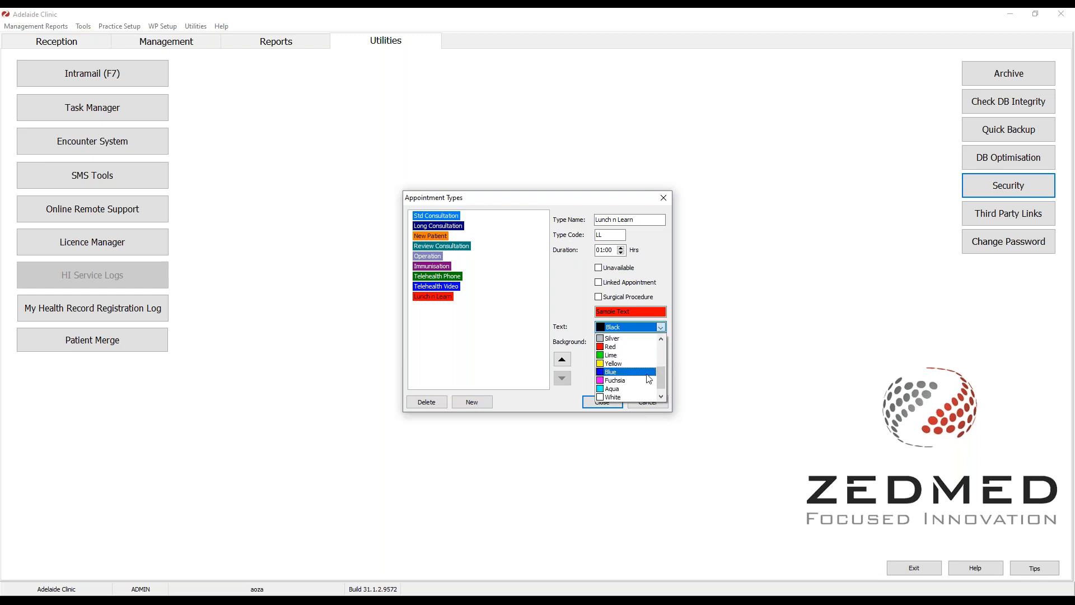
{"action": "left_click", "coordinate": [616, 396]}
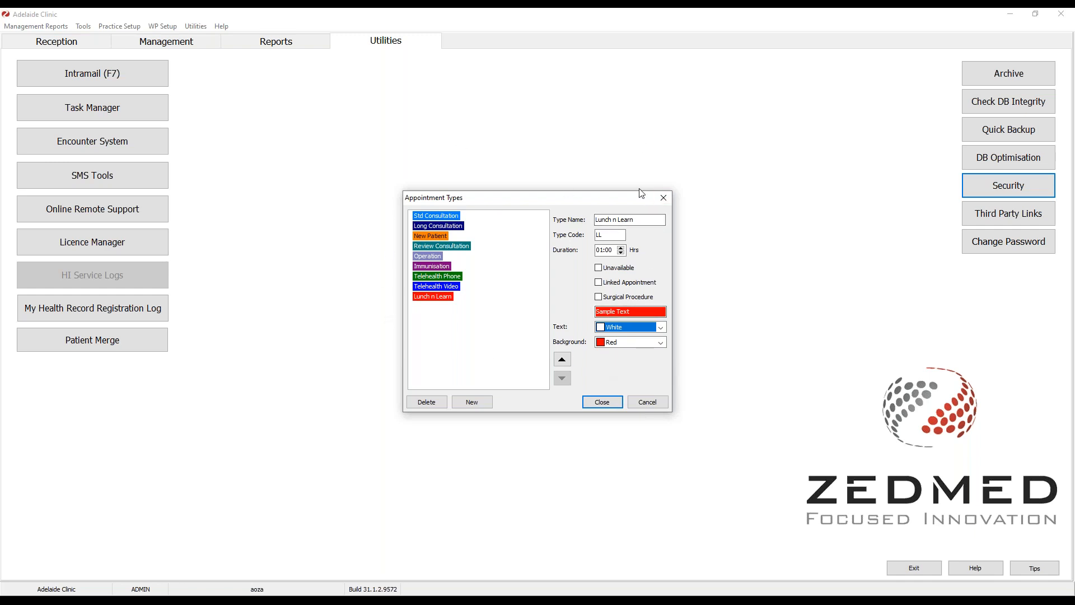
Step: Check the options of the Immunisation and Operation appointment types and close the appointment types setup, keeping the changes
{"action": "left_click", "coordinate": [635, 218]}
{"action": "left_click", "coordinate": [441, 268]}
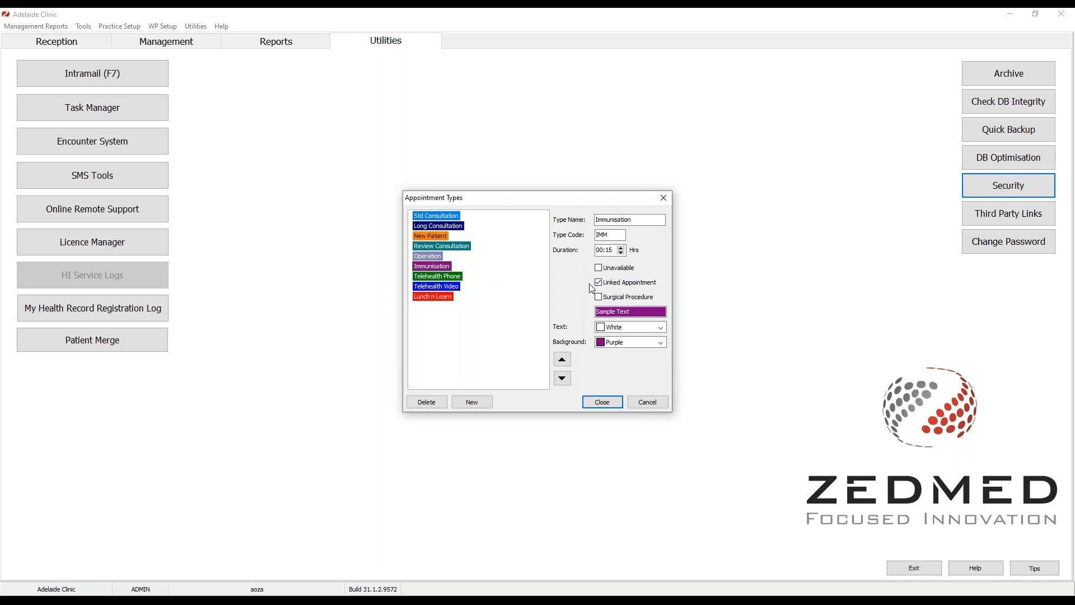
{"action": "left_click", "coordinate": [428, 256]}
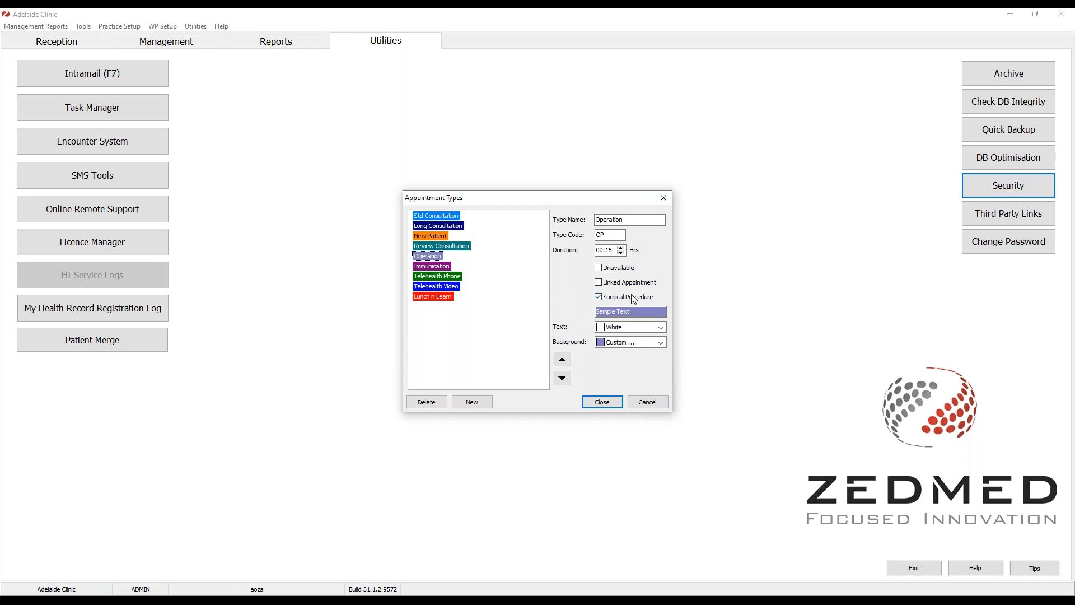
{"action": "left_click", "coordinate": [615, 405]}
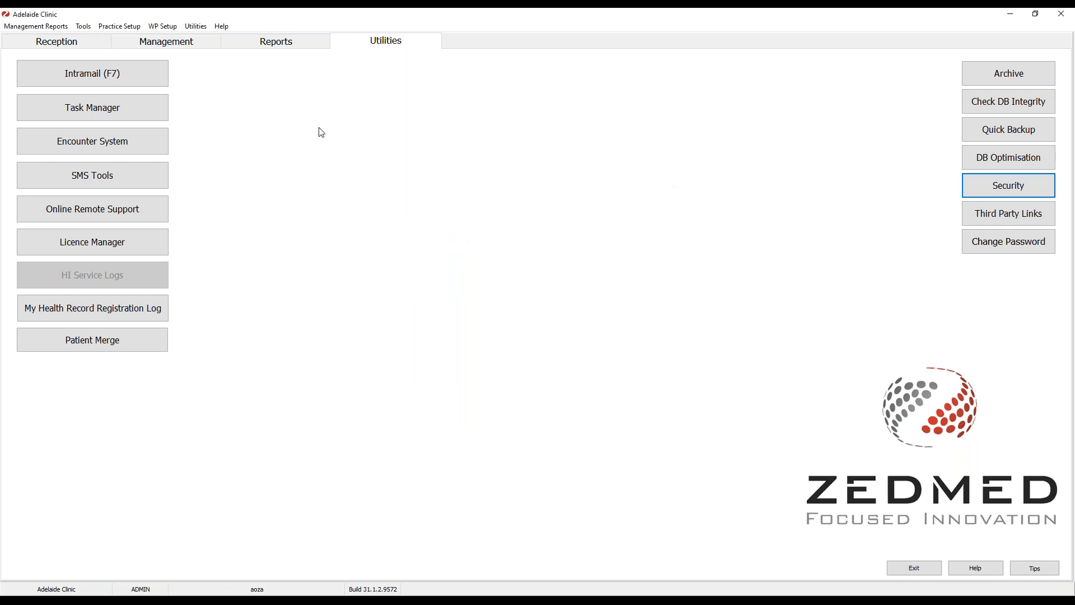
Step: Open the appointments grid from Reception and show the Brisbane Clinic branch
{"action": "left_click", "coordinate": [92, 46]}
{"action": "left_click", "coordinate": [101, 144]}
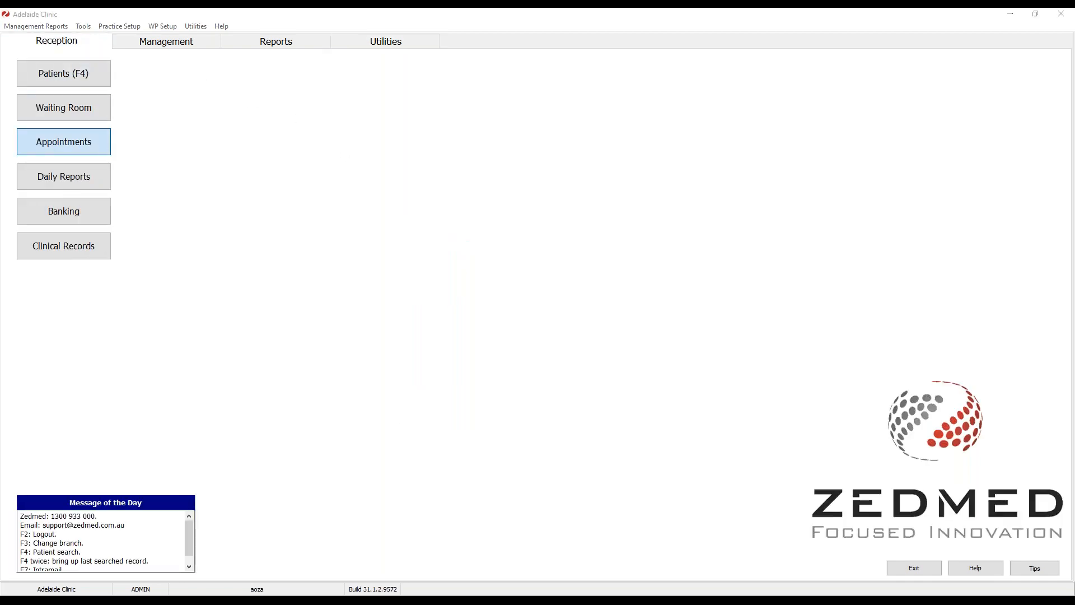
{"action": "left_click", "coordinate": [191, 43]}
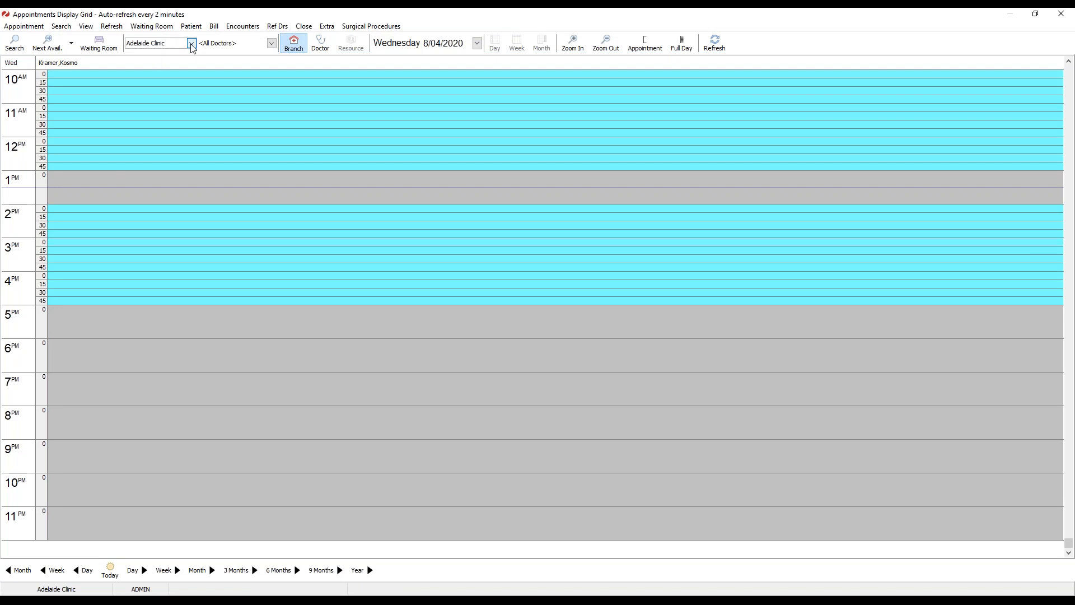
{"action": "left_click", "coordinate": [172, 62]}
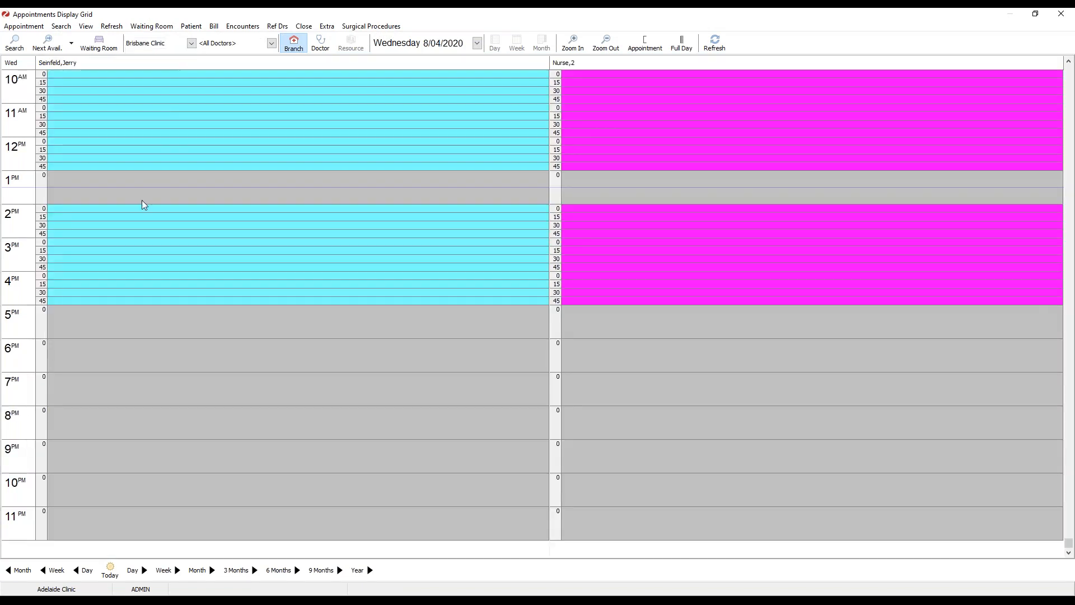
Step: Add a patient appointment in the doctor's 14:15 slot, finding the patient by surname, and set its type to Immunisation
{"action": "right_click", "coordinate": [124, 218]}
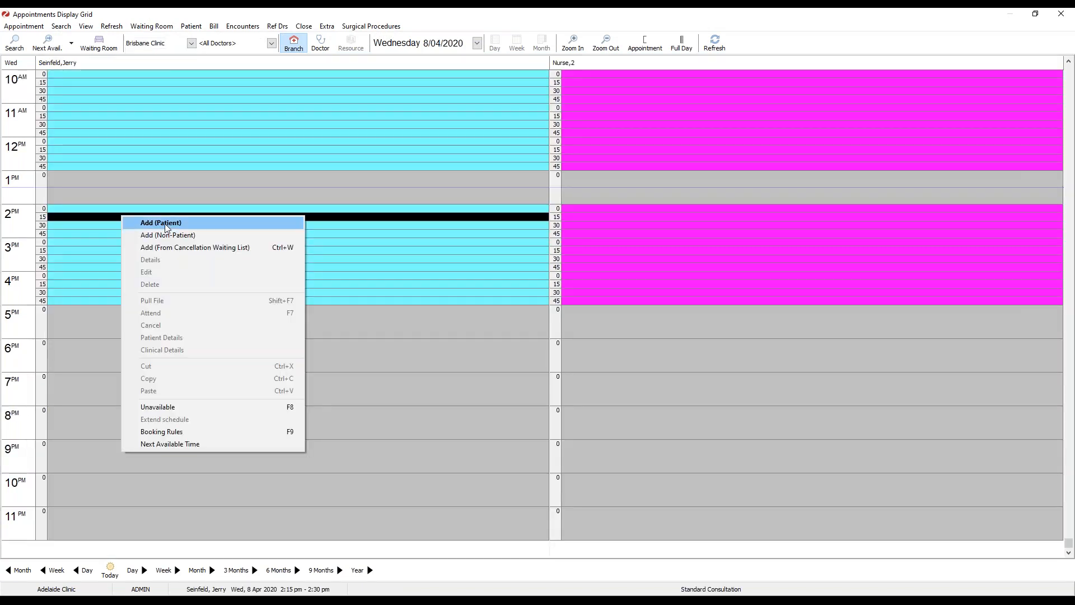
{"action": "left_click", "coordinate": [166, 223]}
{"action": "type", "text": "bana"}
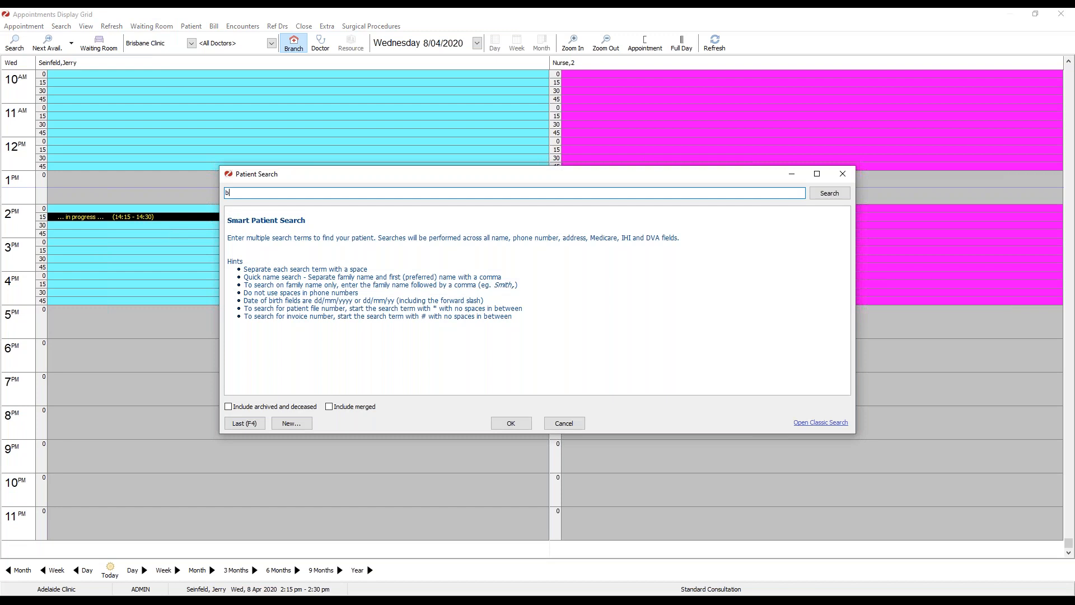
{"action": "key", "text": "Return"}
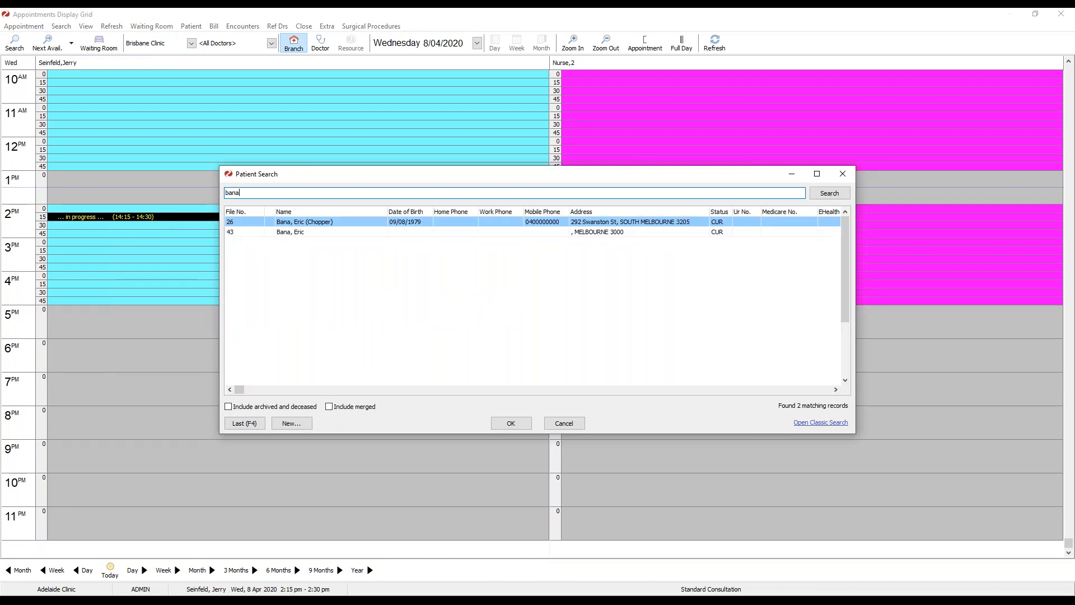
{"action": "key", "text": "Return"}
{"action": "left_click", "coordinate": [495, 214]}
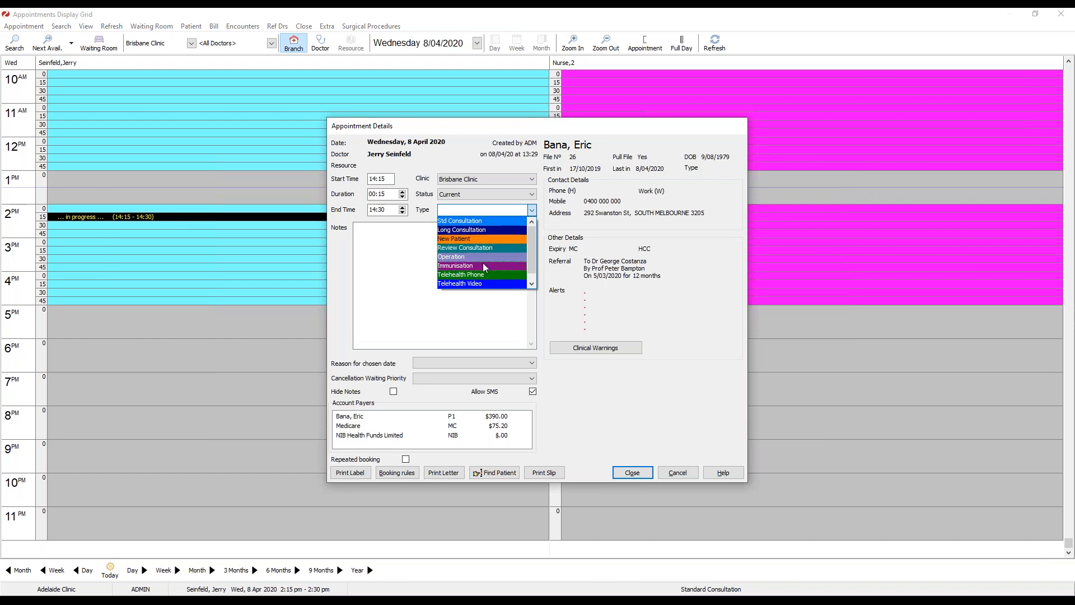
{"action": "left_click", "coordinate": [484, 267]}
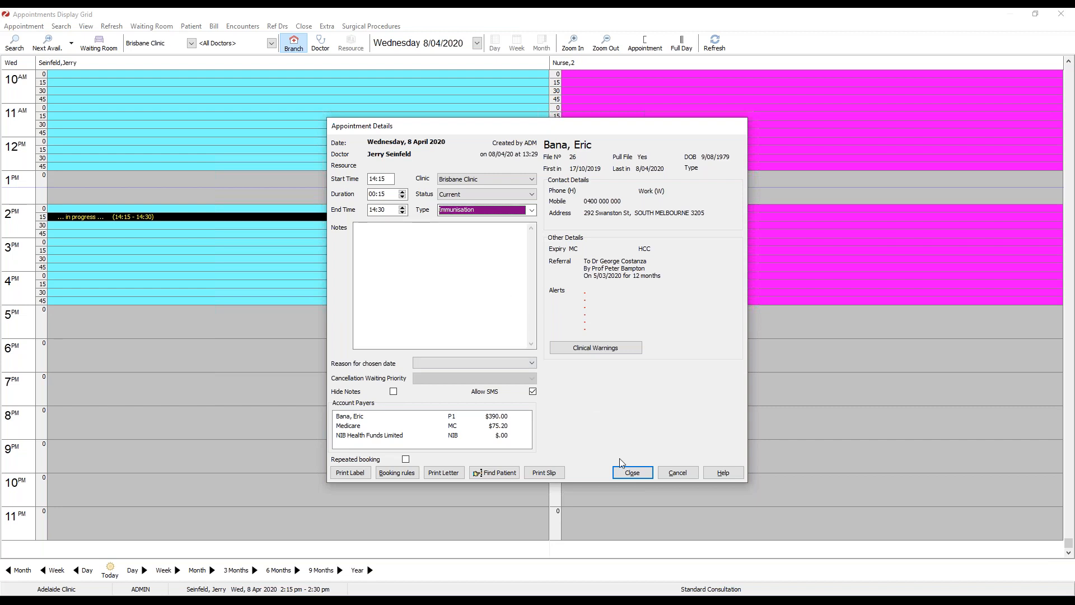
Step: Save the Immunisation booking with a linked appointment for Nurse, 2 at 14:15 for 15 minutes
{"action": "left_click", "coordinate": [643, 477]}
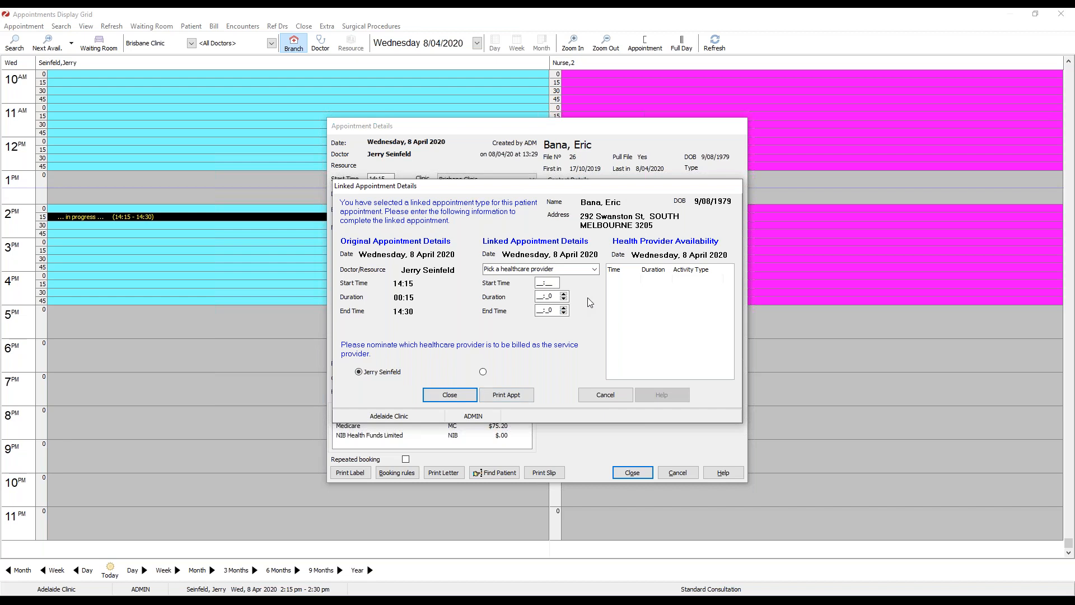
{"action": "left_click", "coordinate": [597, 272]}
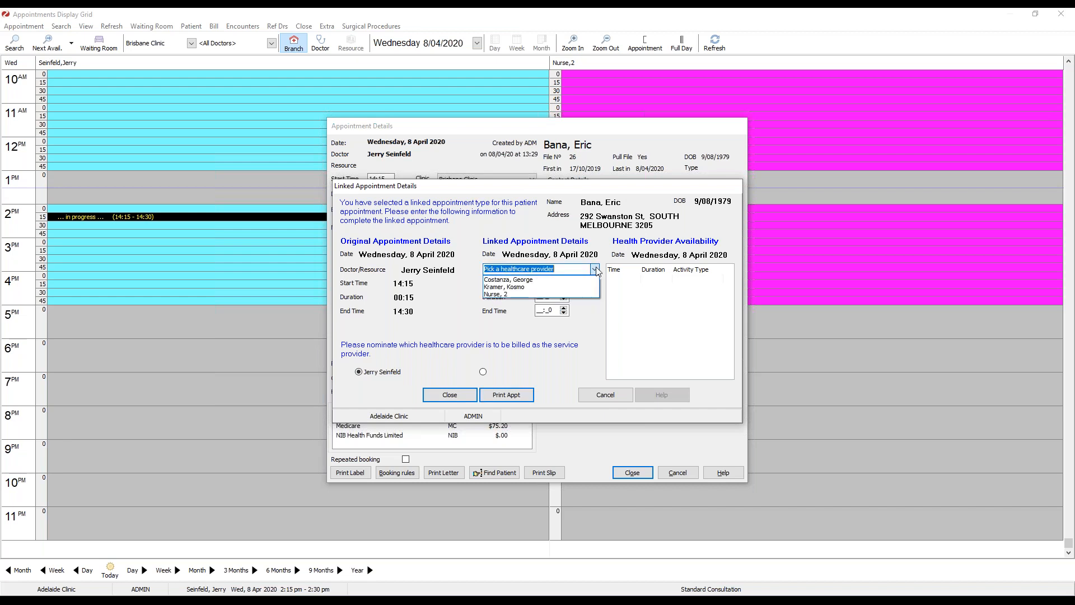
{"action": "left_click", "coordinate": [507, 295]}
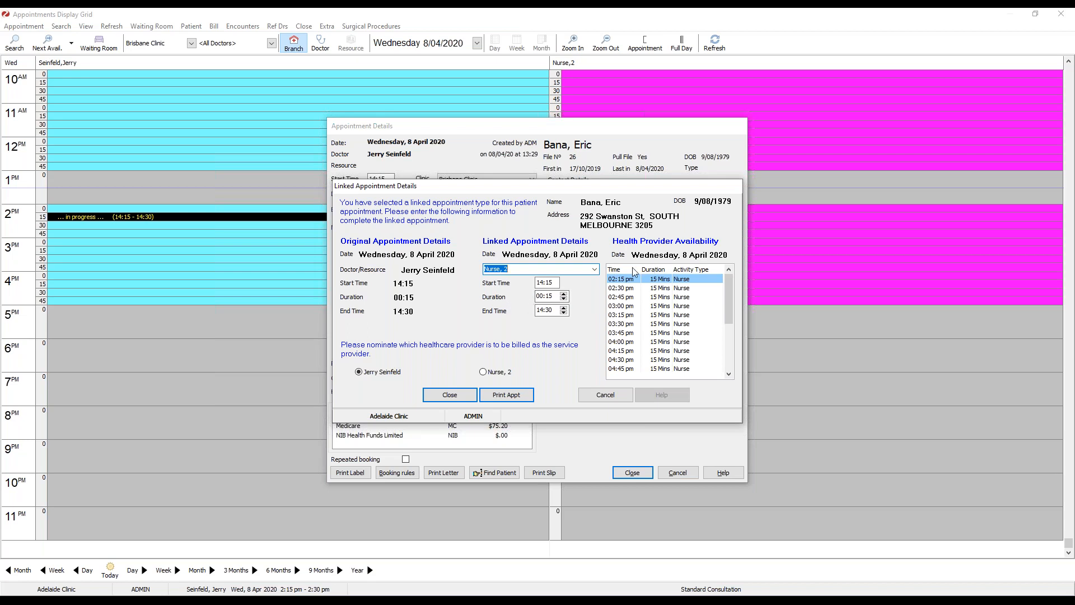
{"action": "left_click", "coordinate": [452, 395]}
{"action": "left_click", "coordinate": [359, 226]}
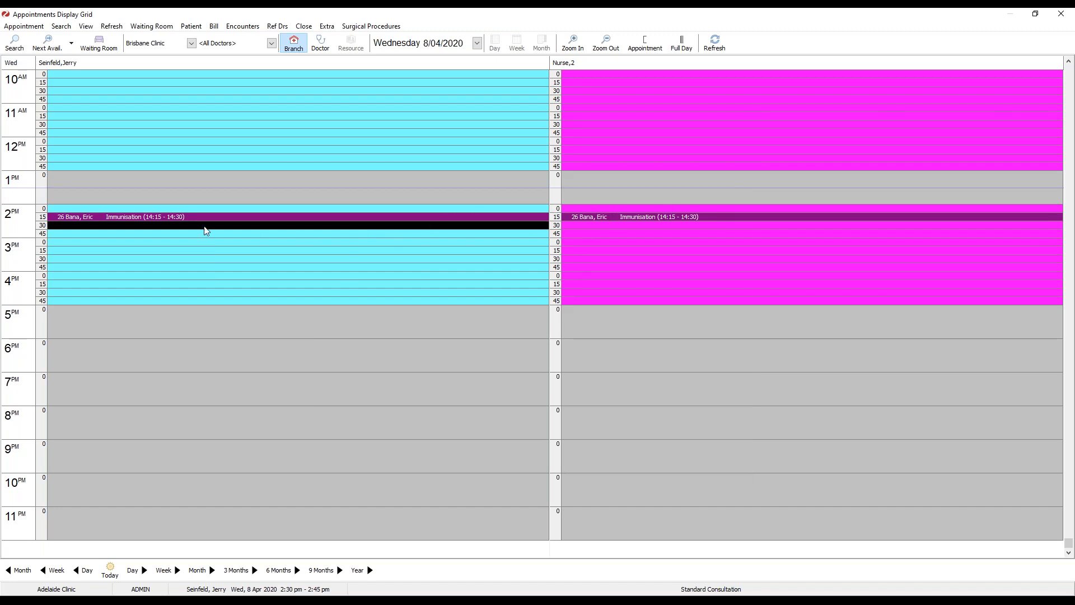
Step: Add a patient appointment in the doctor's 15:00 slot, finding the patient by surname, and set its type to Operation
{"action": "right_click", "coordinate": [56, 244]}
{"action": "left_click", "coordinate": [86, 250]}
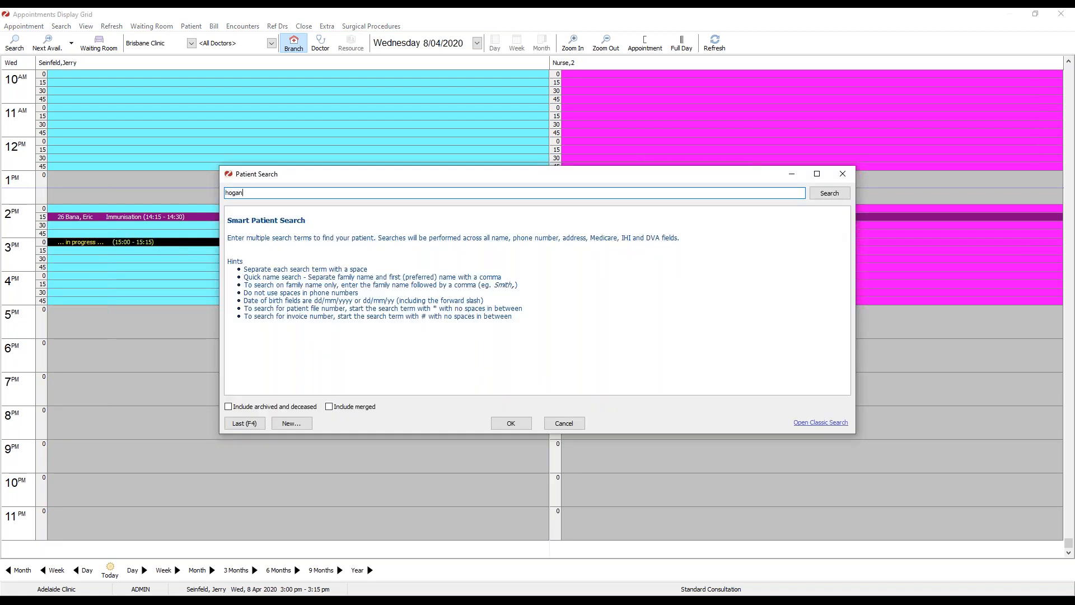
{"action": "type", "text": "hogan"}
{"action": "key", "text": "Return"}
{"action": "double_click", "coordinate": [517, 217]}
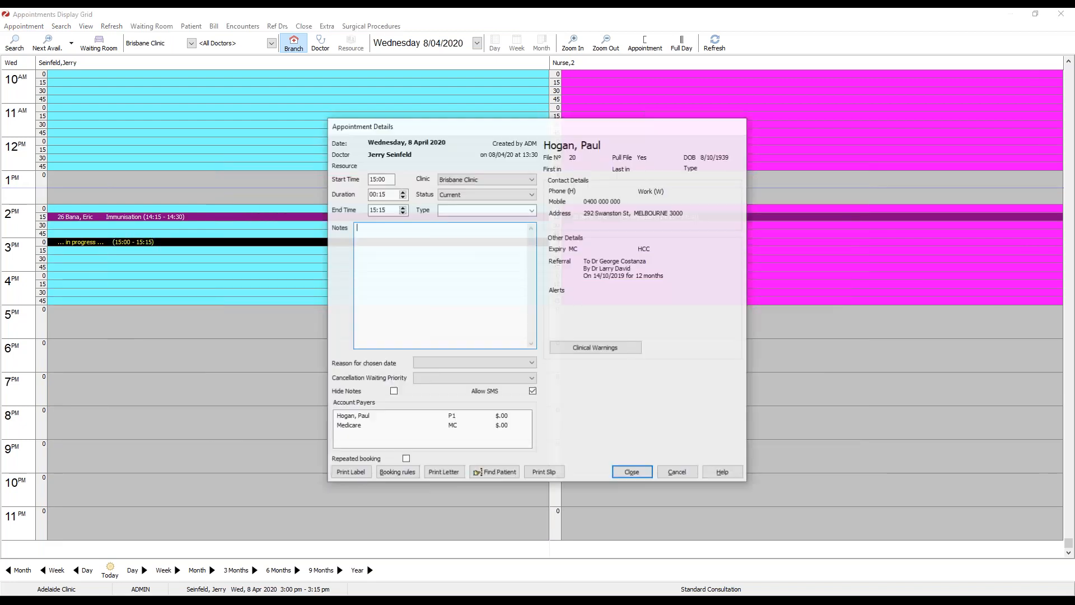
{"action": "left_click", "coordinate": [515, 212]}
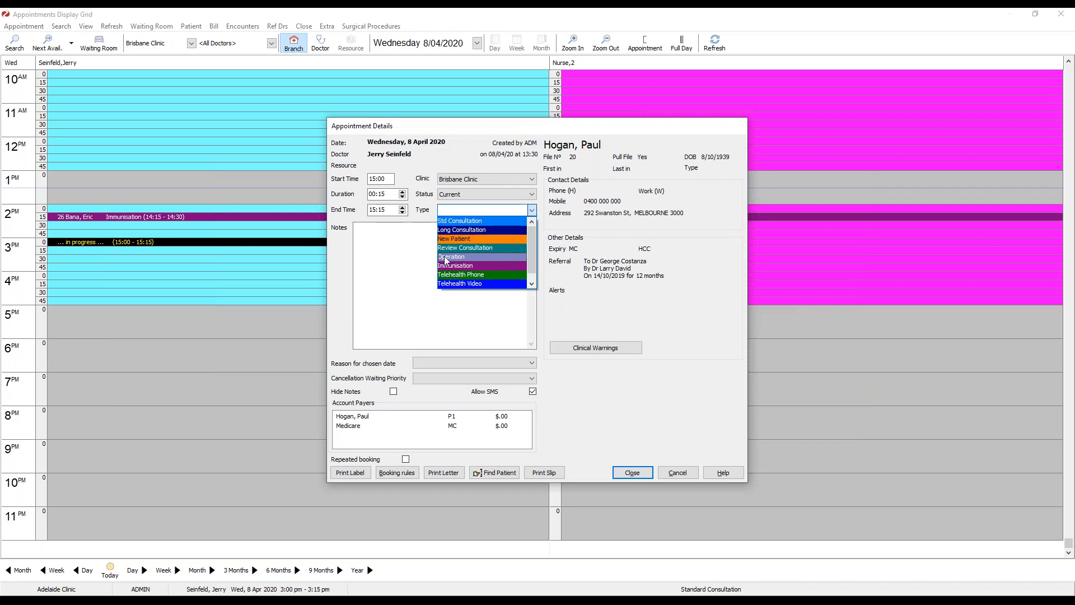
{"action": "left_click", "coordinate": [448, 258]}
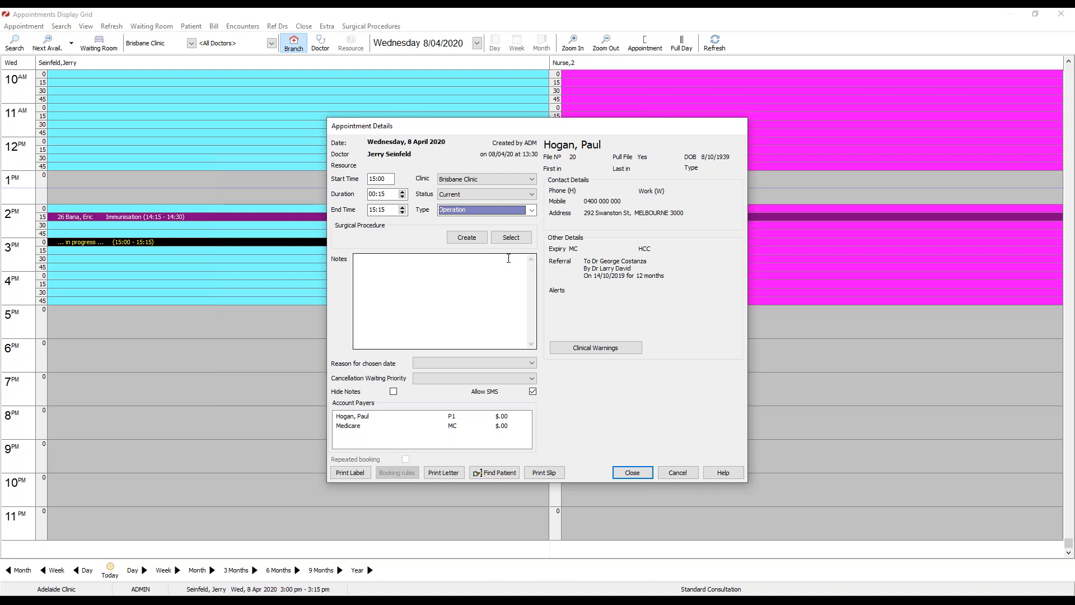
Step: Create a surgical procedure for the Operation appointment with the type Cataract surgery
{"action": "left_click", "coordinate": [475, 239]}
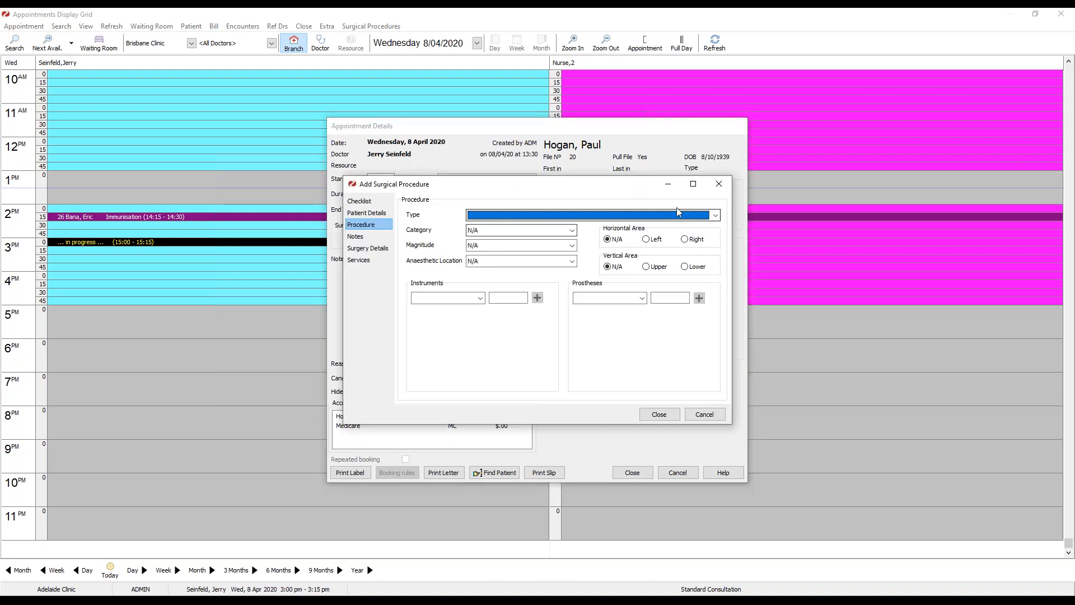
{"action": "left_click", "coordinate": [717, 216]}
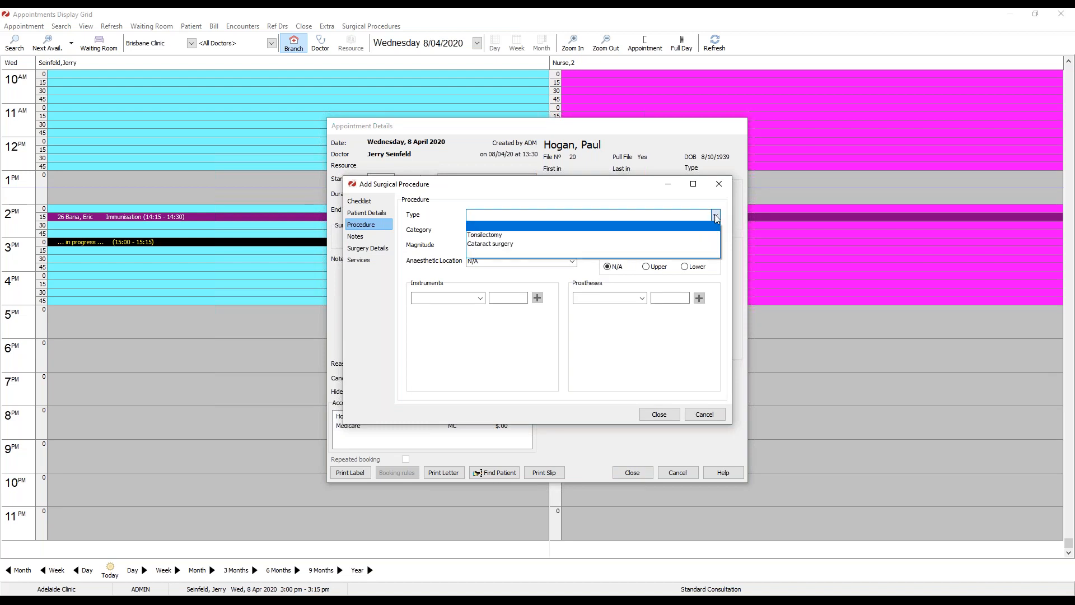
{"action": "left_click", "coordinate": [493, 244]}
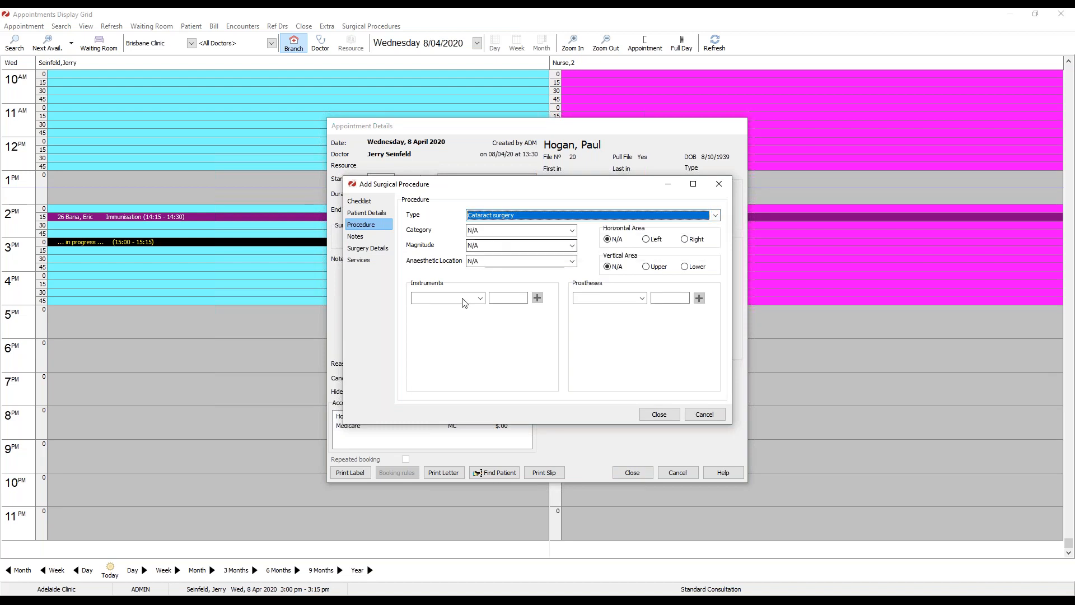
Step: Set the procedure's hospital to St Andrews Hospital in the surgery details, and save the procedure and its appointment
{"action": "left_click", "coordinate": [357, 237]}
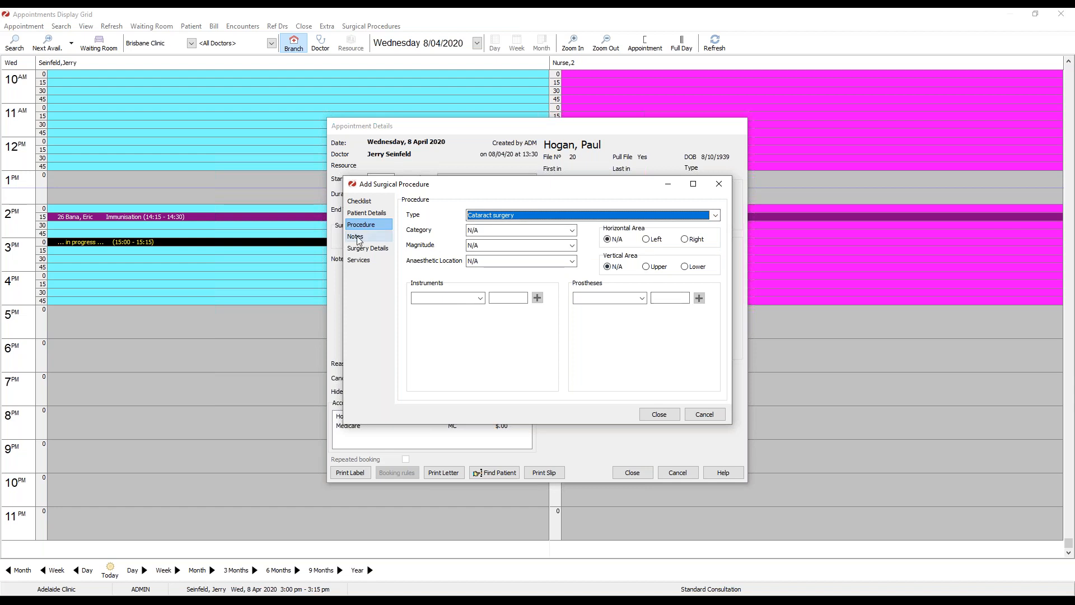
{"action": "left_click", "coordinate": [365, 249]}
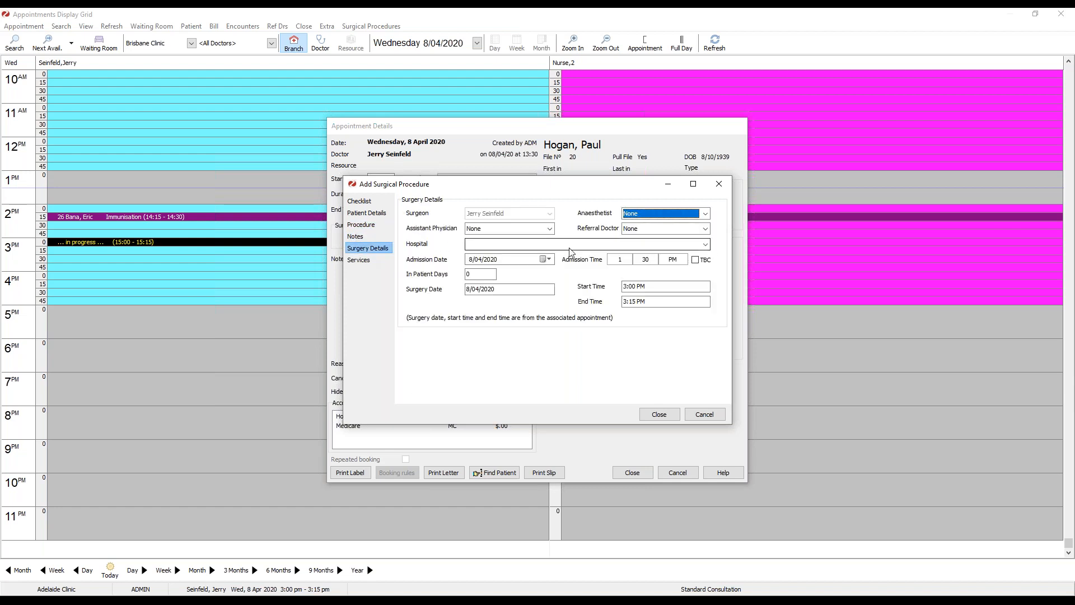
{"action": "left_click", "coordinate": [705, 246]}
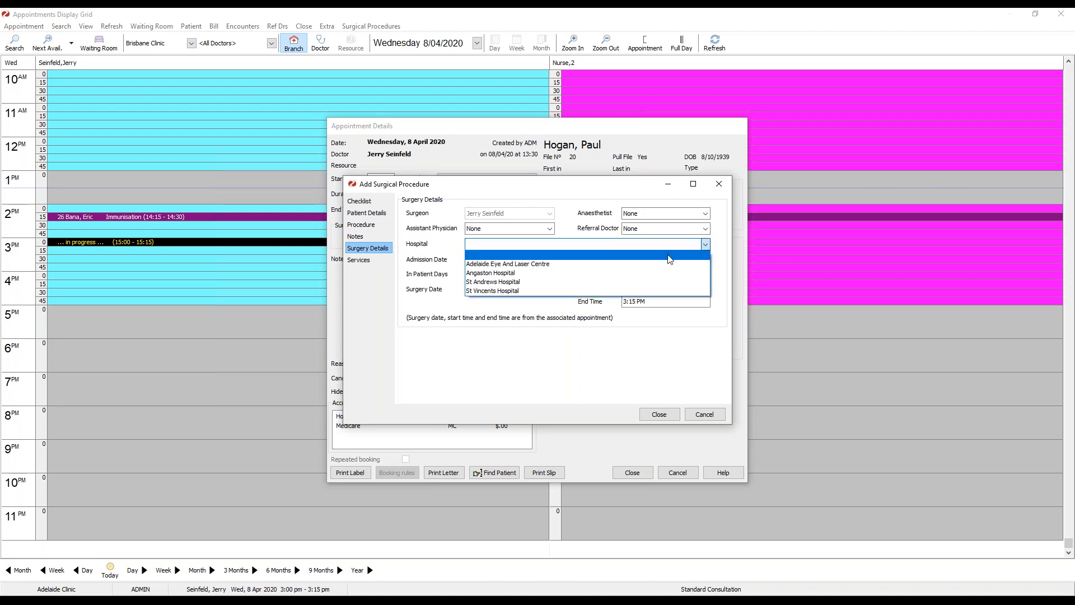
{"action": "left_click", "coordinate": [531, 287]}
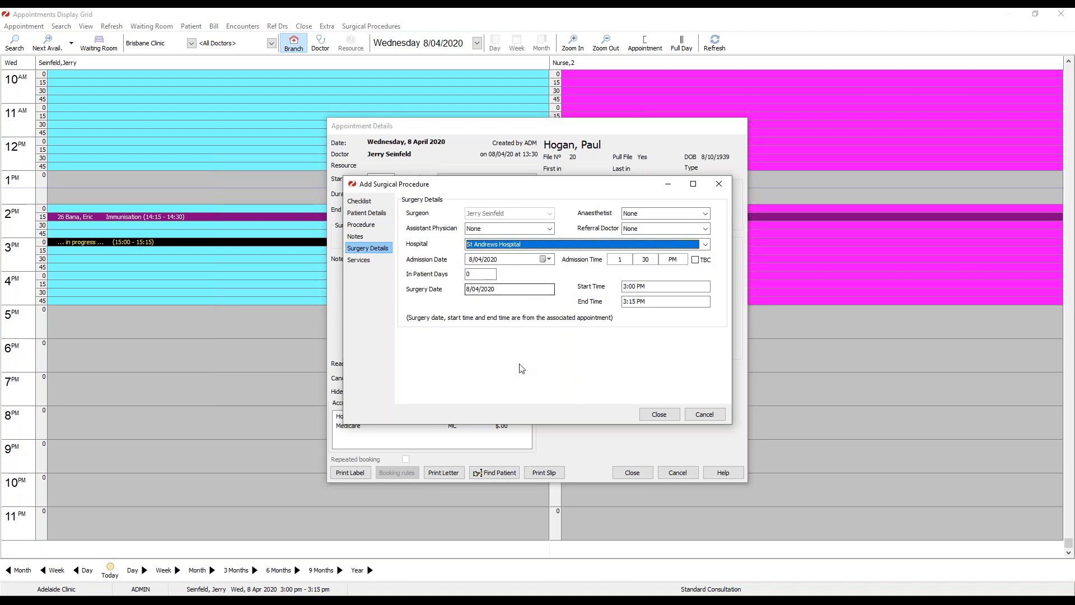
{"action": "left_click", "coordinate": [675, 419]}
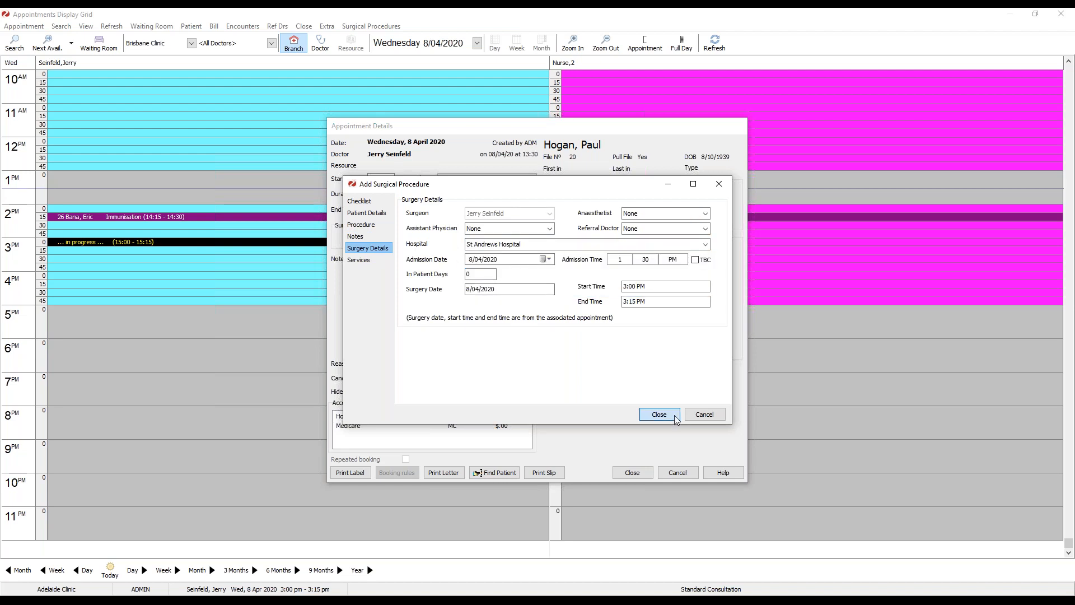
{"action": "left_click", "coordinate": [632, 472]}
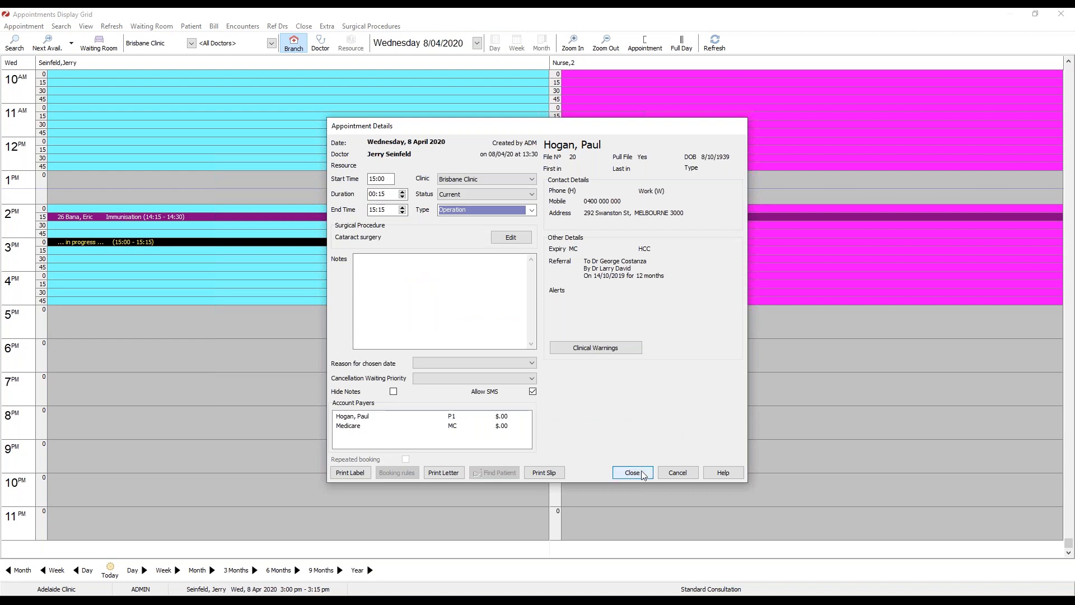
{"action": "left_click", "coordinate": [203, 331]}
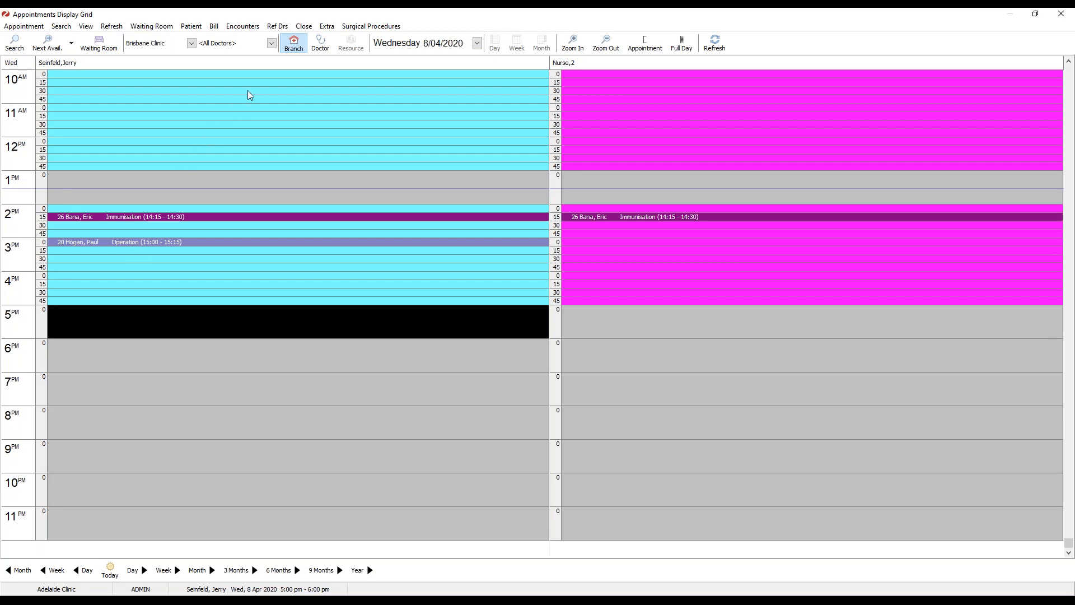
Step: Preview the surgical procedure list's booking report, and close the list and the appointments grid
{"action": "left_click", "coordinate": [399, 28]}
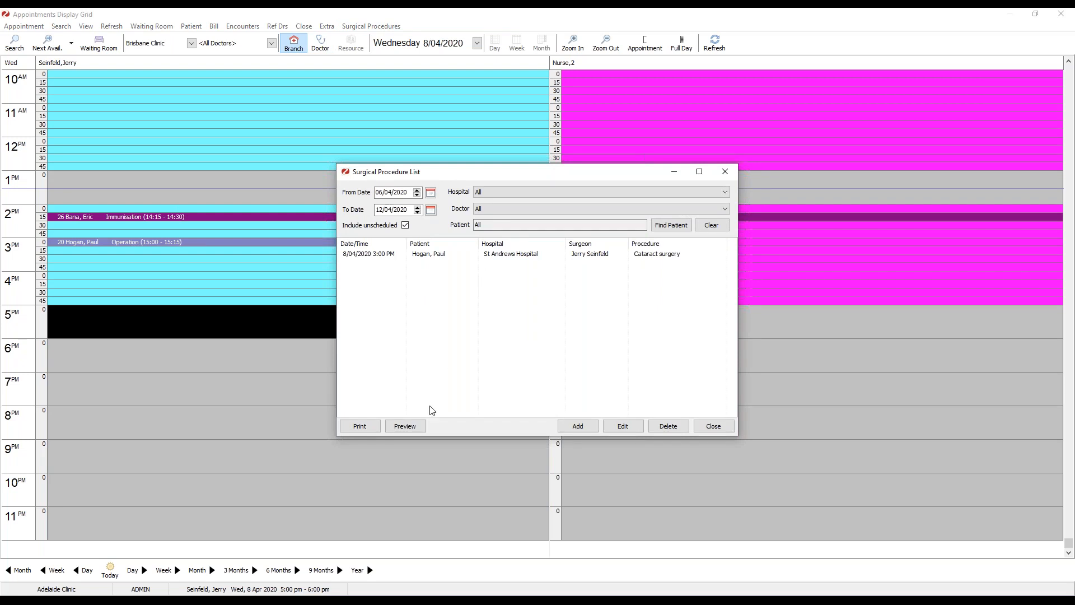
{"action": "left_click", "coordinate": [405, 425]}
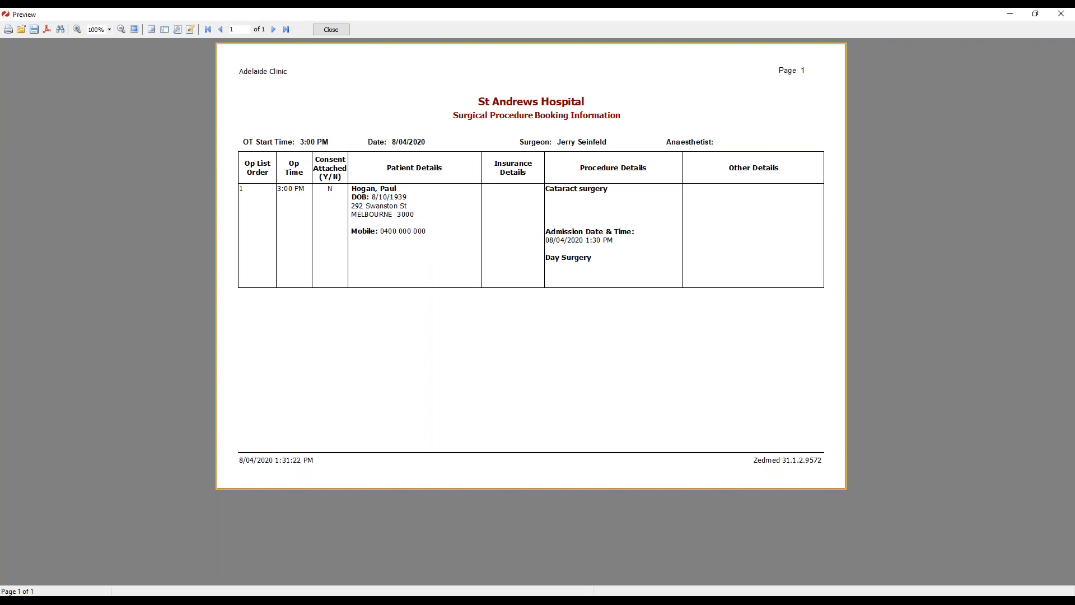
{"action": "left_click", "coordinate": [345, 31]}
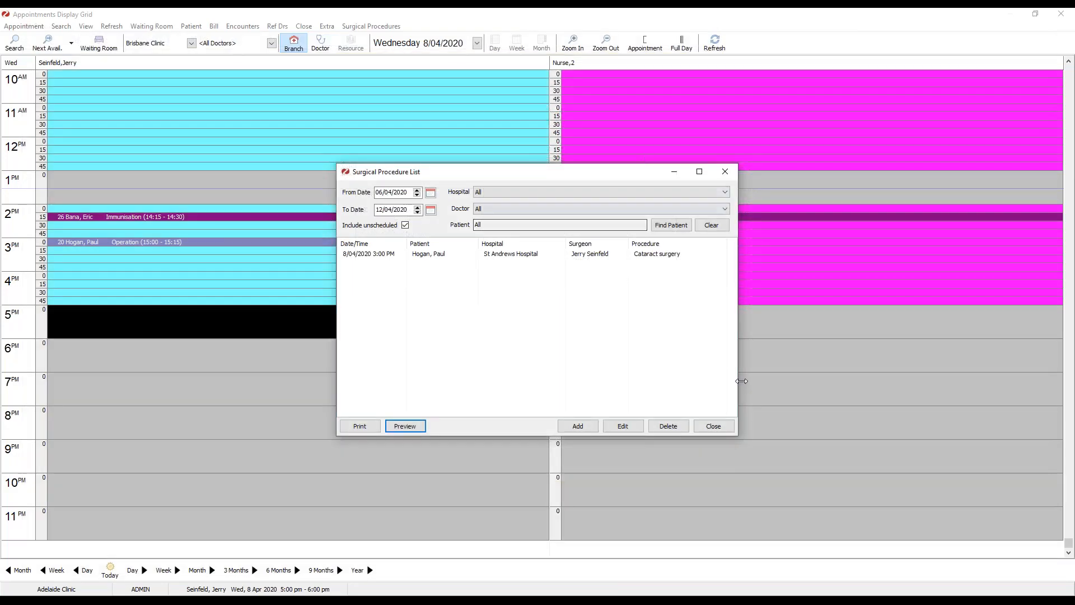
{"action": "left_click", "coordinate": [713, 426]}
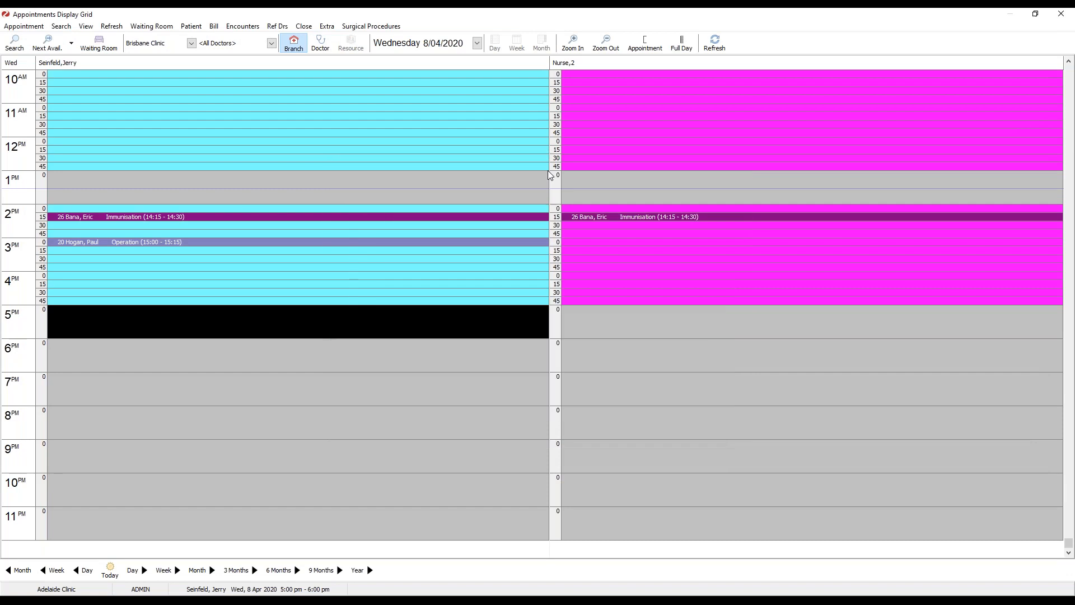
{"action": "left_click", "coordinate": [304, 26]}
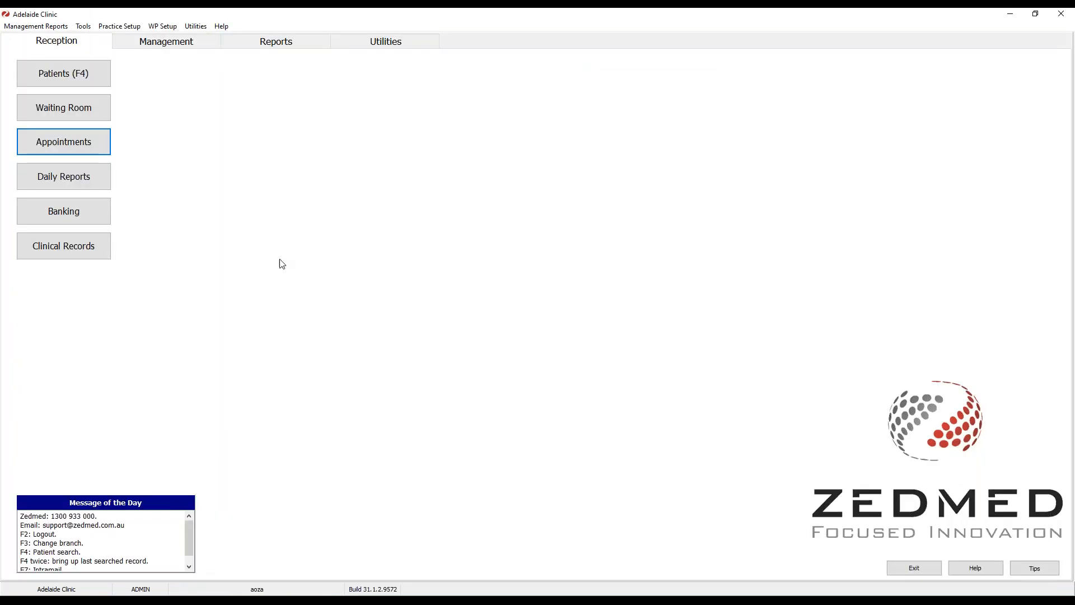
Step: Switch to the PowerPoint slide show and advance to the Important Notice slide
{"action": "left_click", "coordinate": [340, 601]}
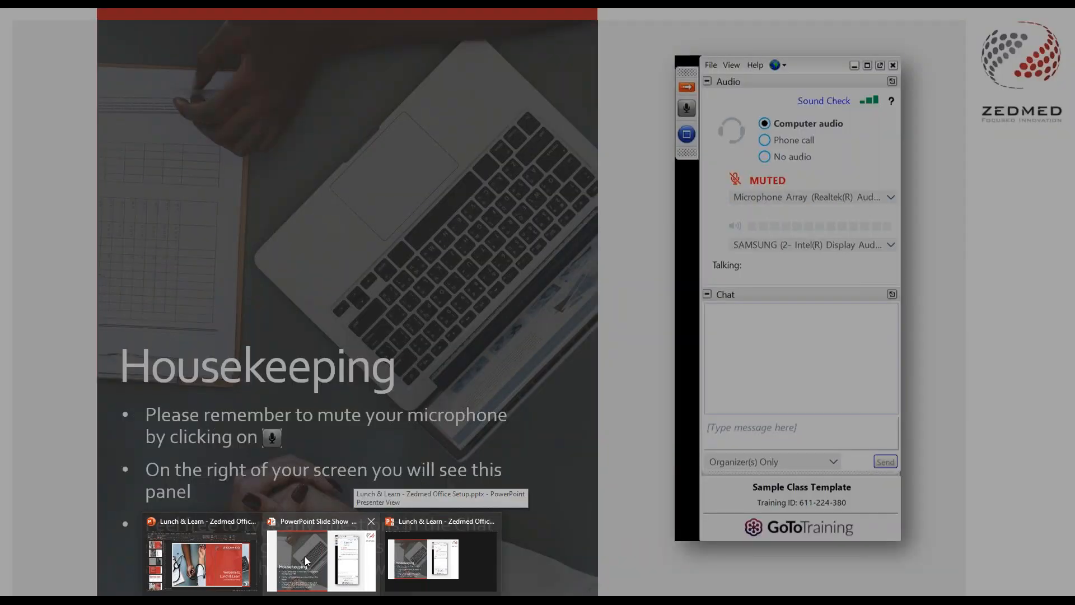
{"action": "left_click", "coordinate": [304, 556]}
{"action": "left_click", "coordinate": [485, 394]}
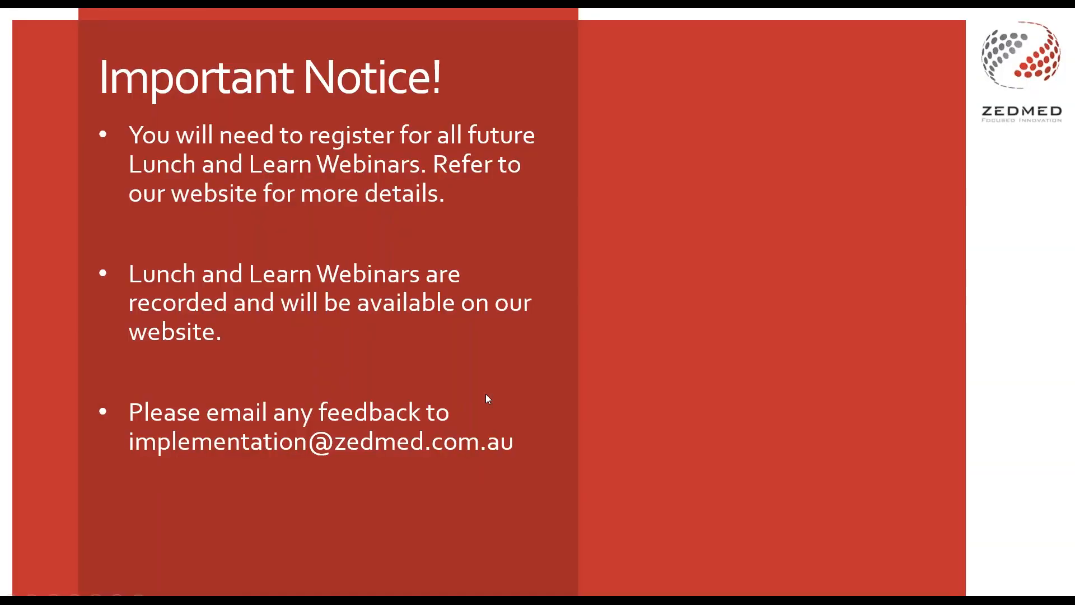